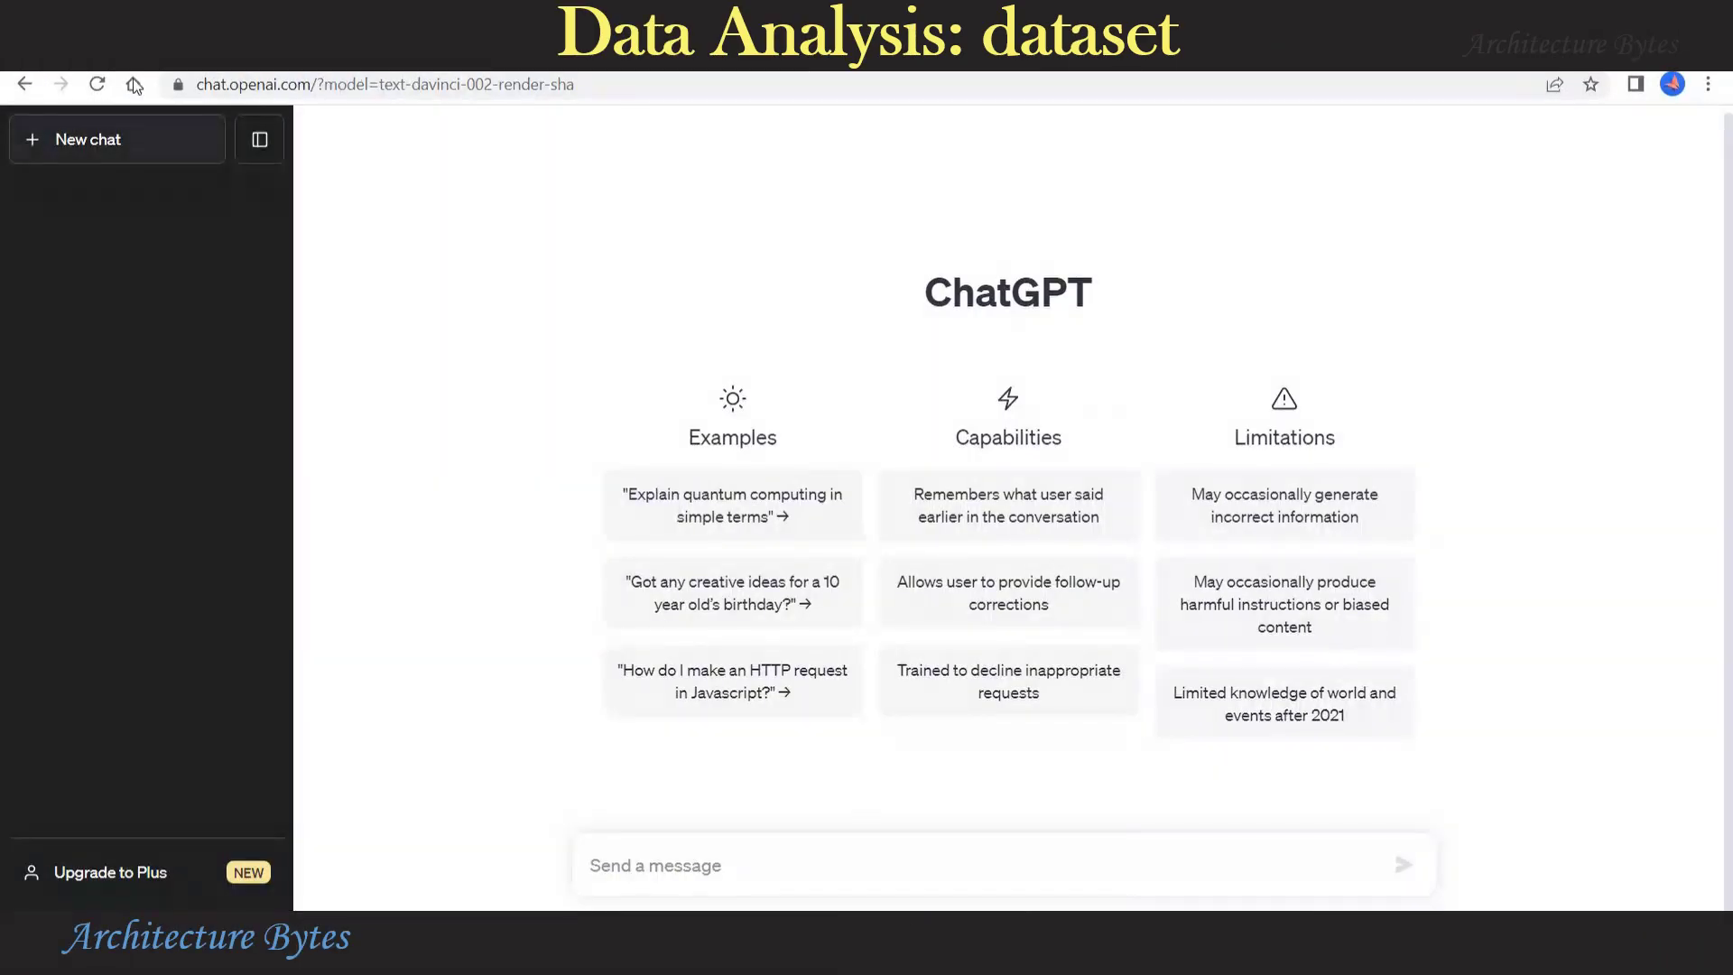
# Step: Send ChatGPT 'You are a data analyst, here is your dataset:' followed by the pasted car dataset
pyautogui.click(655, 862)
pyautogui.write('You are ')
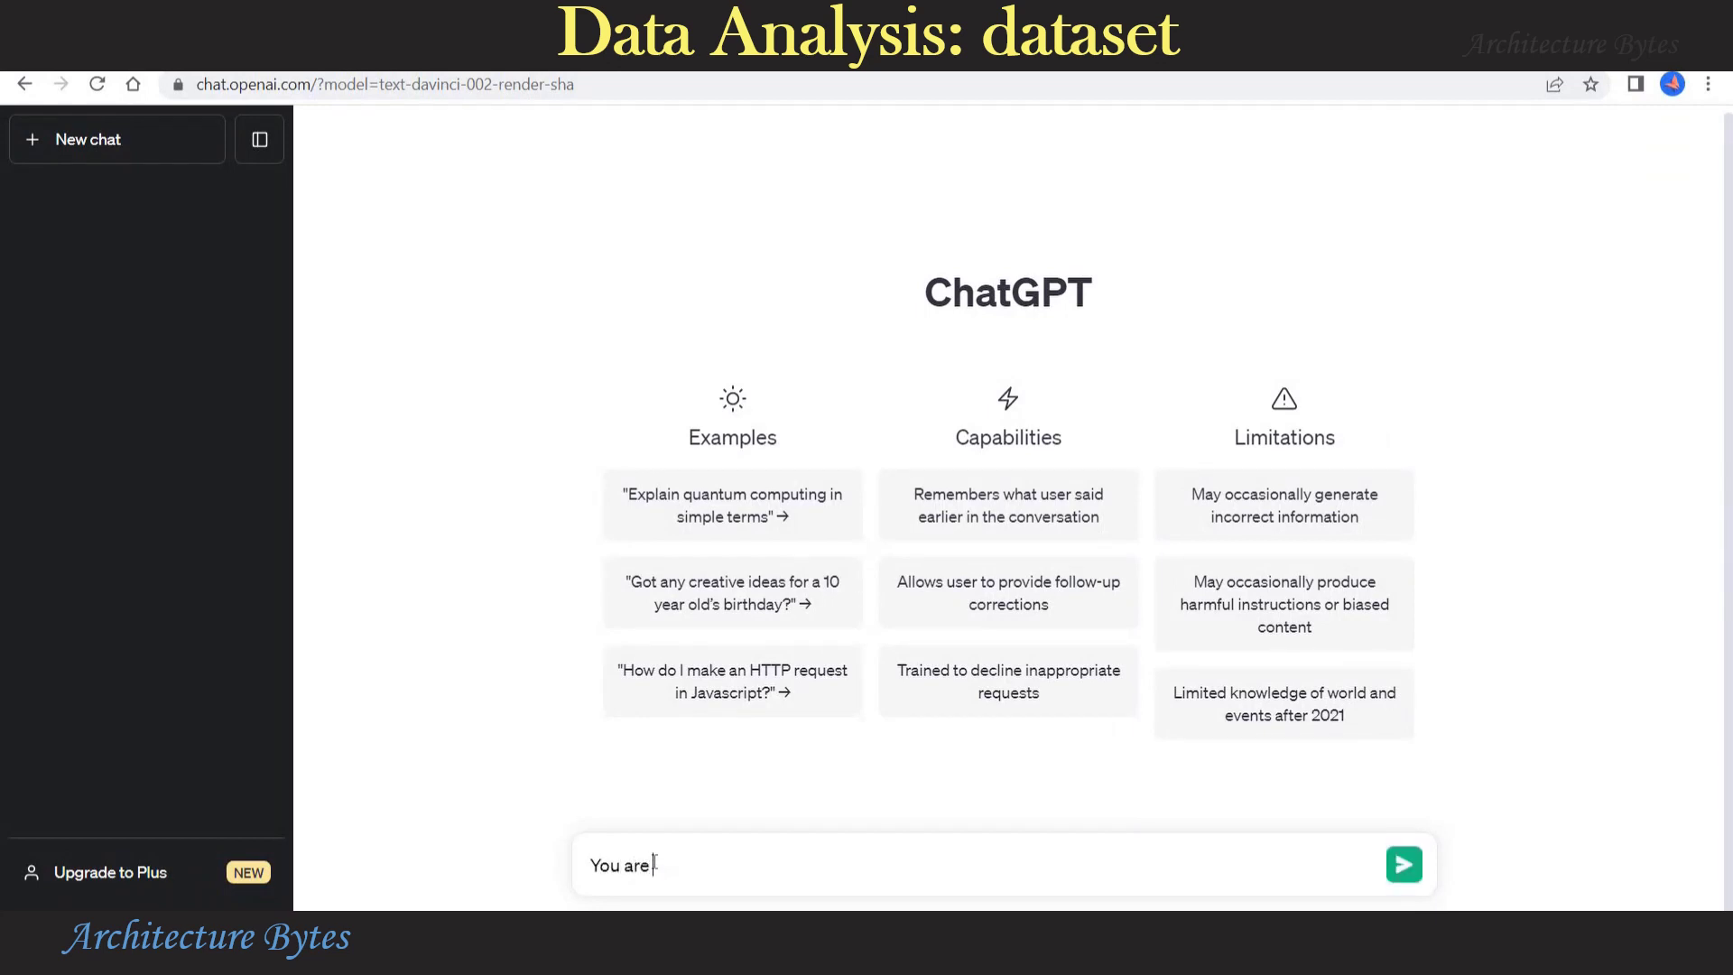
pyautogui.write('a data analyst, here is')
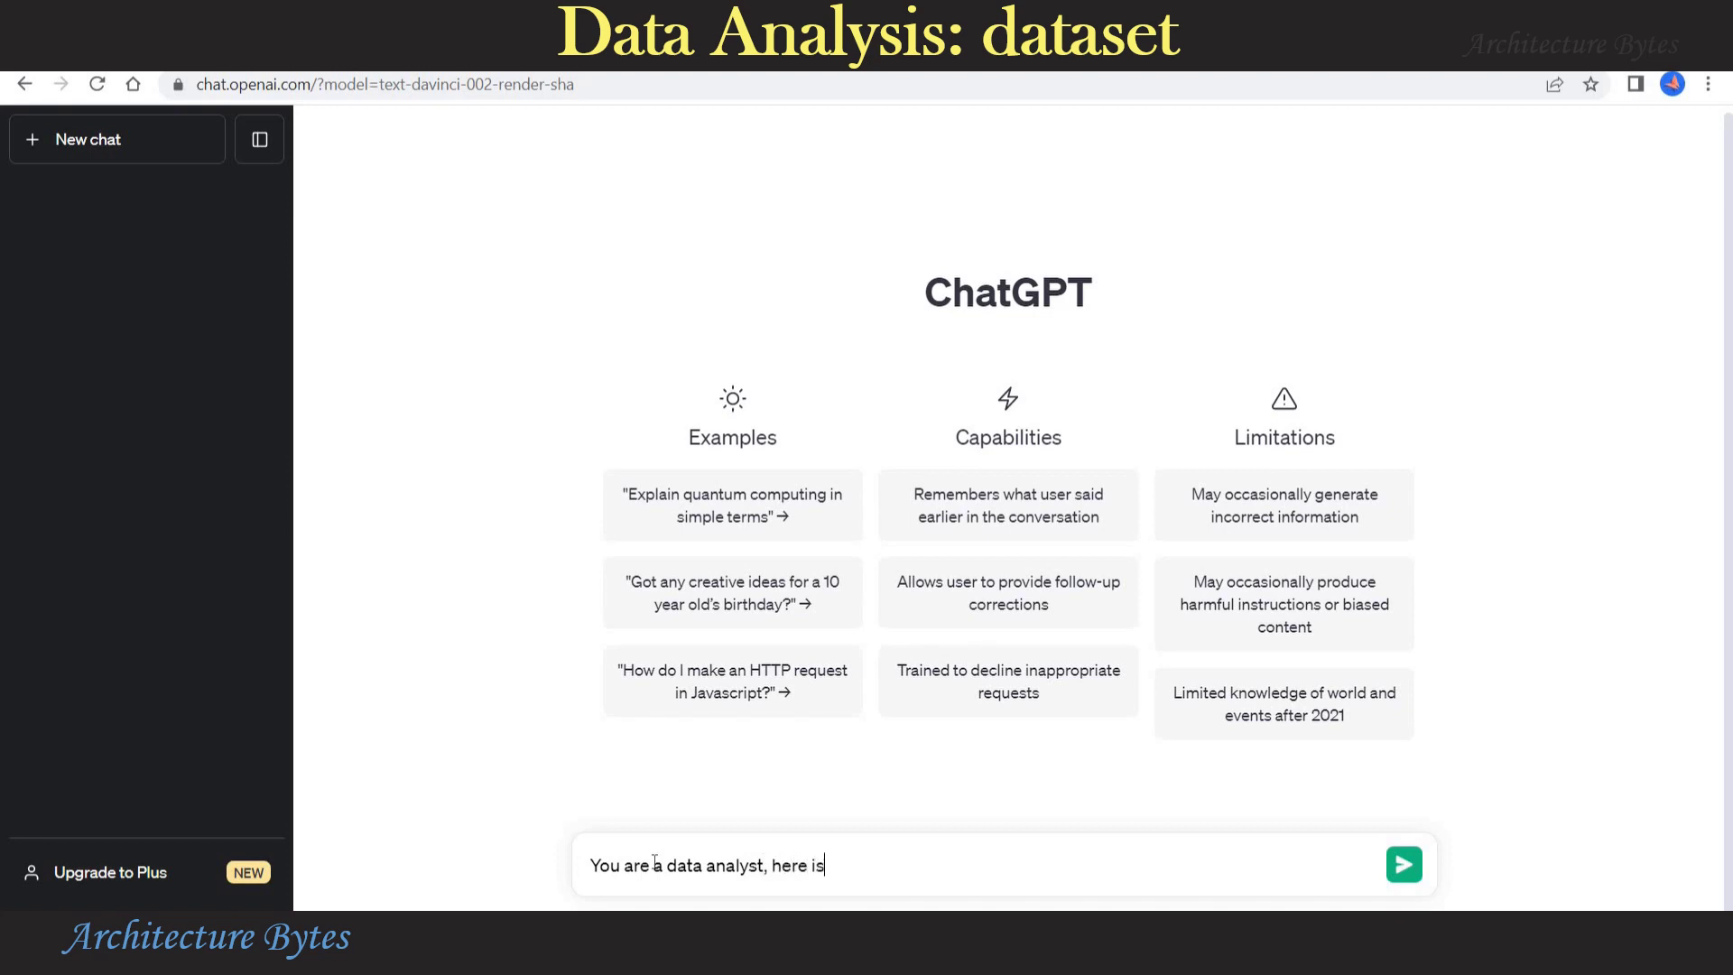
pyautogui.write(' your dataset:')
pyautogui.hotkey('shift', 'Return')
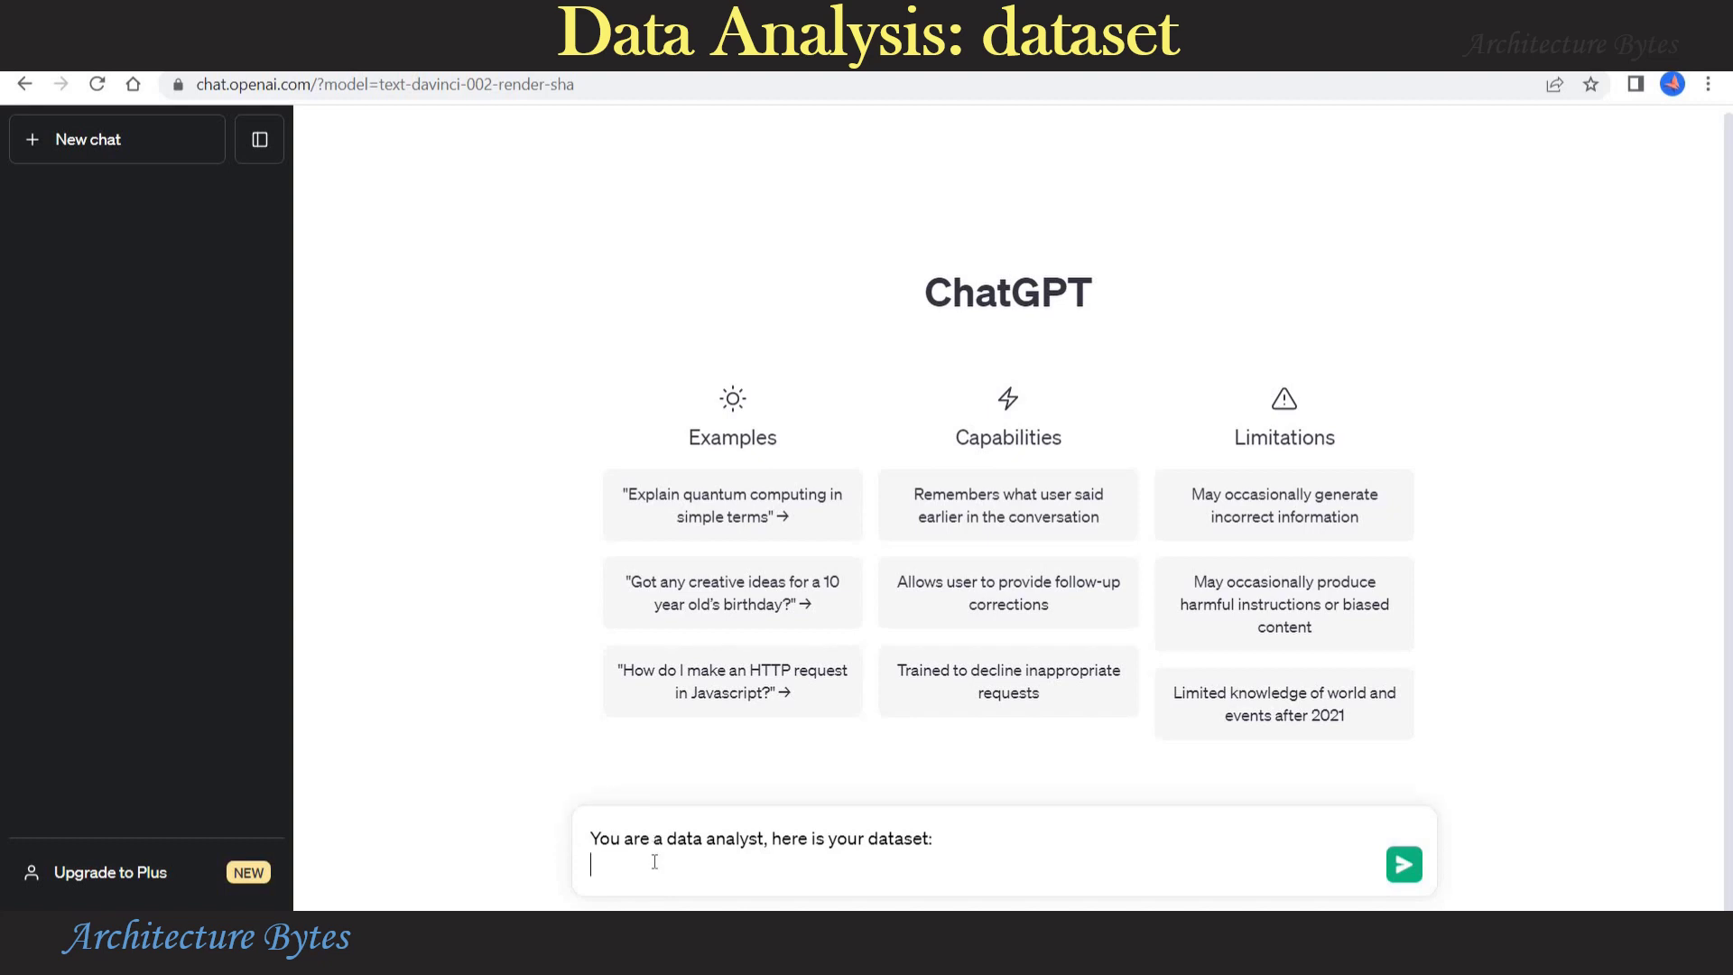
pyautogui.hotkey('ctrl', 'v')
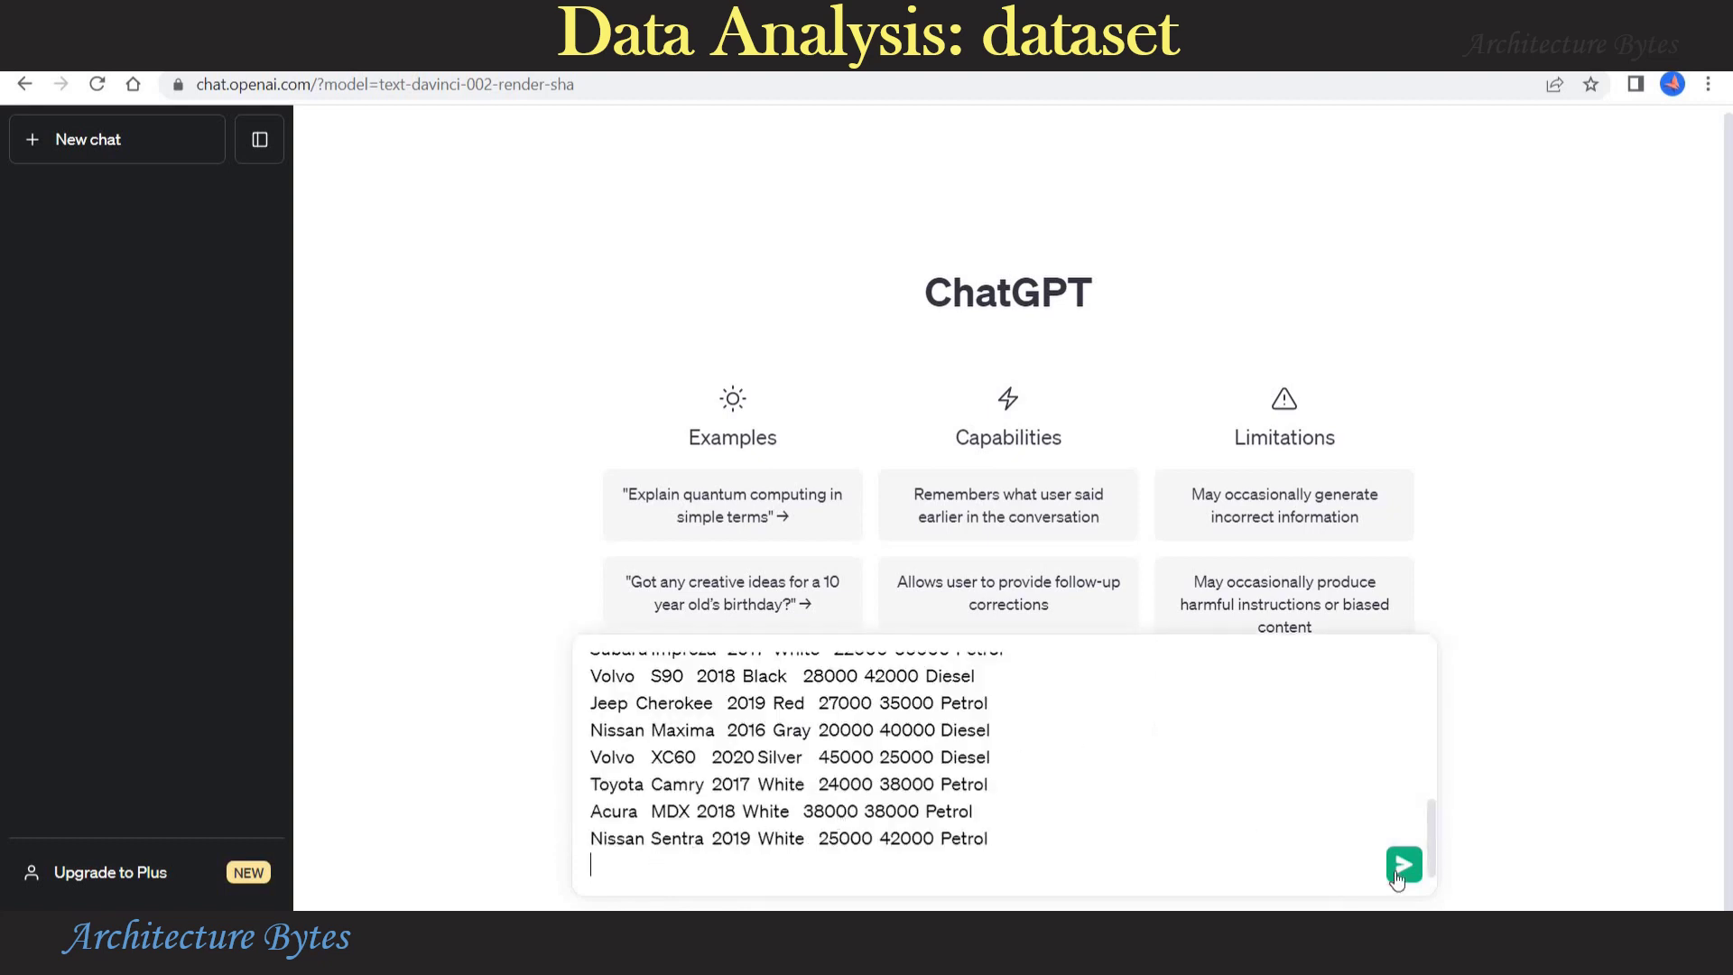
pyautogui.click(1402, 866)
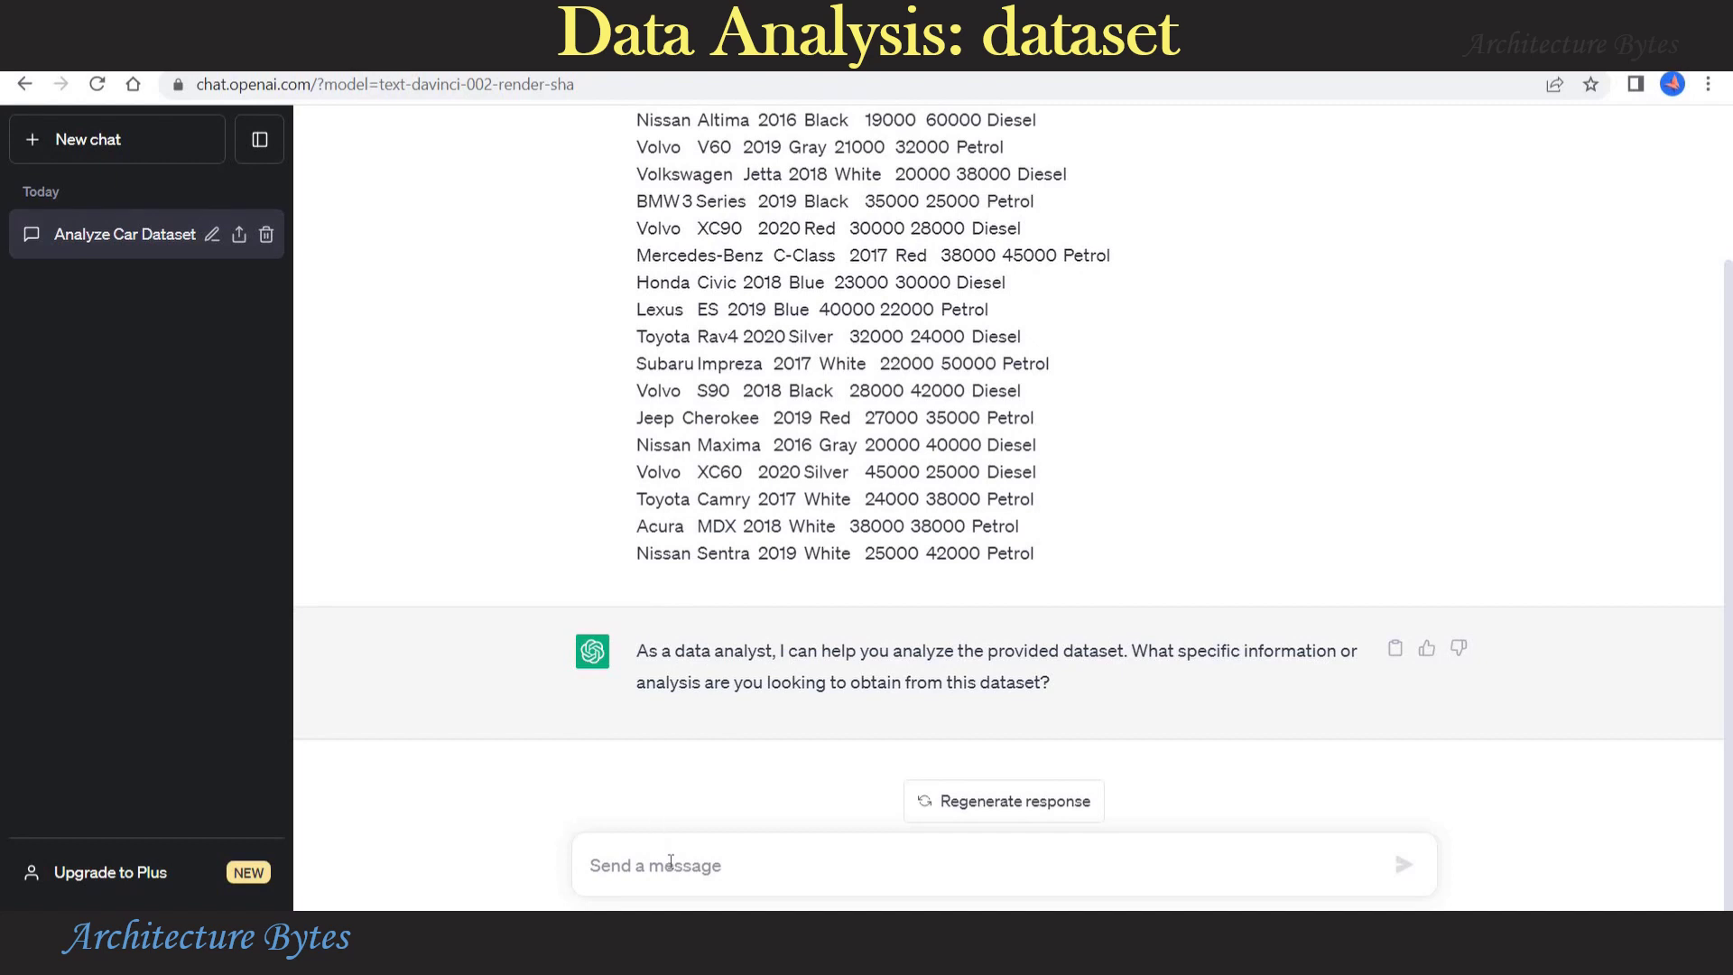
# Step: Ask ChatGPT 'Display this dataset in a tabular format' and review the car table
pyautogui.write('Display this dataset i')
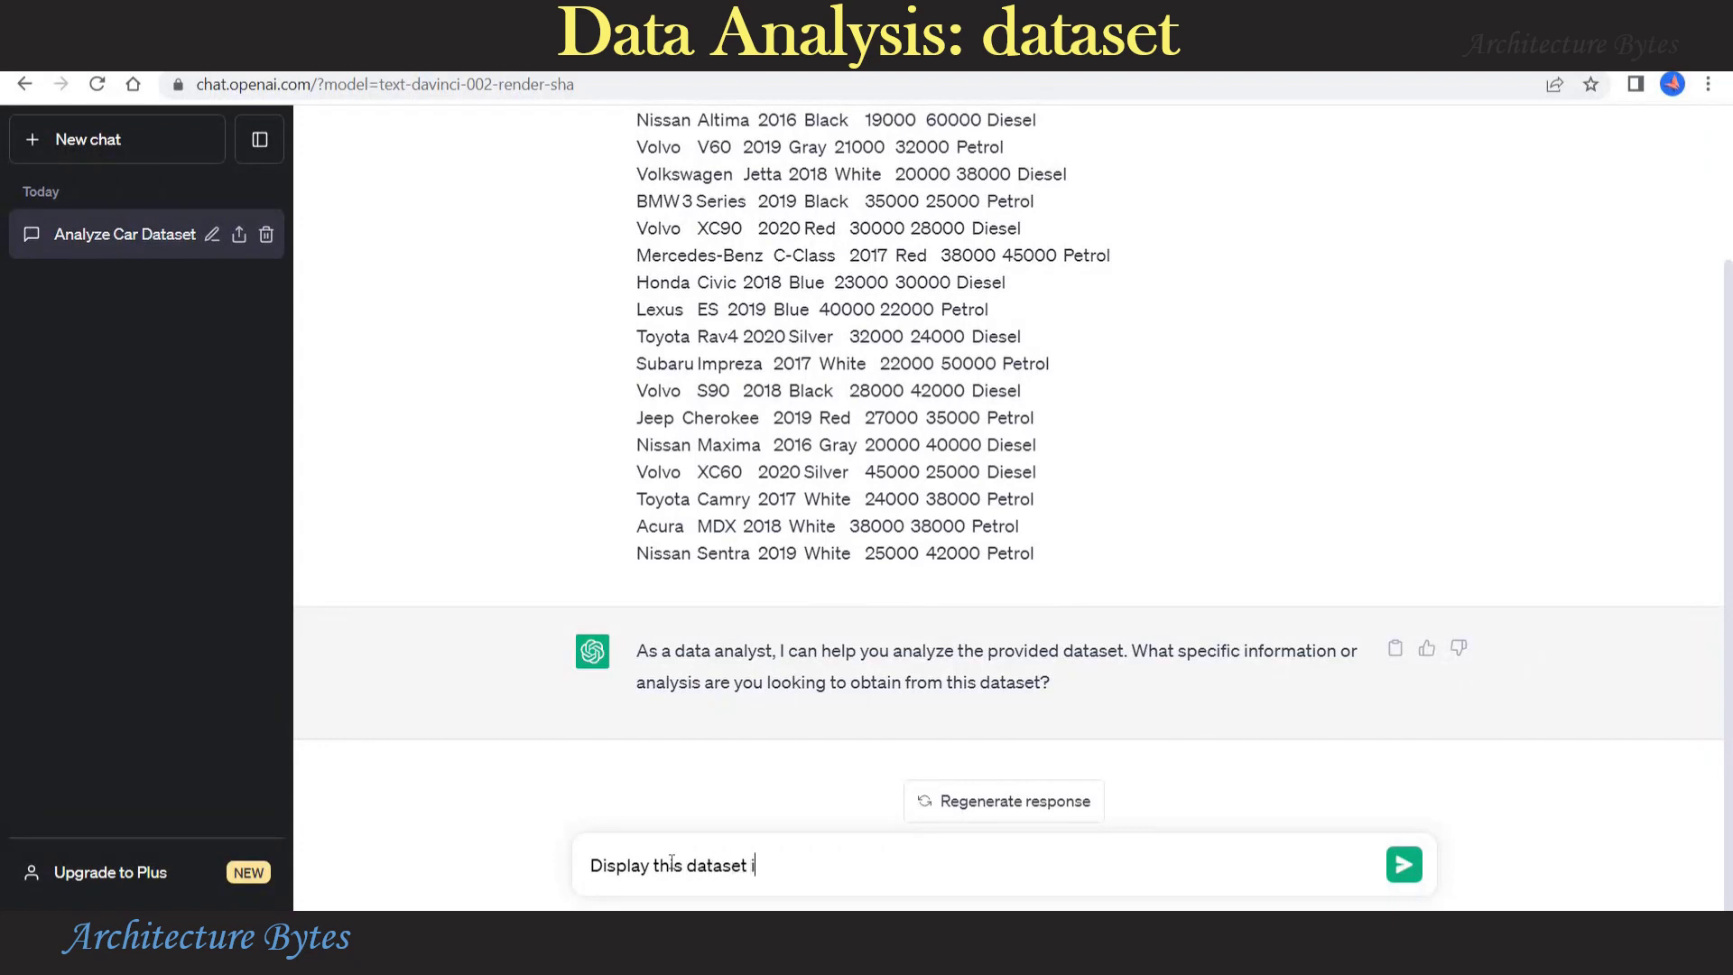
pyautogui.write('n a tabular format')
pyautogui.press('Return')
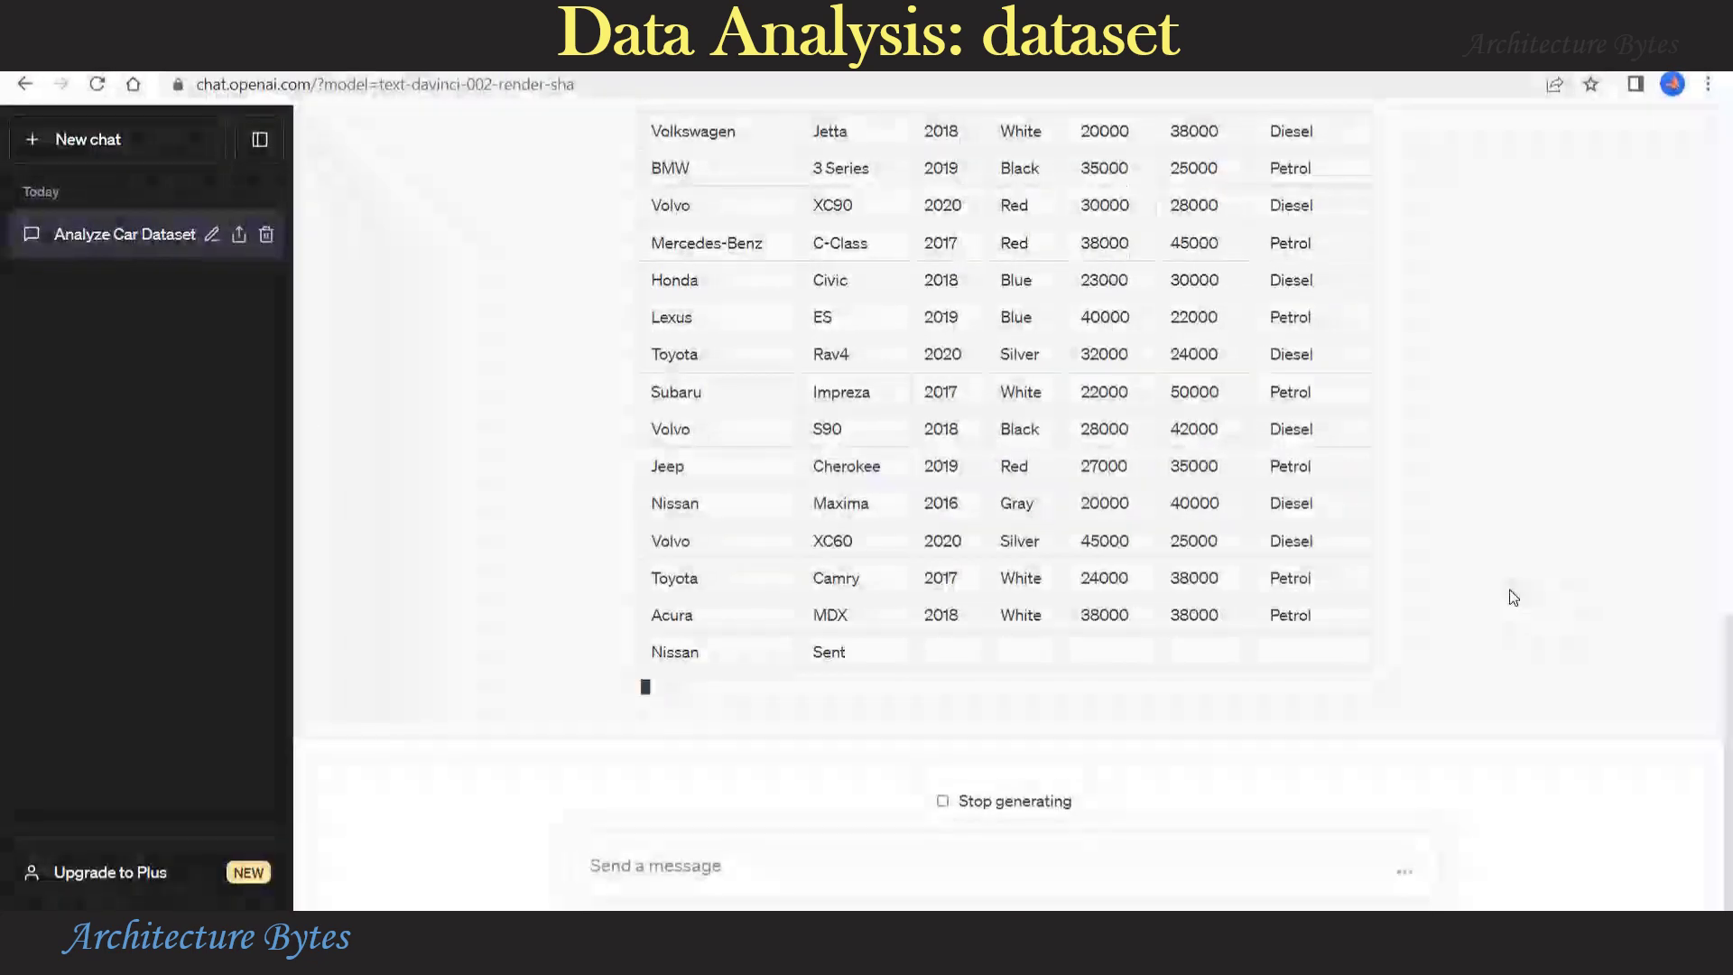
pyautogui.scroll(6, 1513, 596)
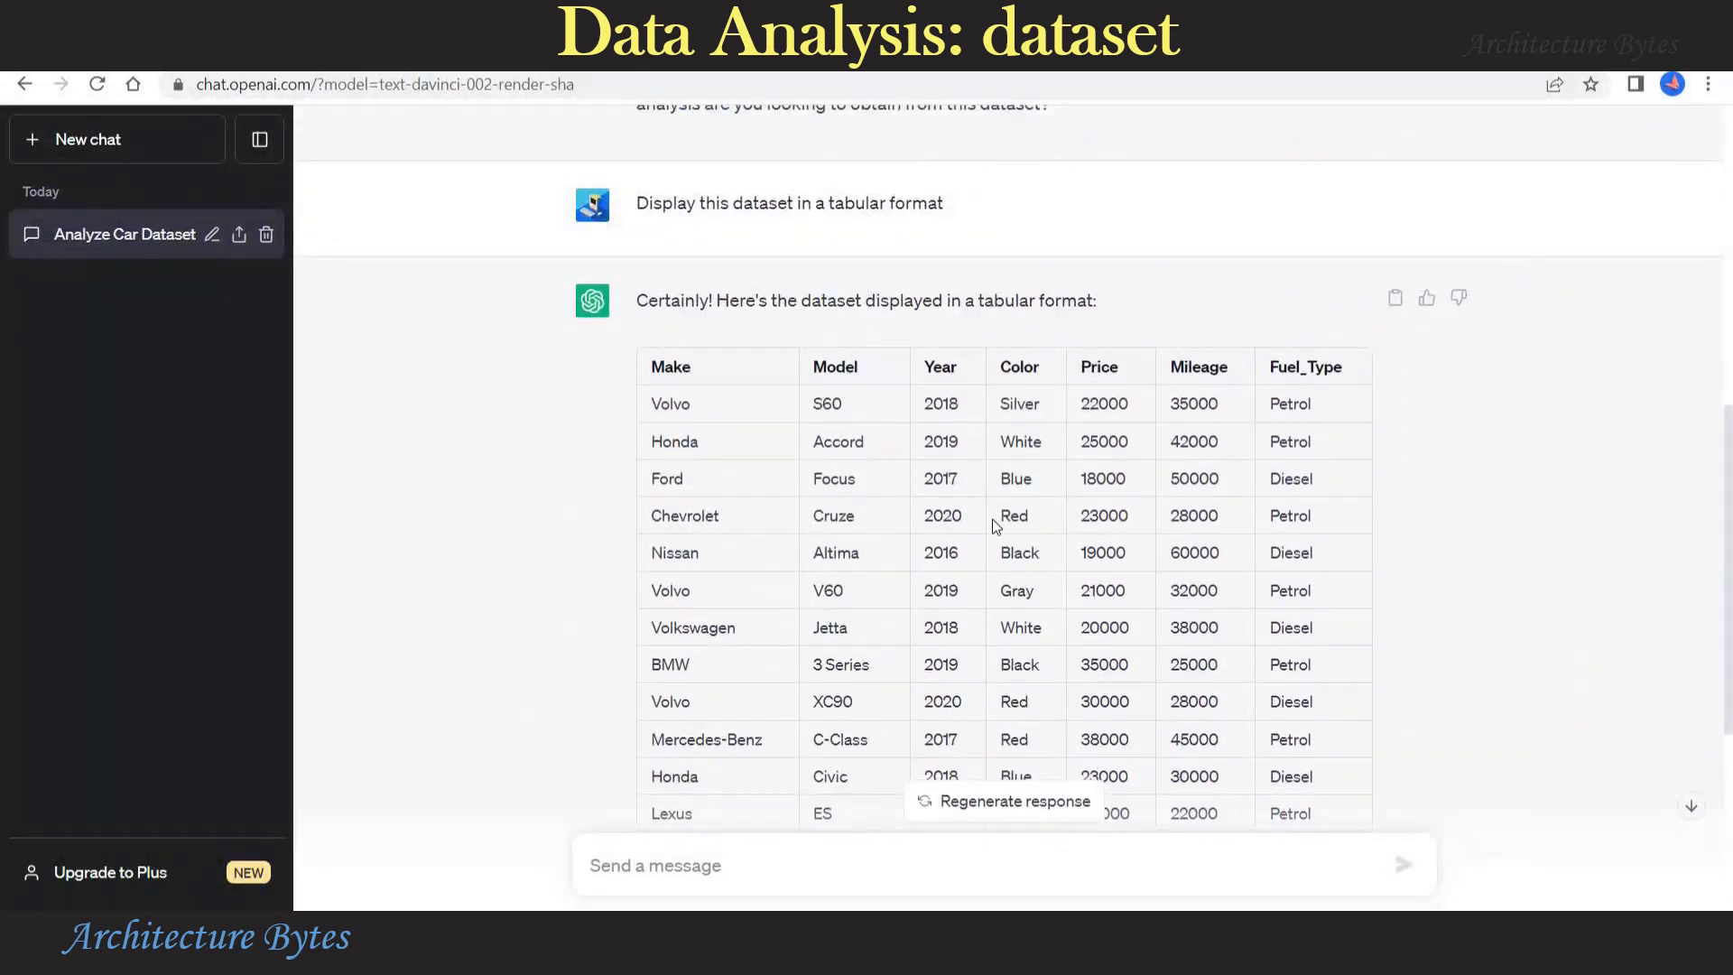
pyautogui.scroll(-6, 993, 521)
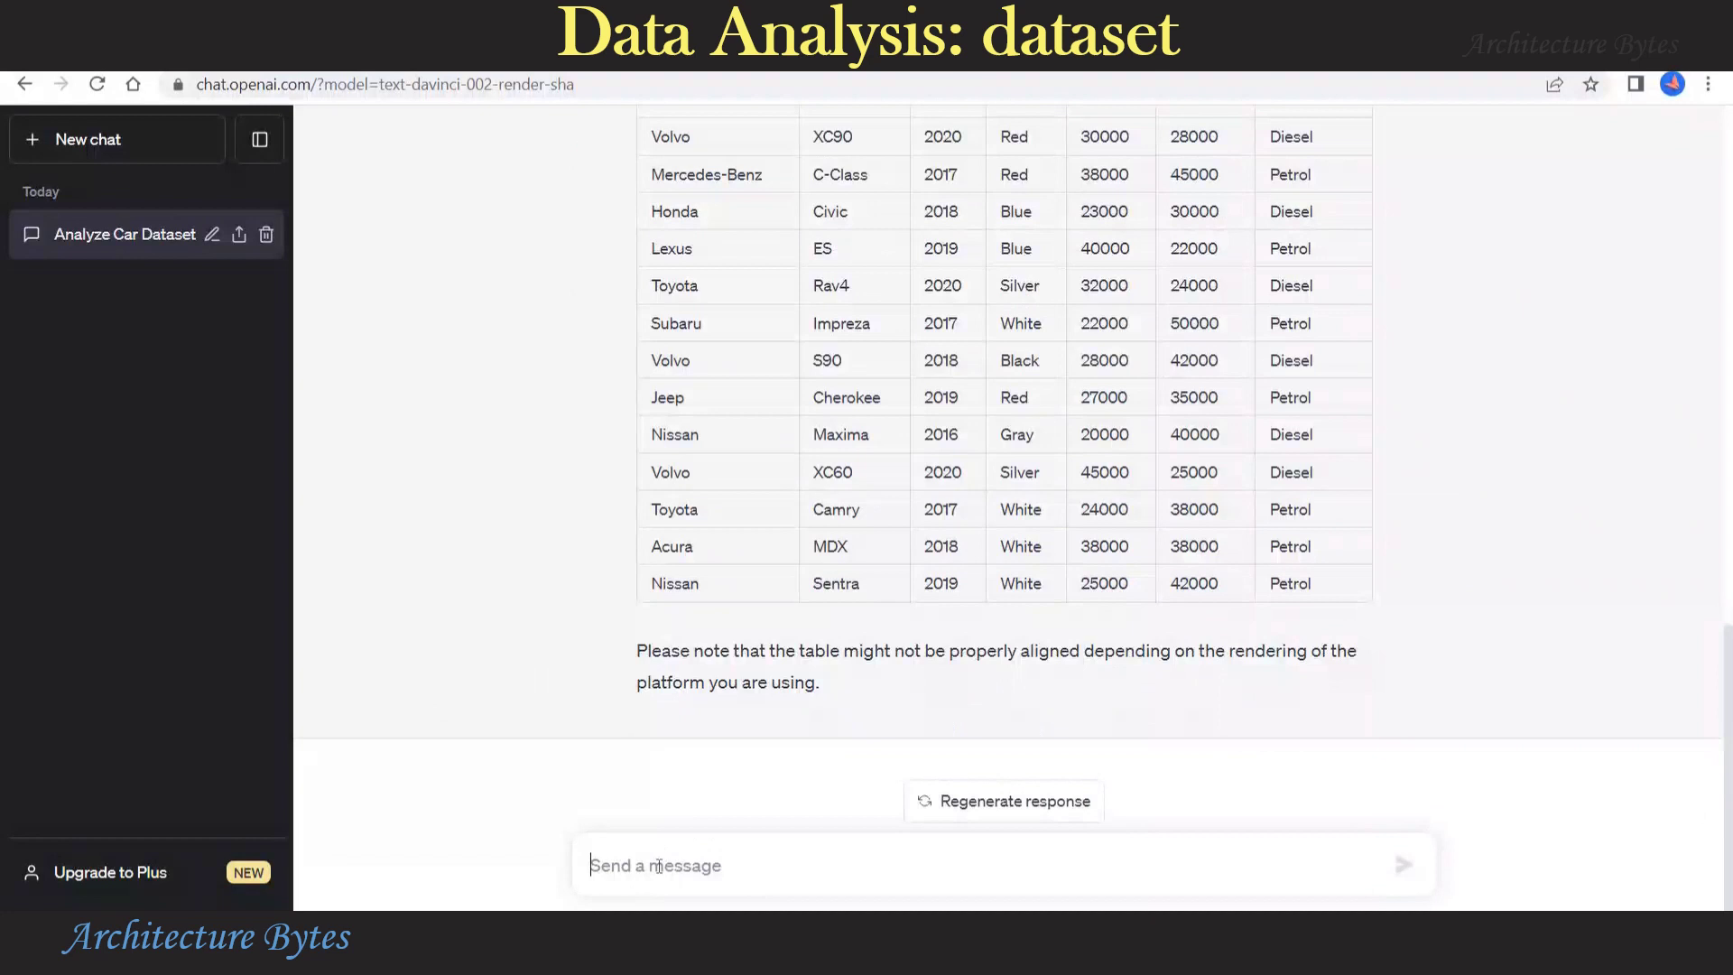
# Step: Ask ChatGPT 'Sort this dataset by make and year columns' and review the sorted table, Acura to Volvo
pyautogui.write('Sort th')
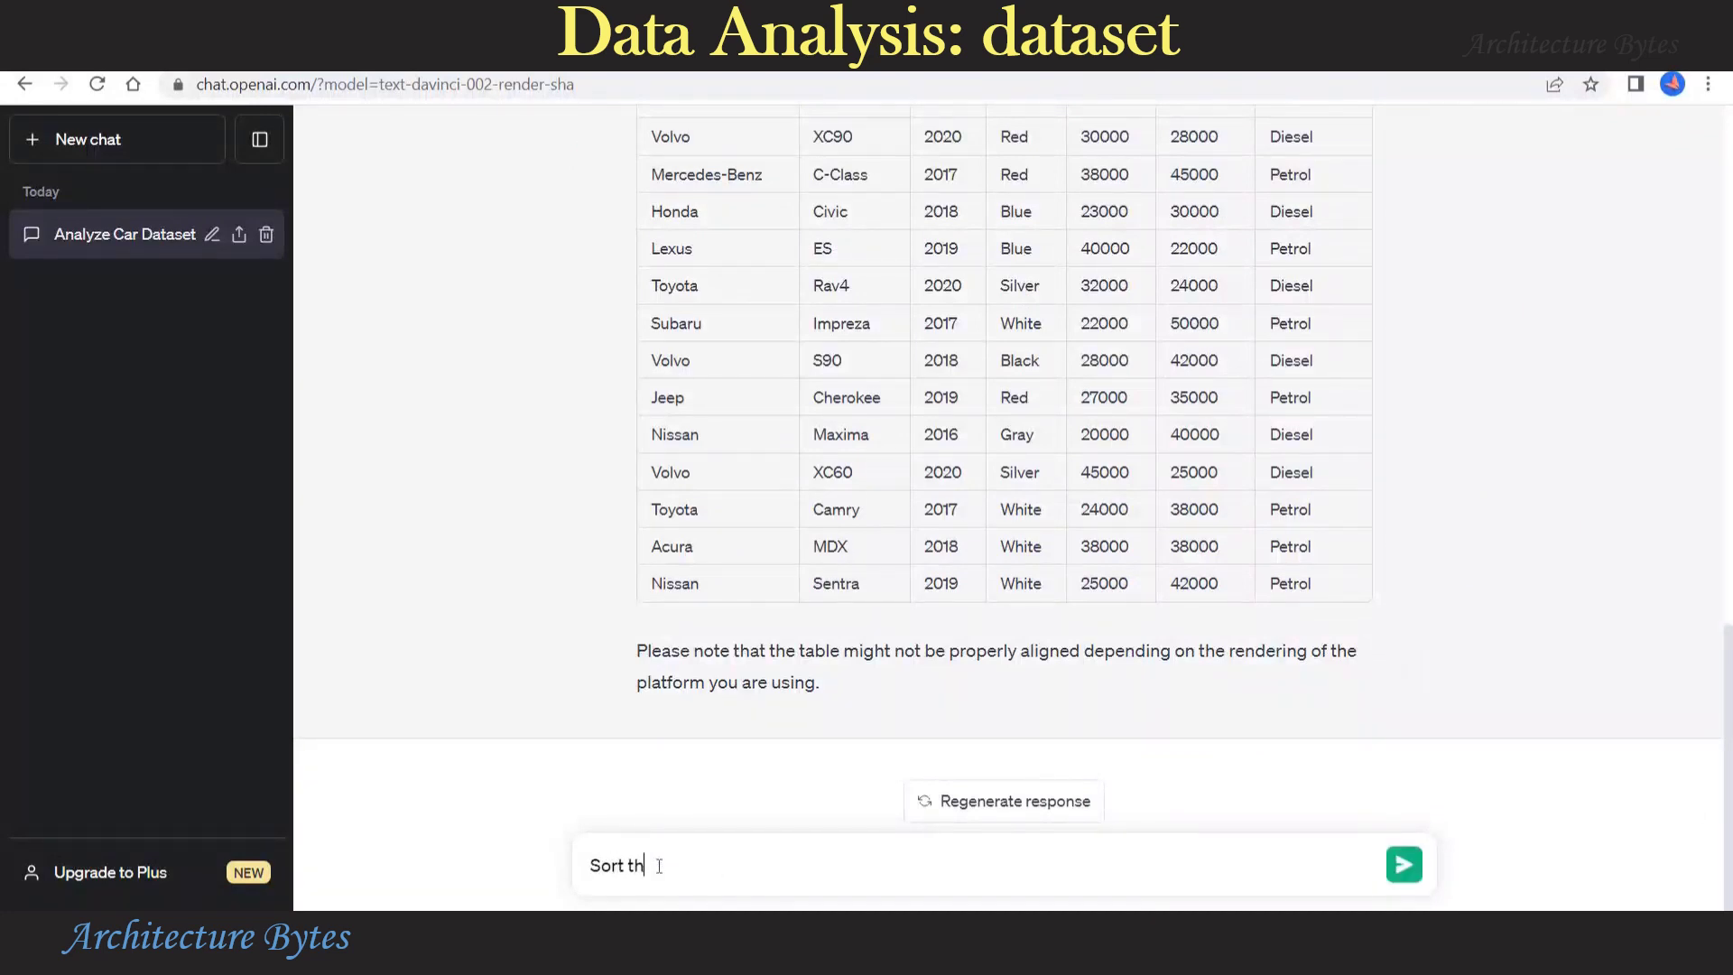
pyautogui.write('is dataset by make and yea')
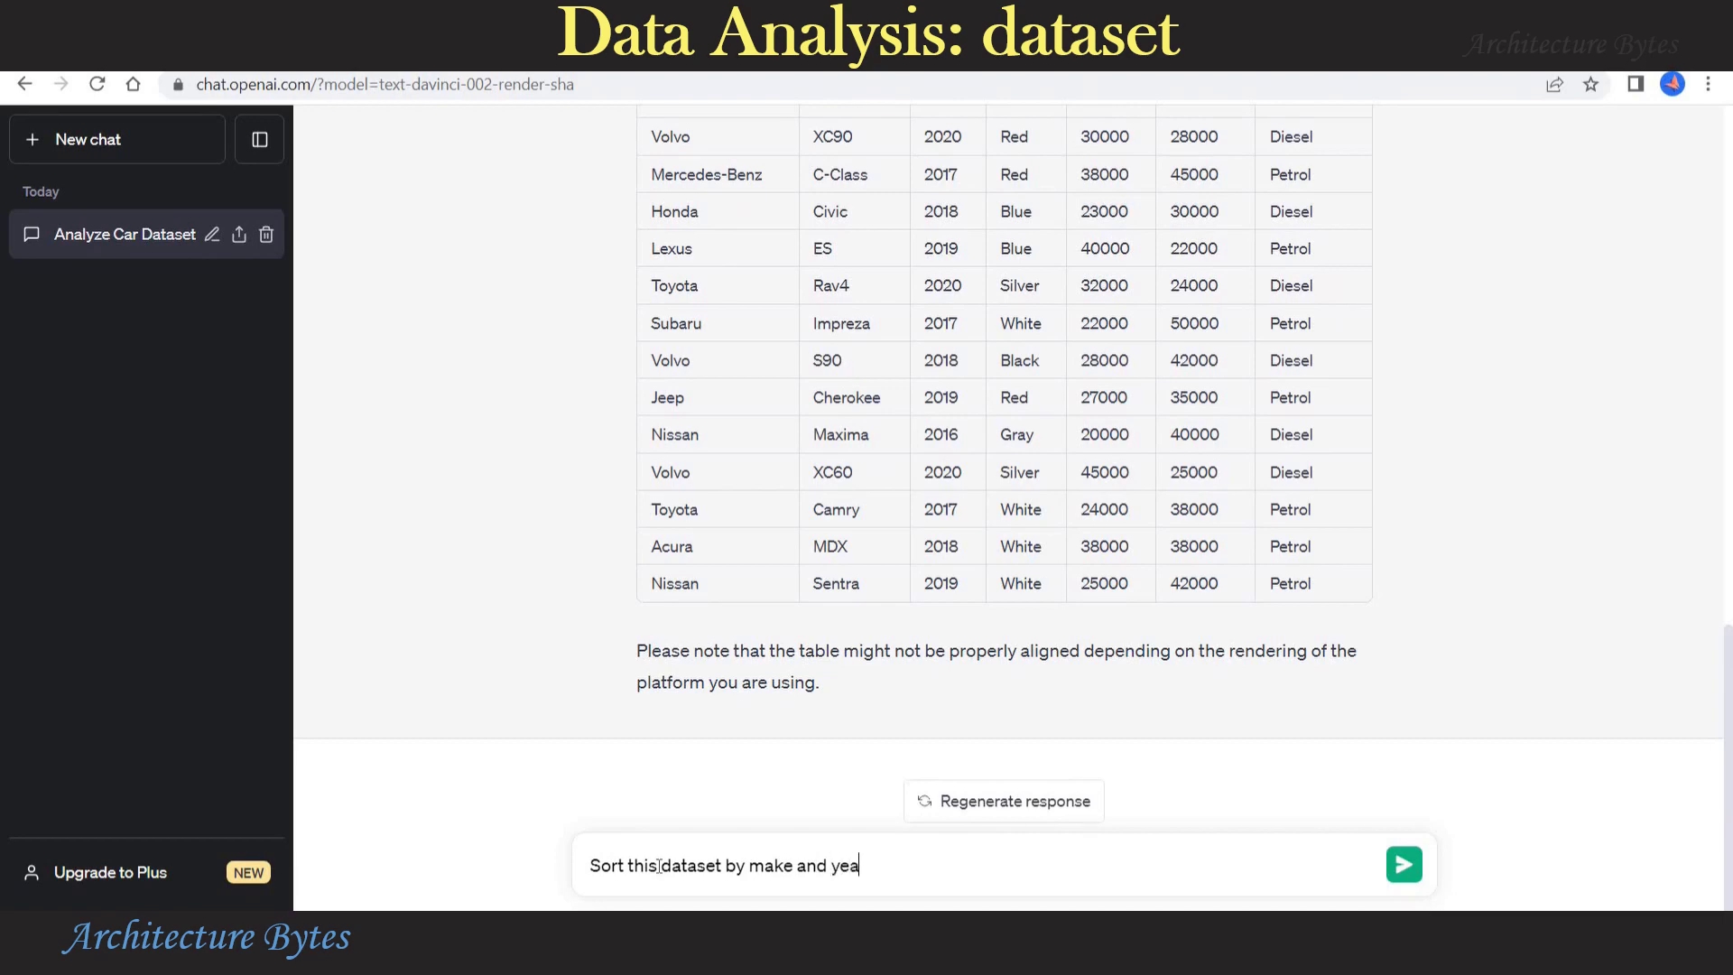
pyautogui.write('r columns')
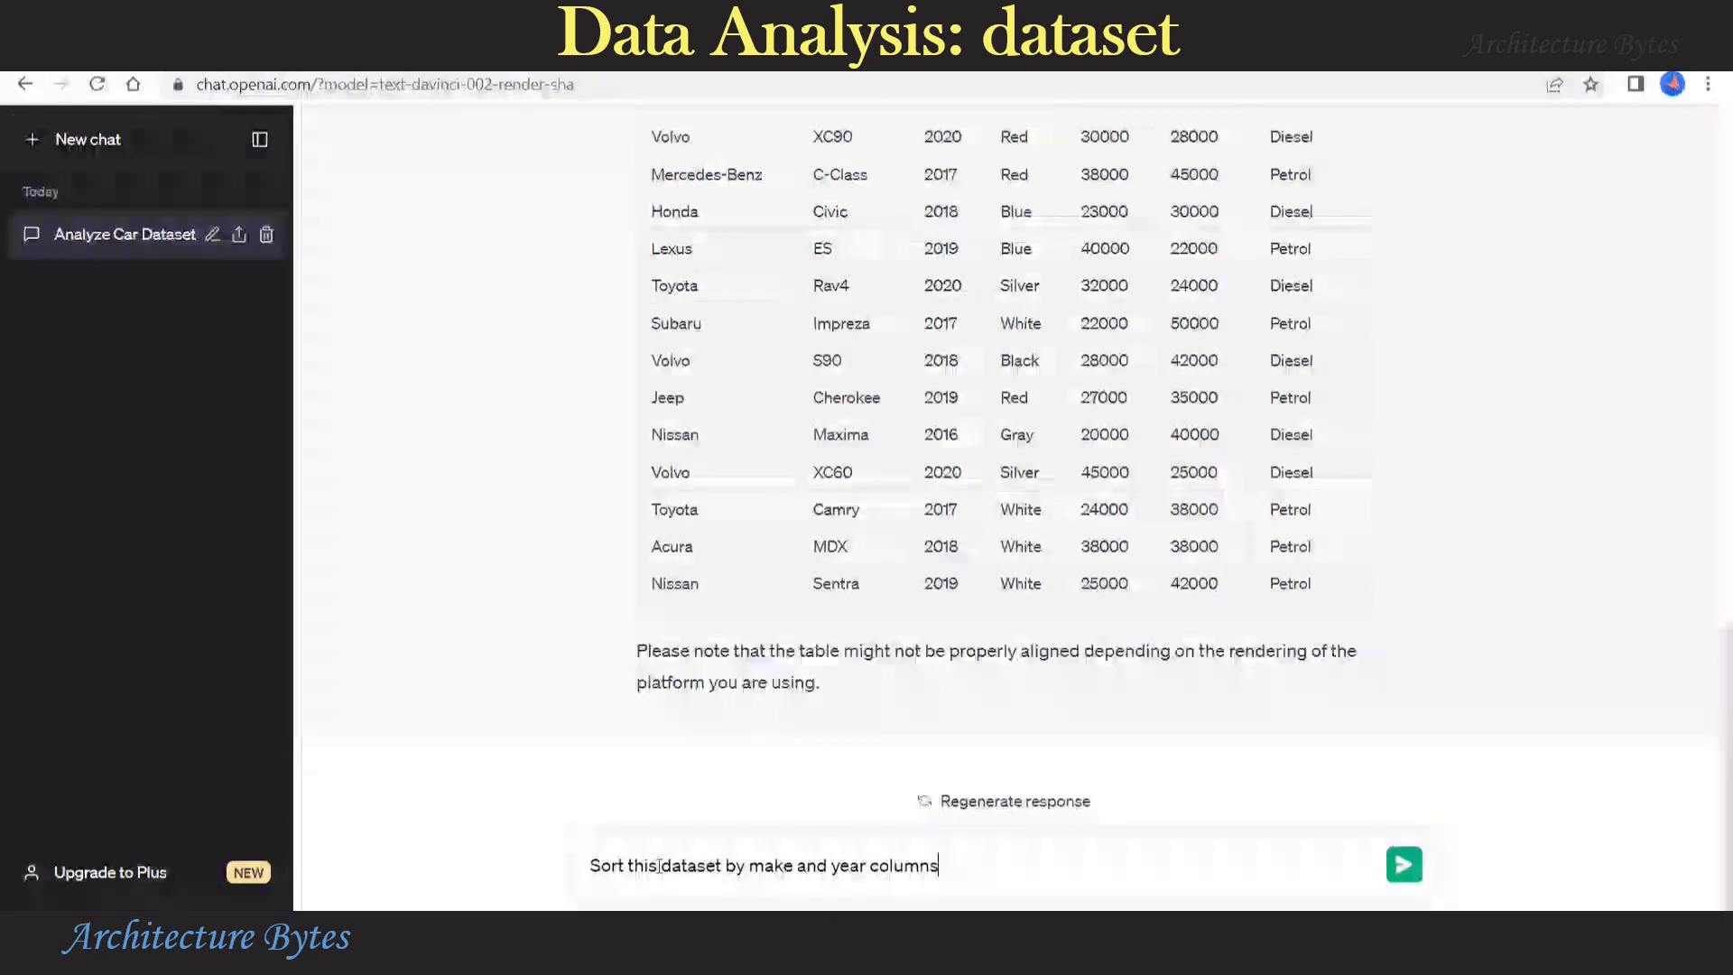
pyautogui.press('Return')
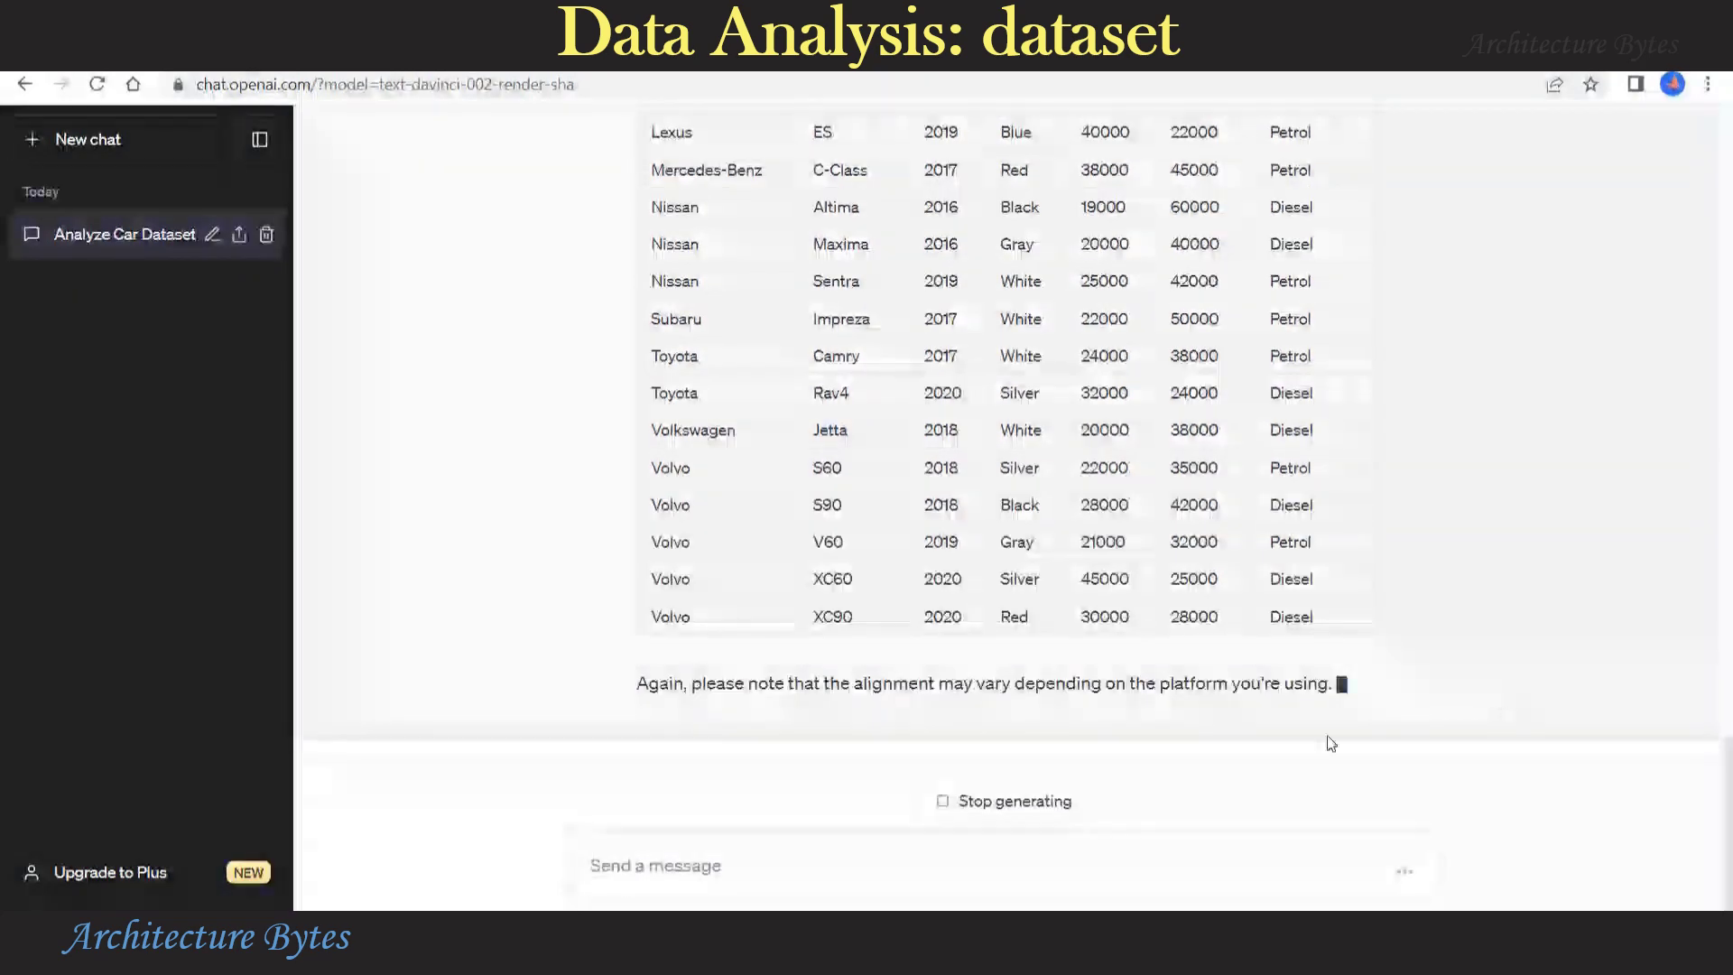
pyautogui.scroll(8, 1419, 701)
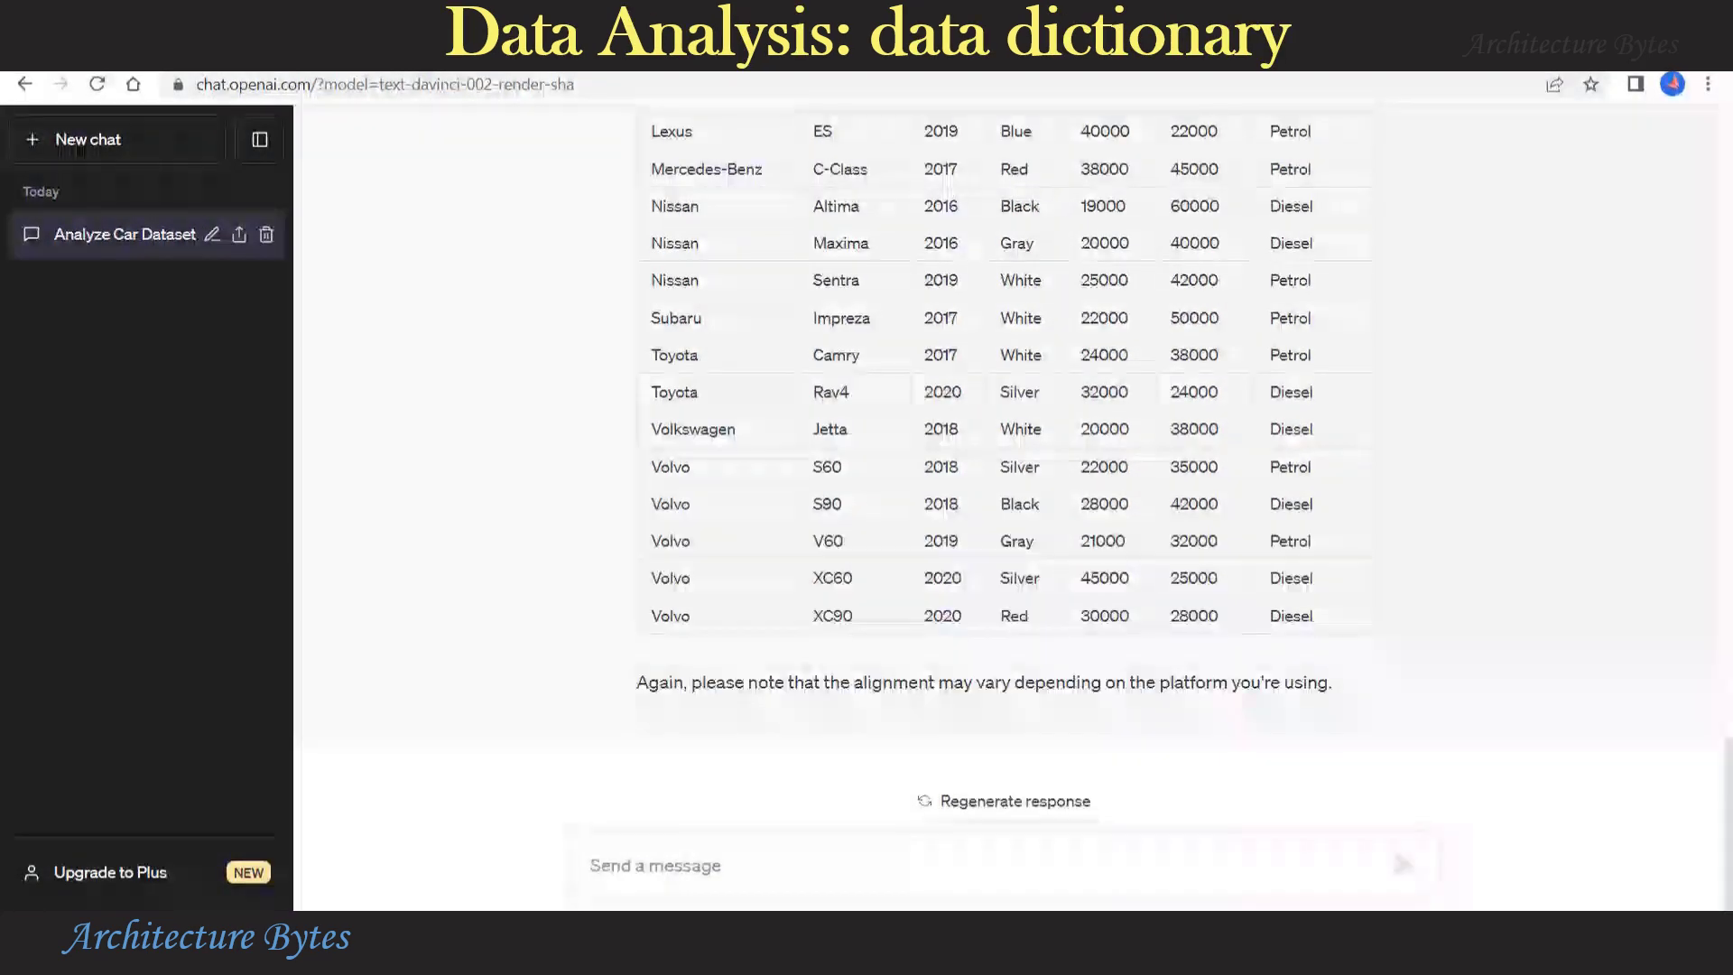
pyautogui.scroll(4, 1144, 646)
pyautogui.scroll(1, 1144, 646)
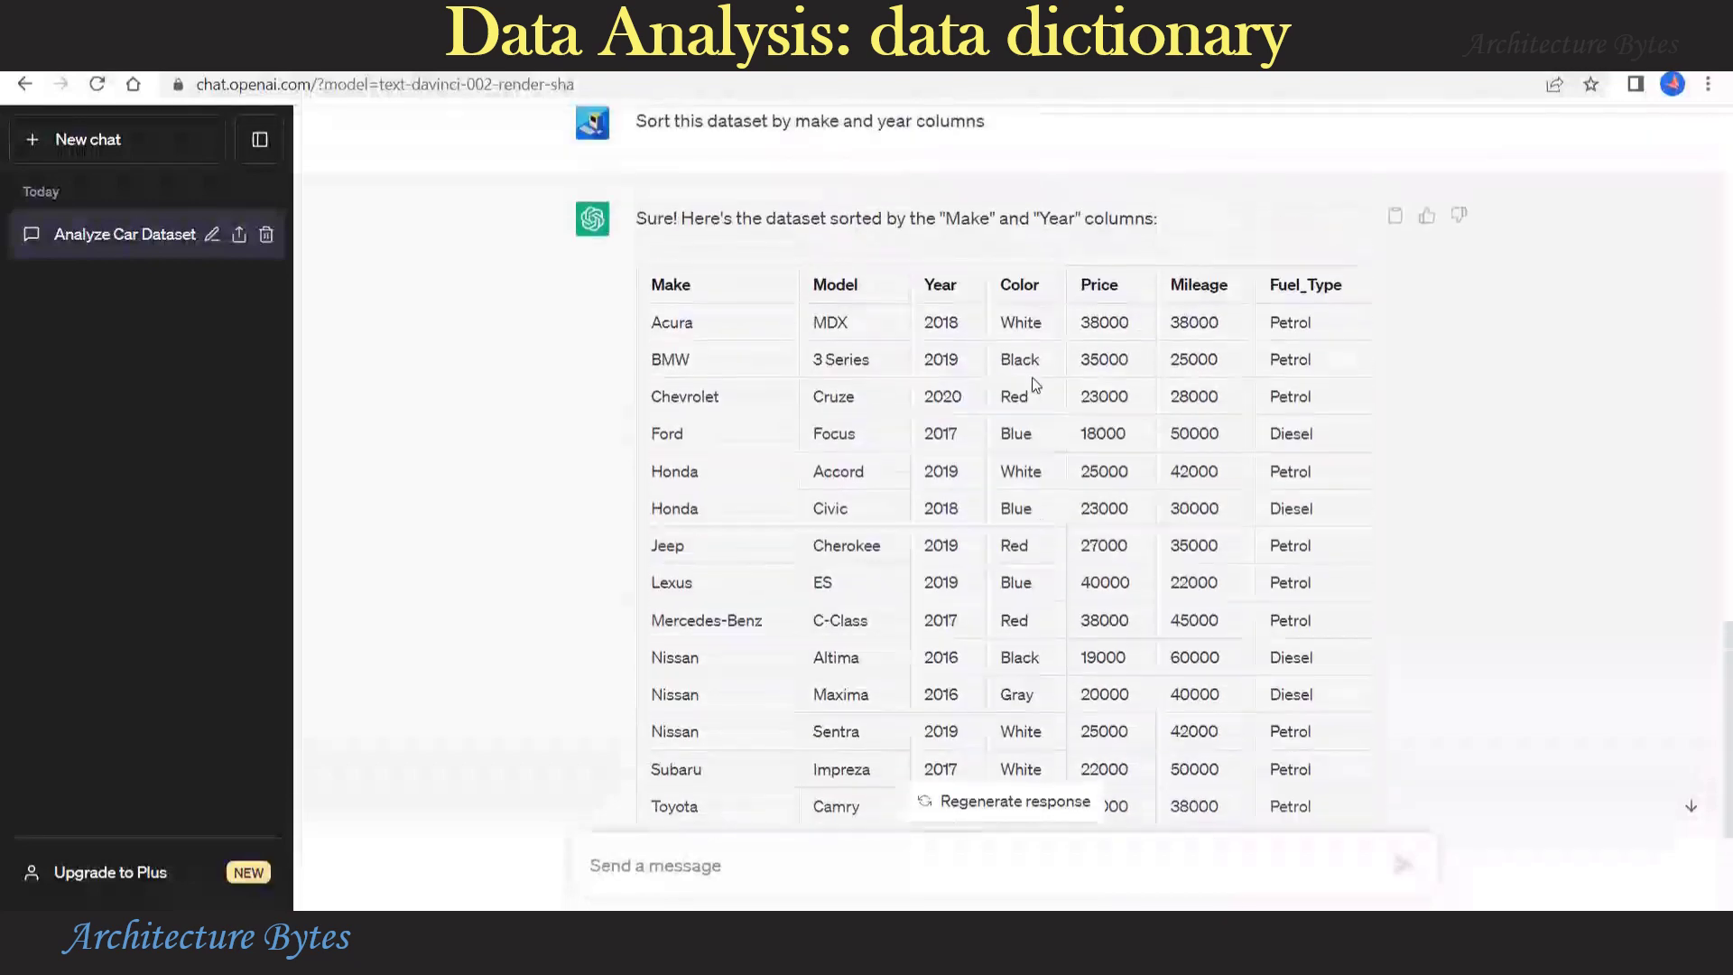
pyautogui.scroll(-5, 1098, 592)
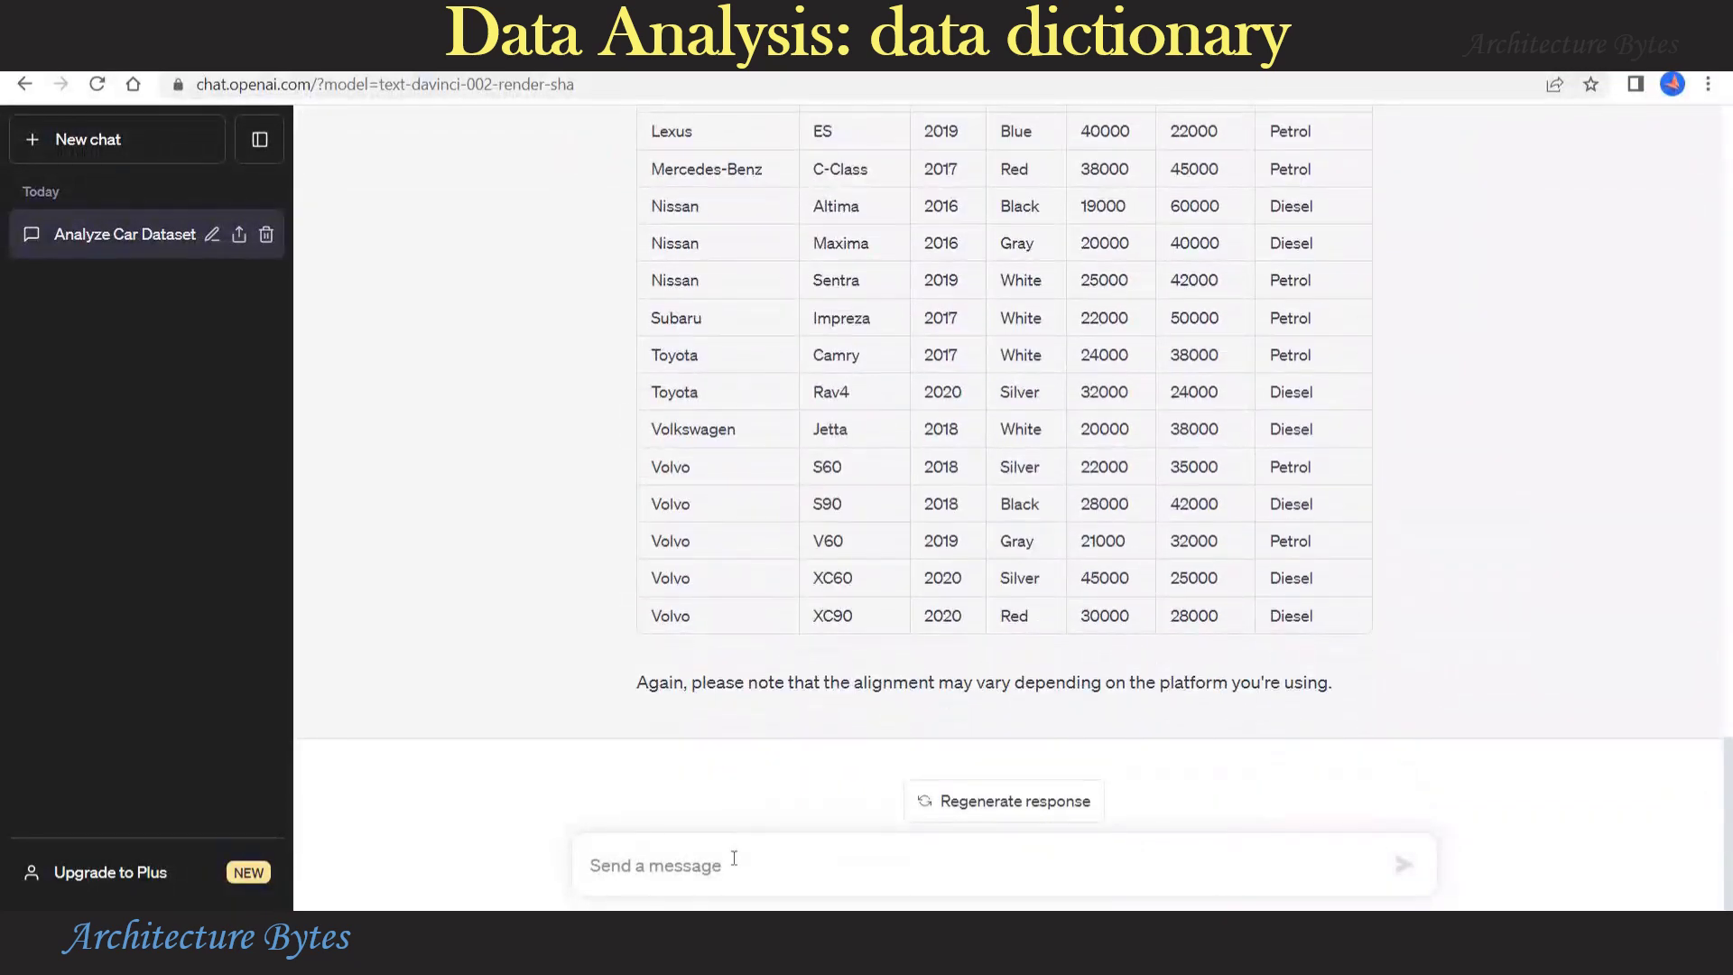
# Step: Ask ChatGPT 'Generate data dictionary for the dataset'
pyautogui.write('Generate dat')
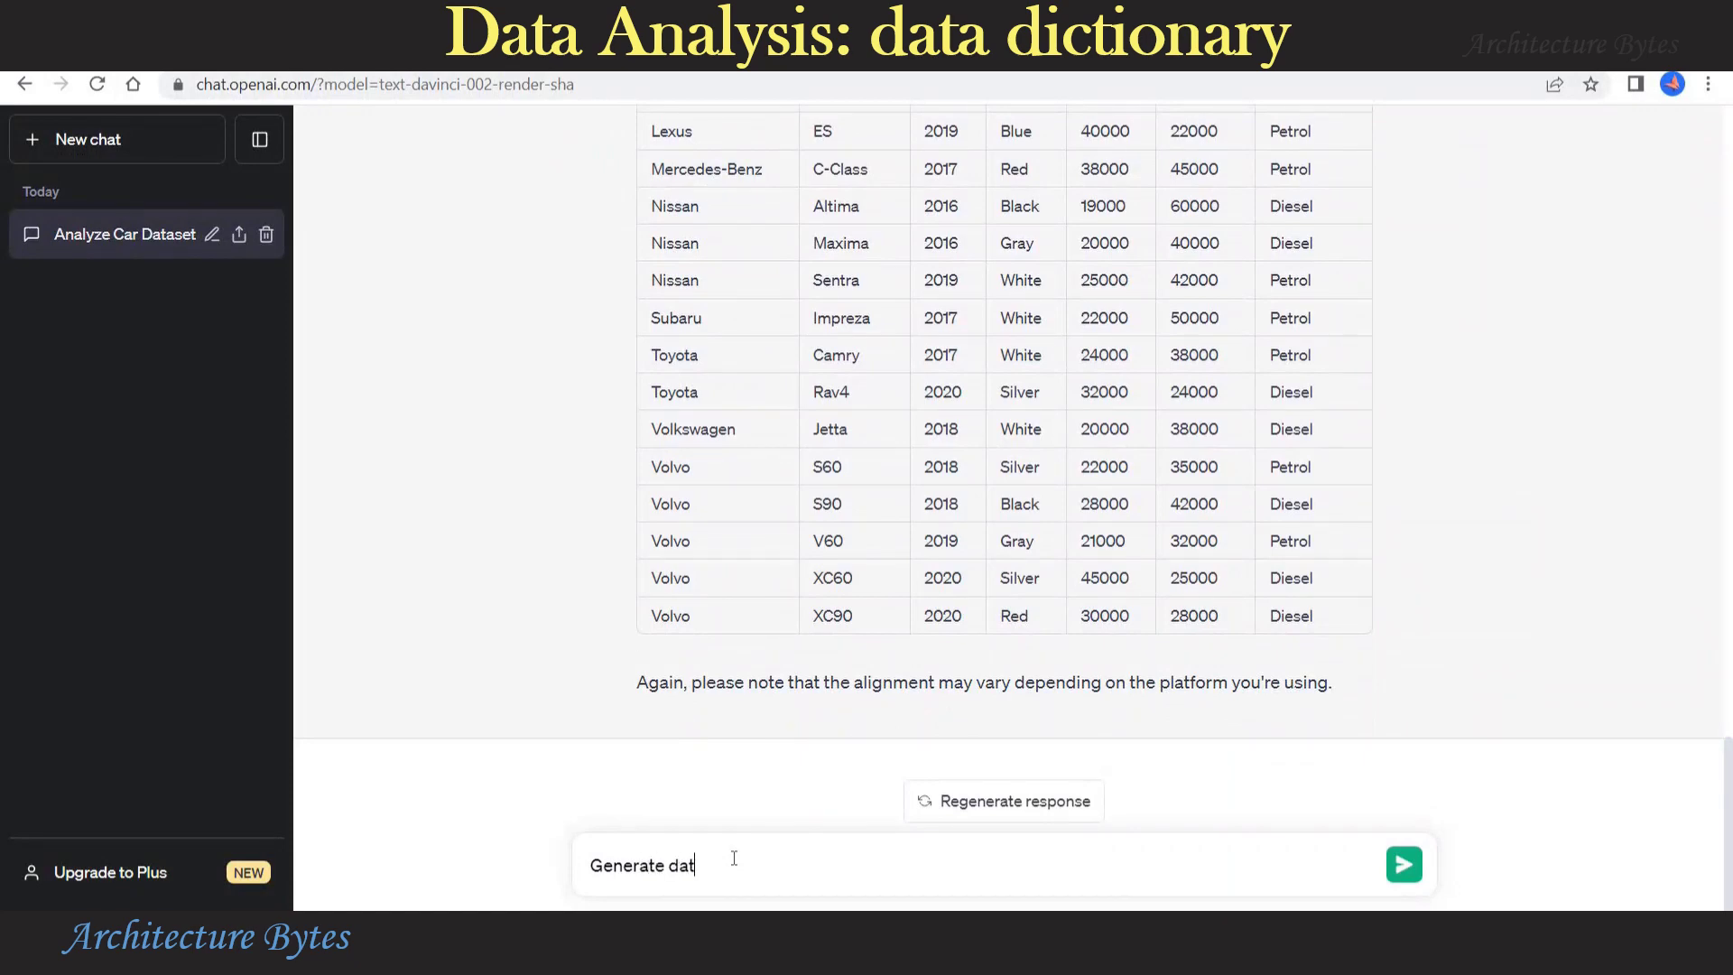
pyautogui.write('a dictionary for the dataset')
pyautogui.press('Return')
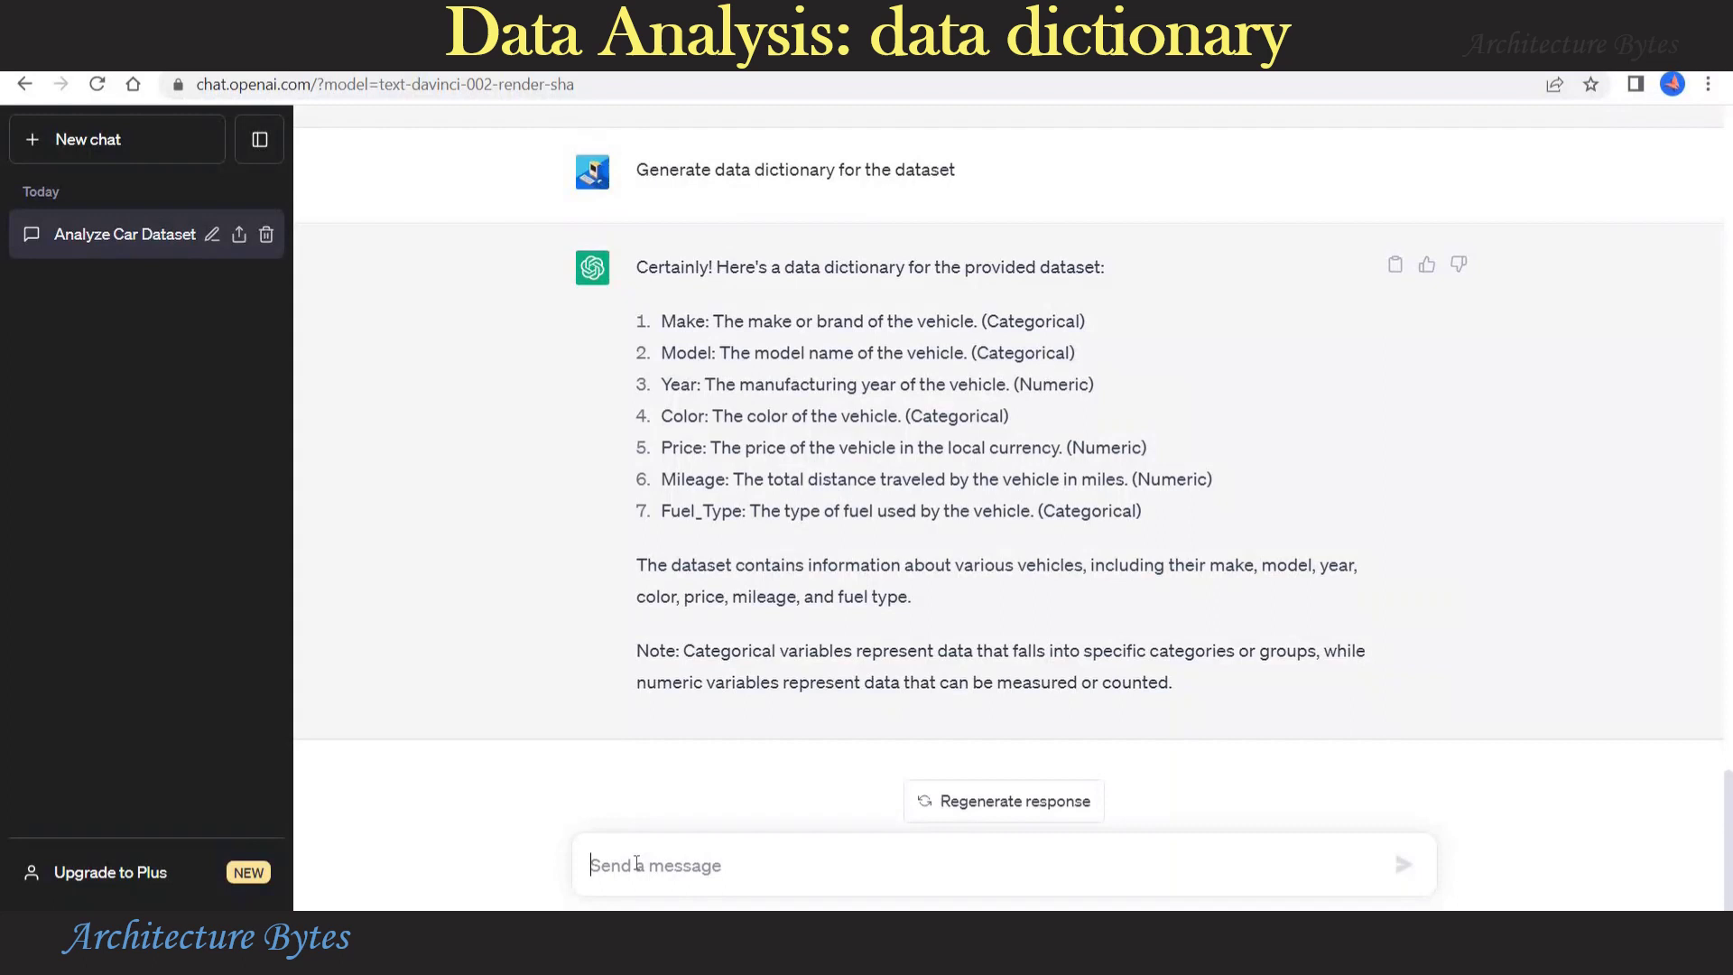
# Step: Ask ChatGPT 'Display the data dictionary in tabular format'
pyautogui.write('Display the d')
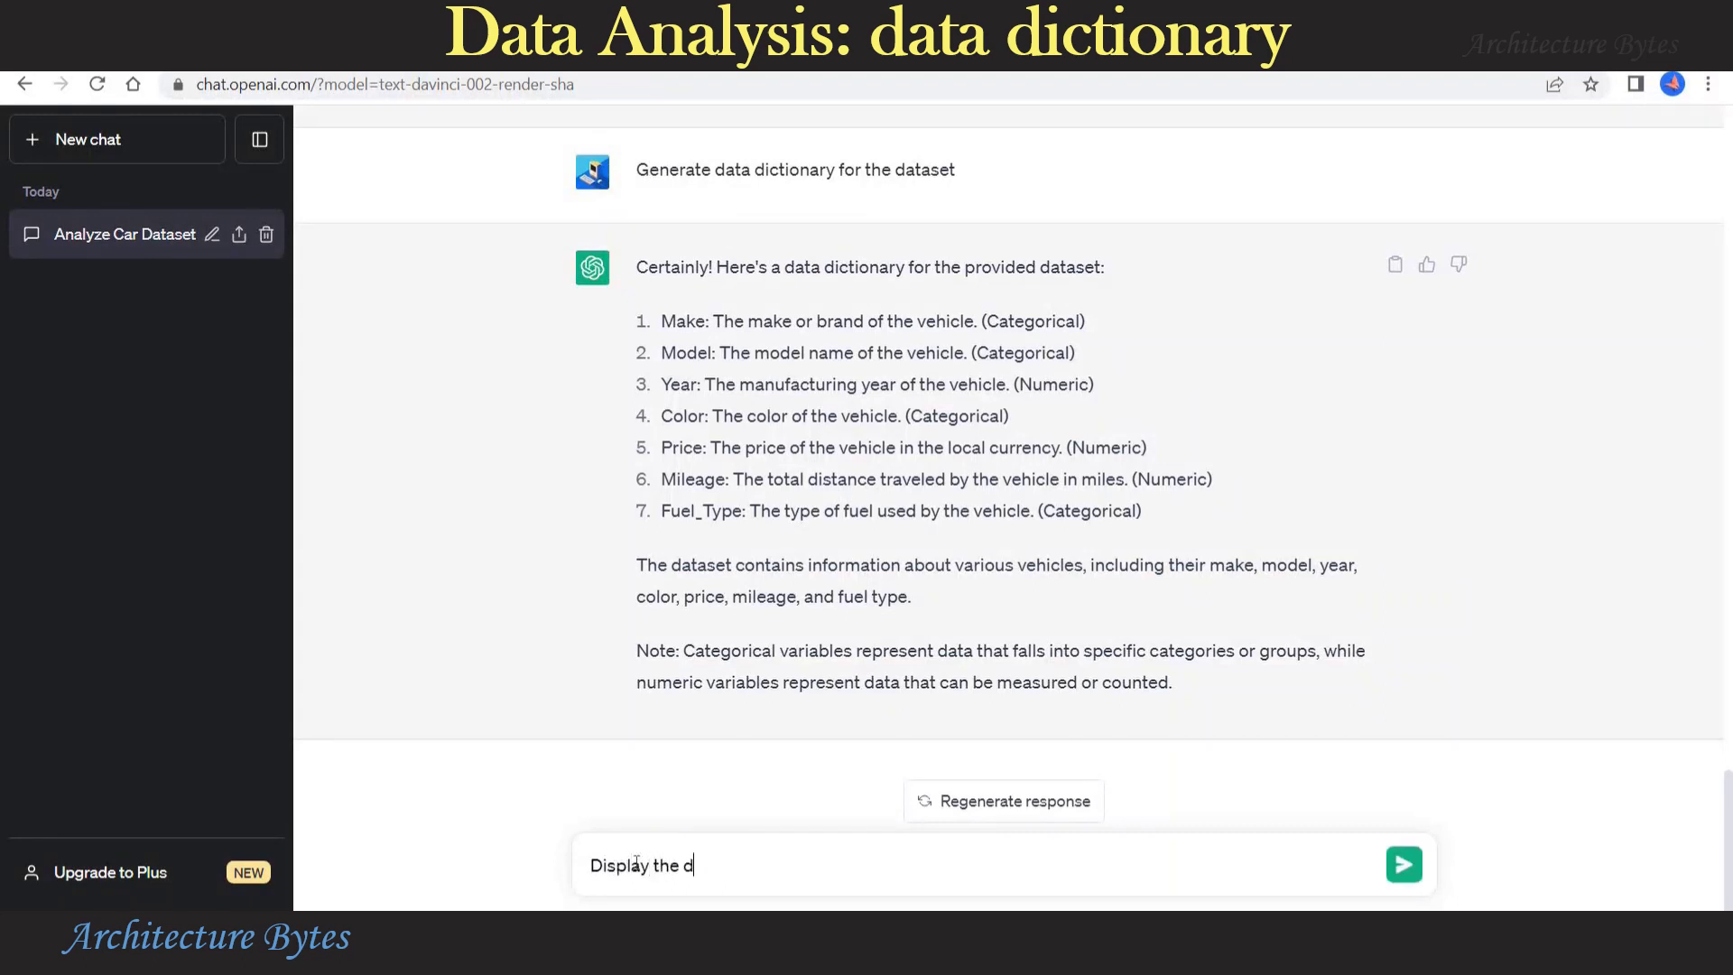
pyautogui.write('ata dictionary in tabl')
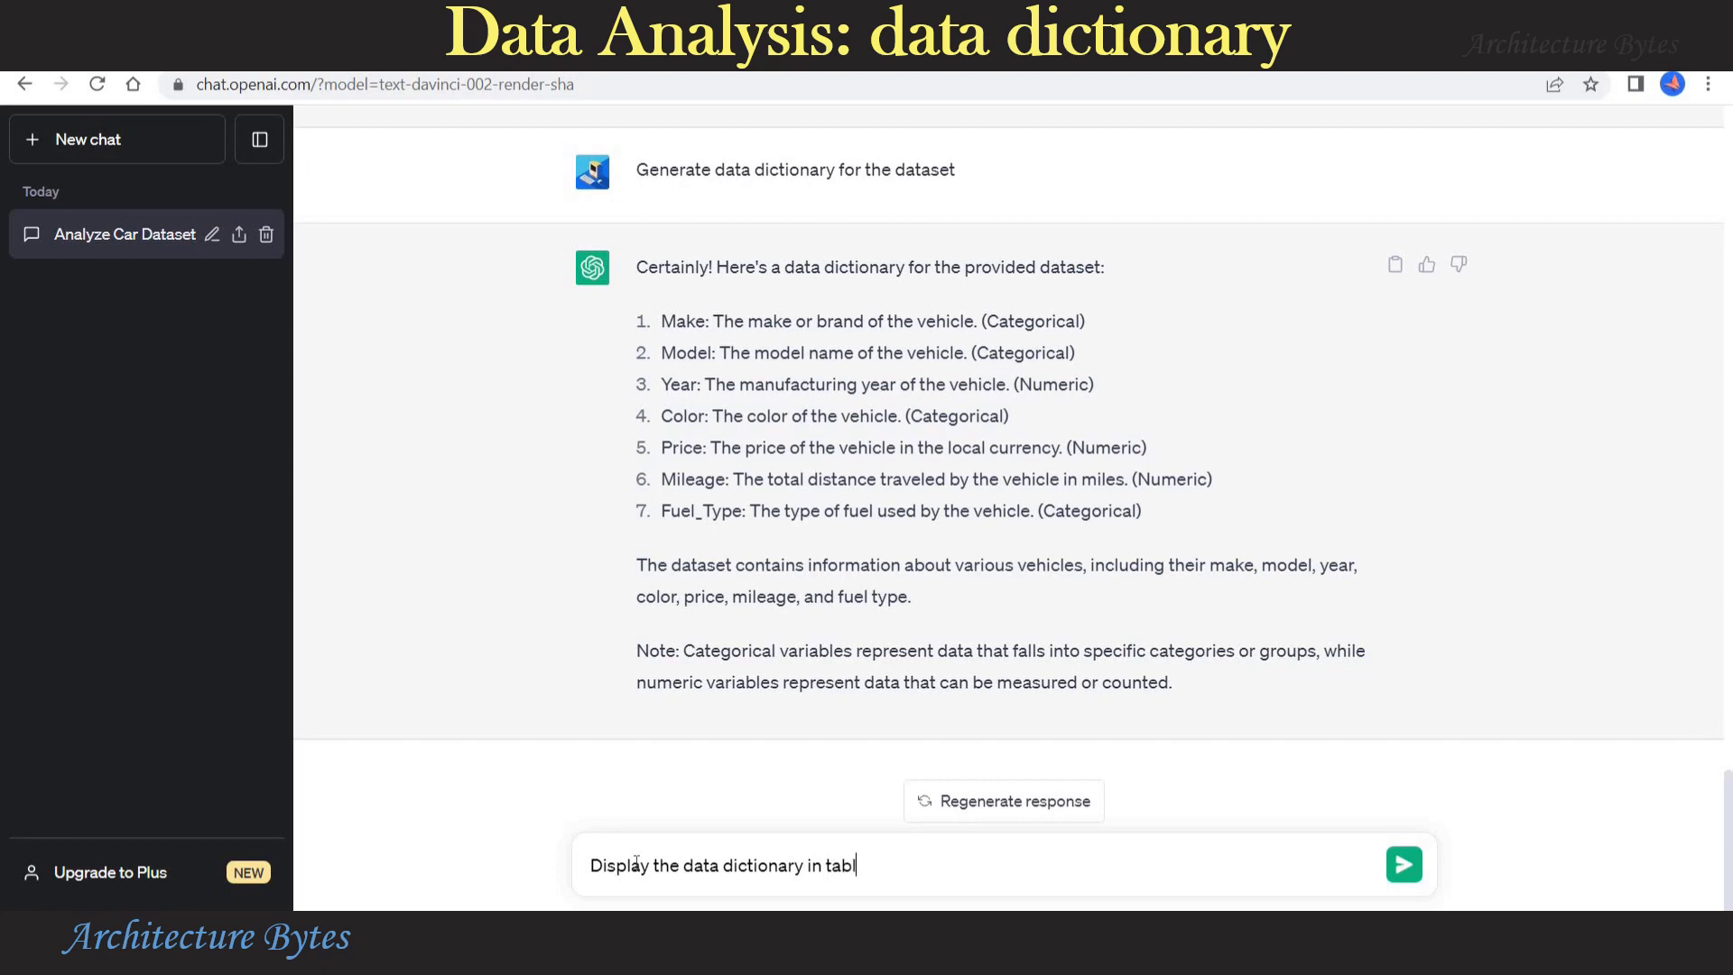
pyautogui.write('ular forma')
pyautogui.press('BackSpace')
pyautogui.press('Return')
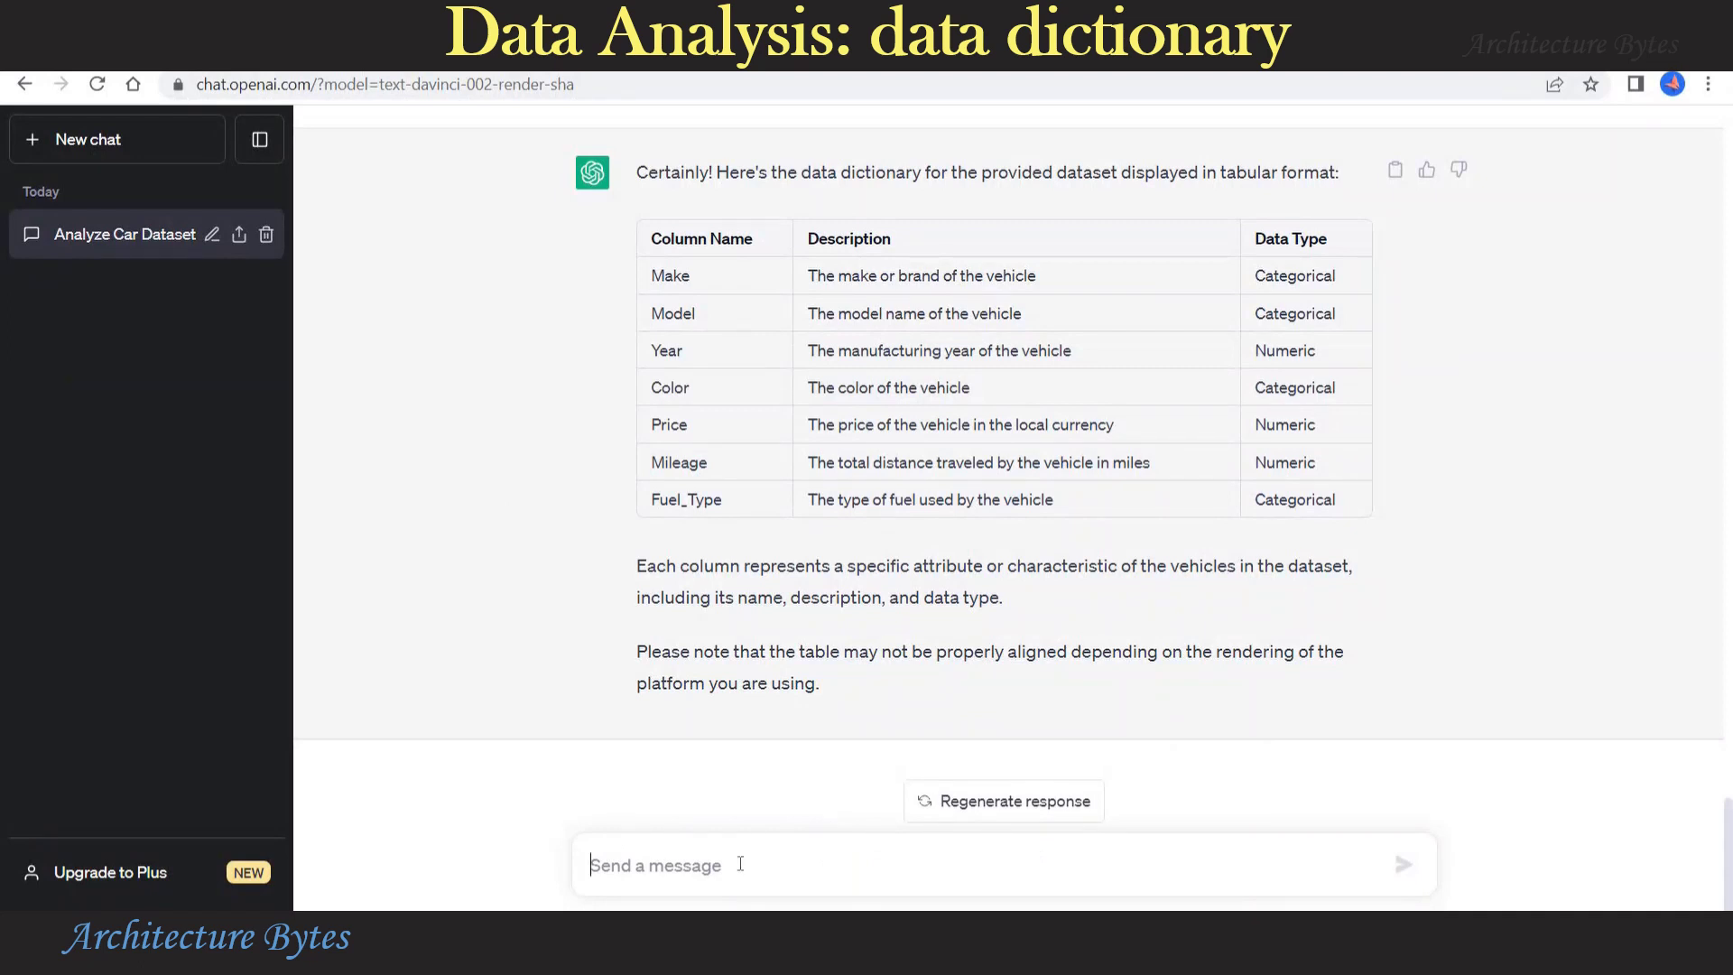
# Step: Ask ChatGPT 'Find some insights in the dataset' and read the seven insights
pyautogui.write('Find some ')
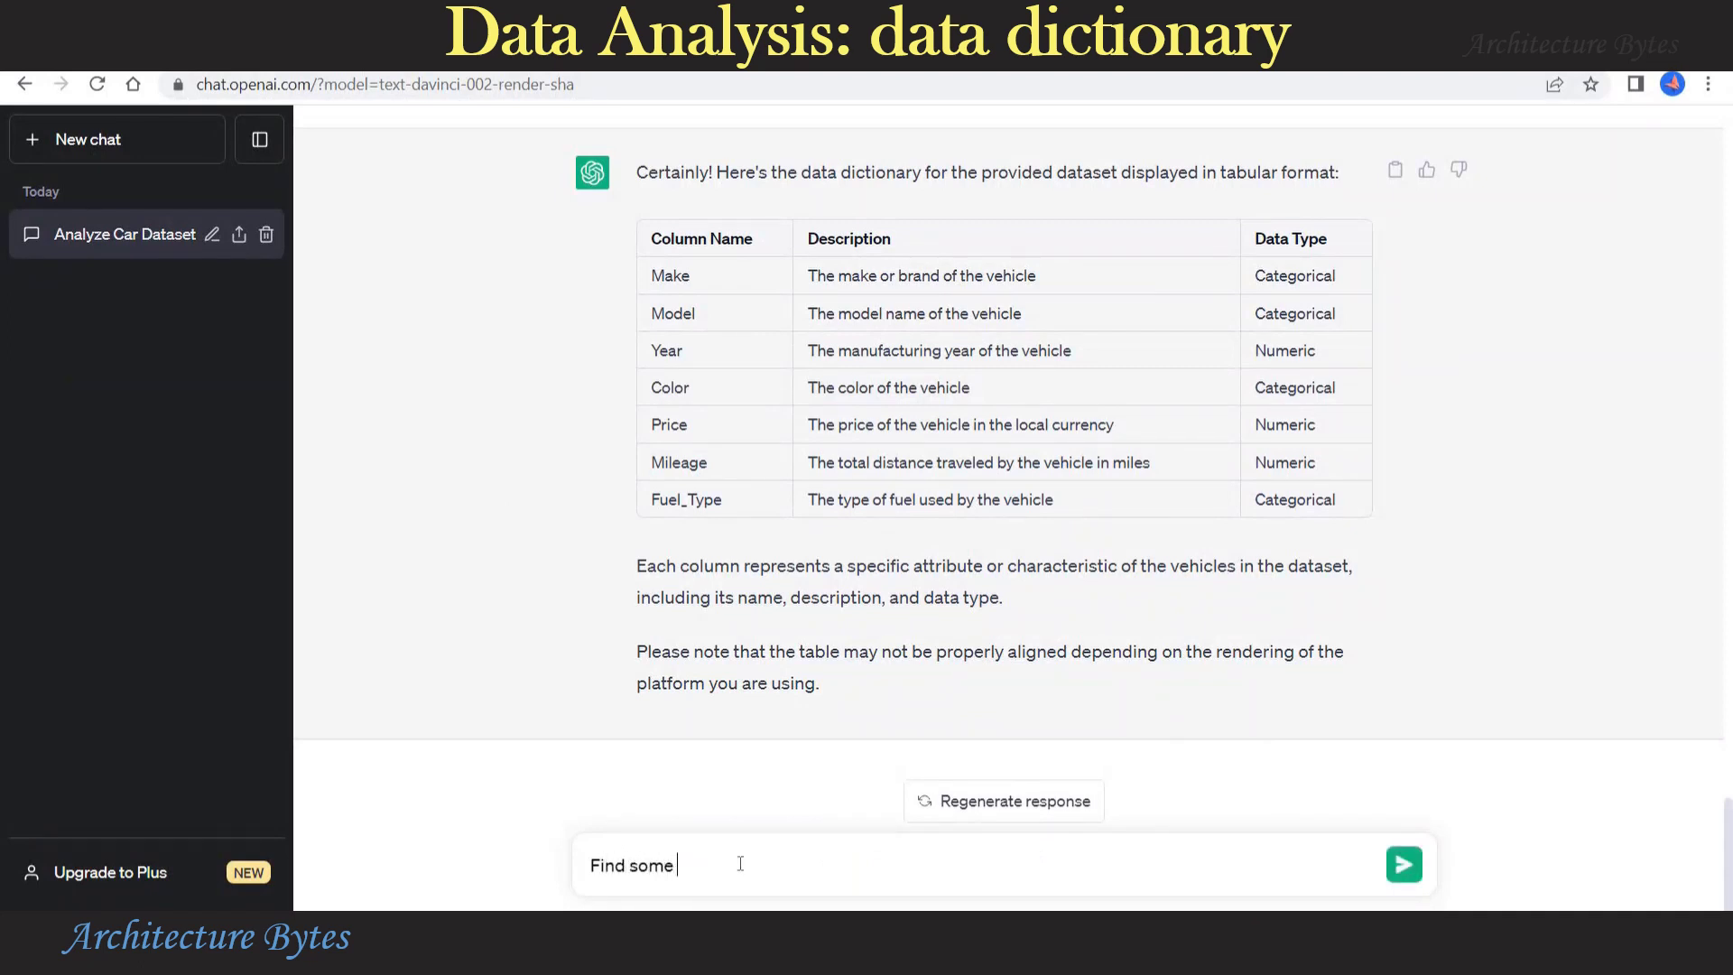
pyautogui.write('insights in the dataset')
pyautogui.press('Return')
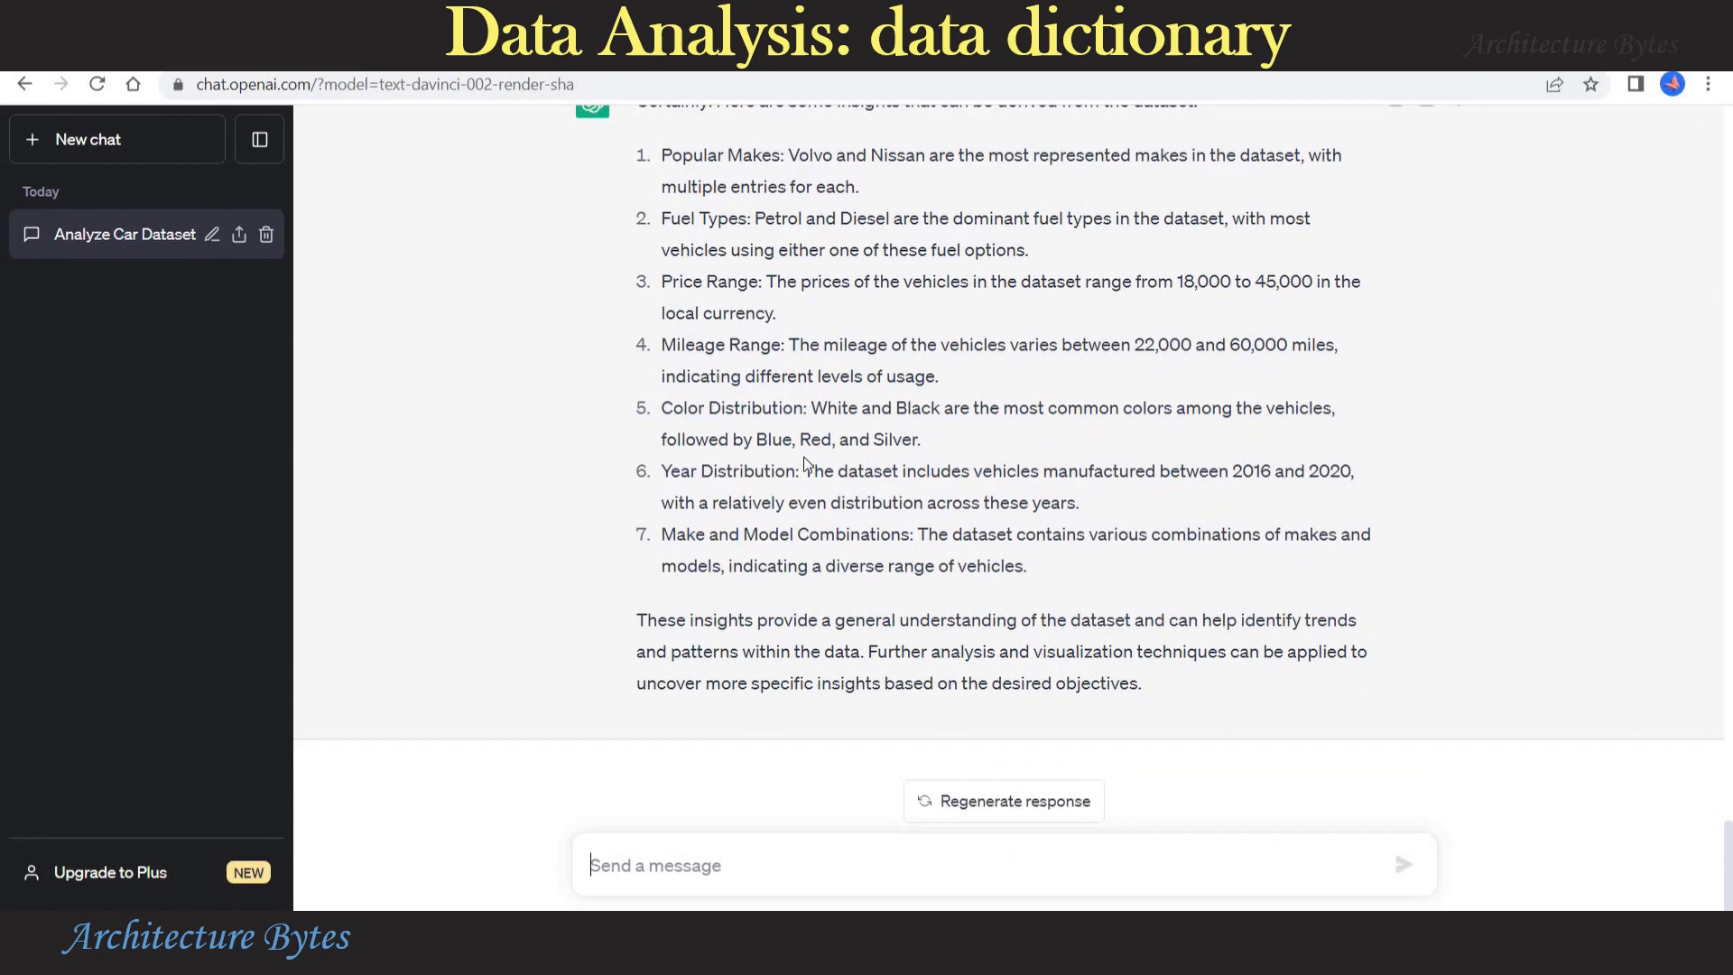
pyautogui.scroll(3, 1007, 481)
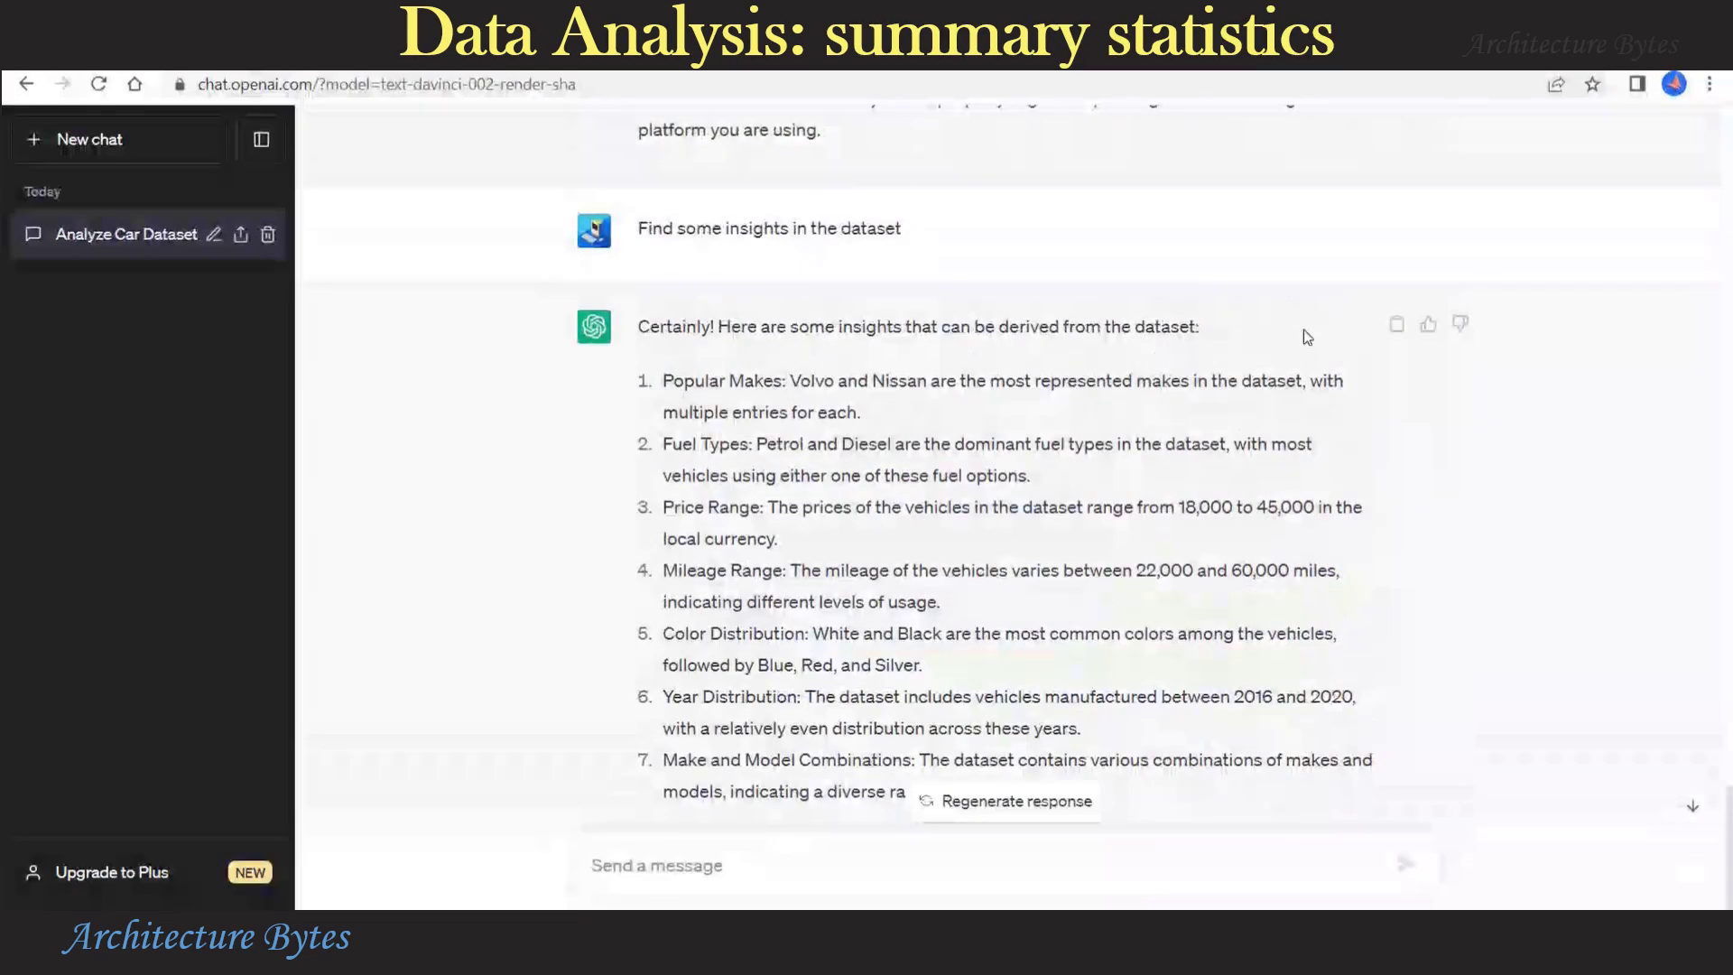
pyautogui.scroll(-3, 842, 541)
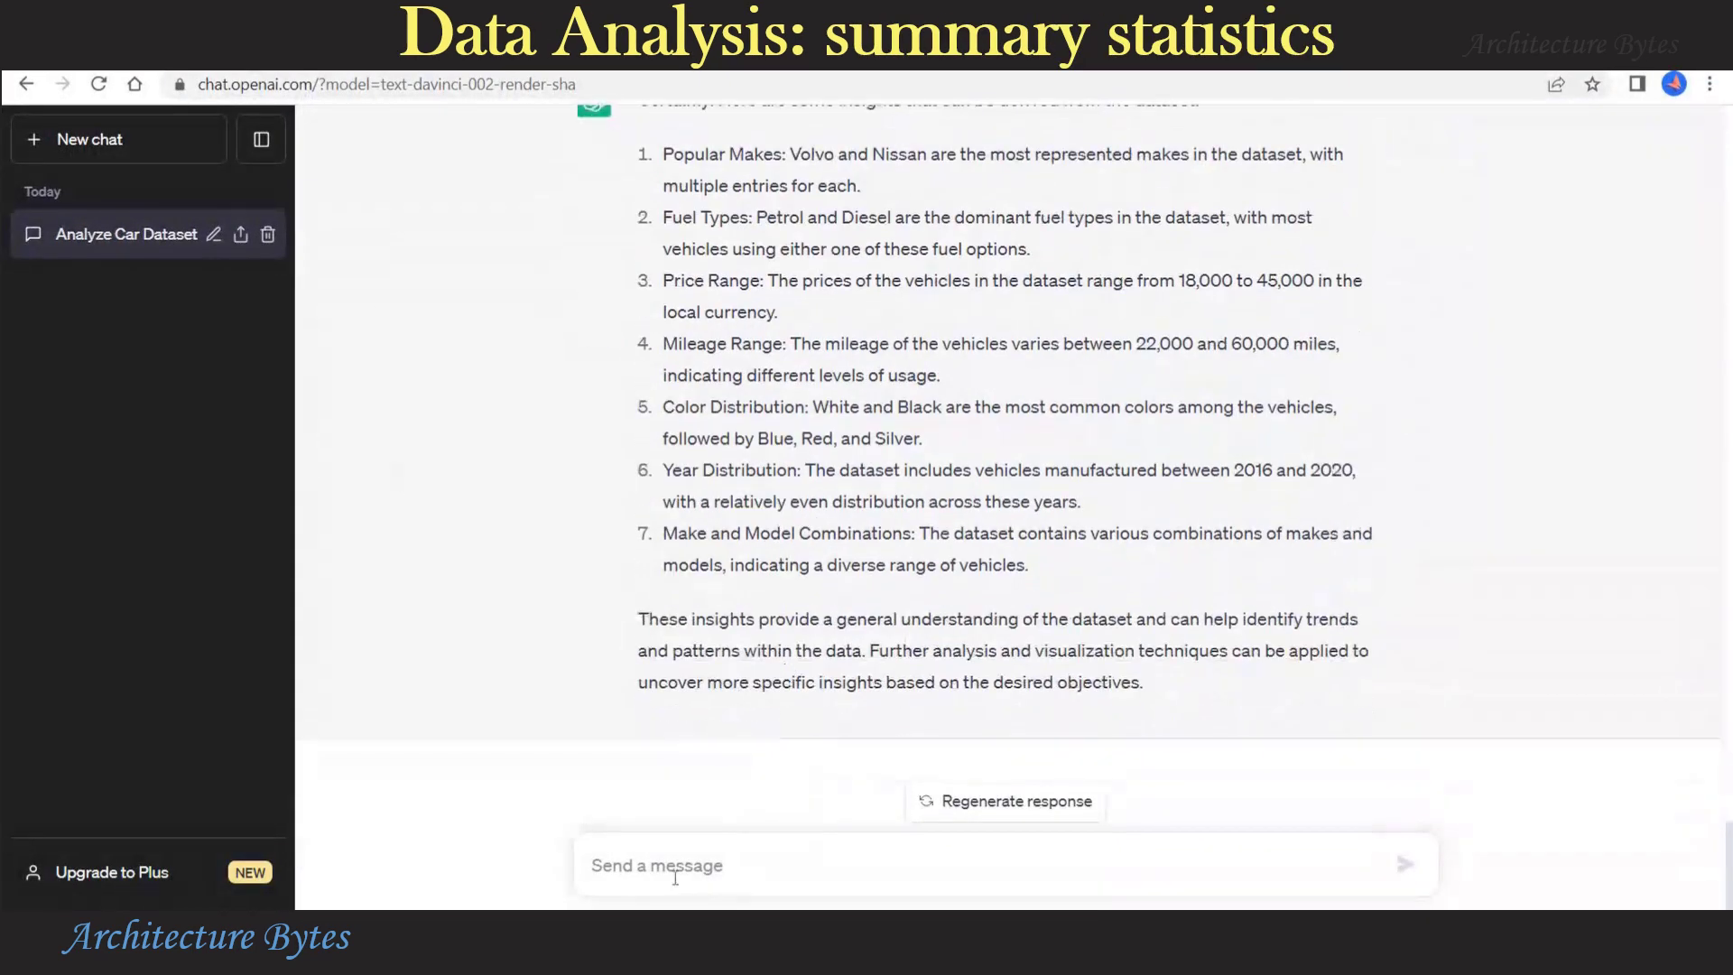
# Step: Ask ChatGPT 'Create summary statistics for the dataset' and review the Price and Mileage statistics
pyautogui.write('H')
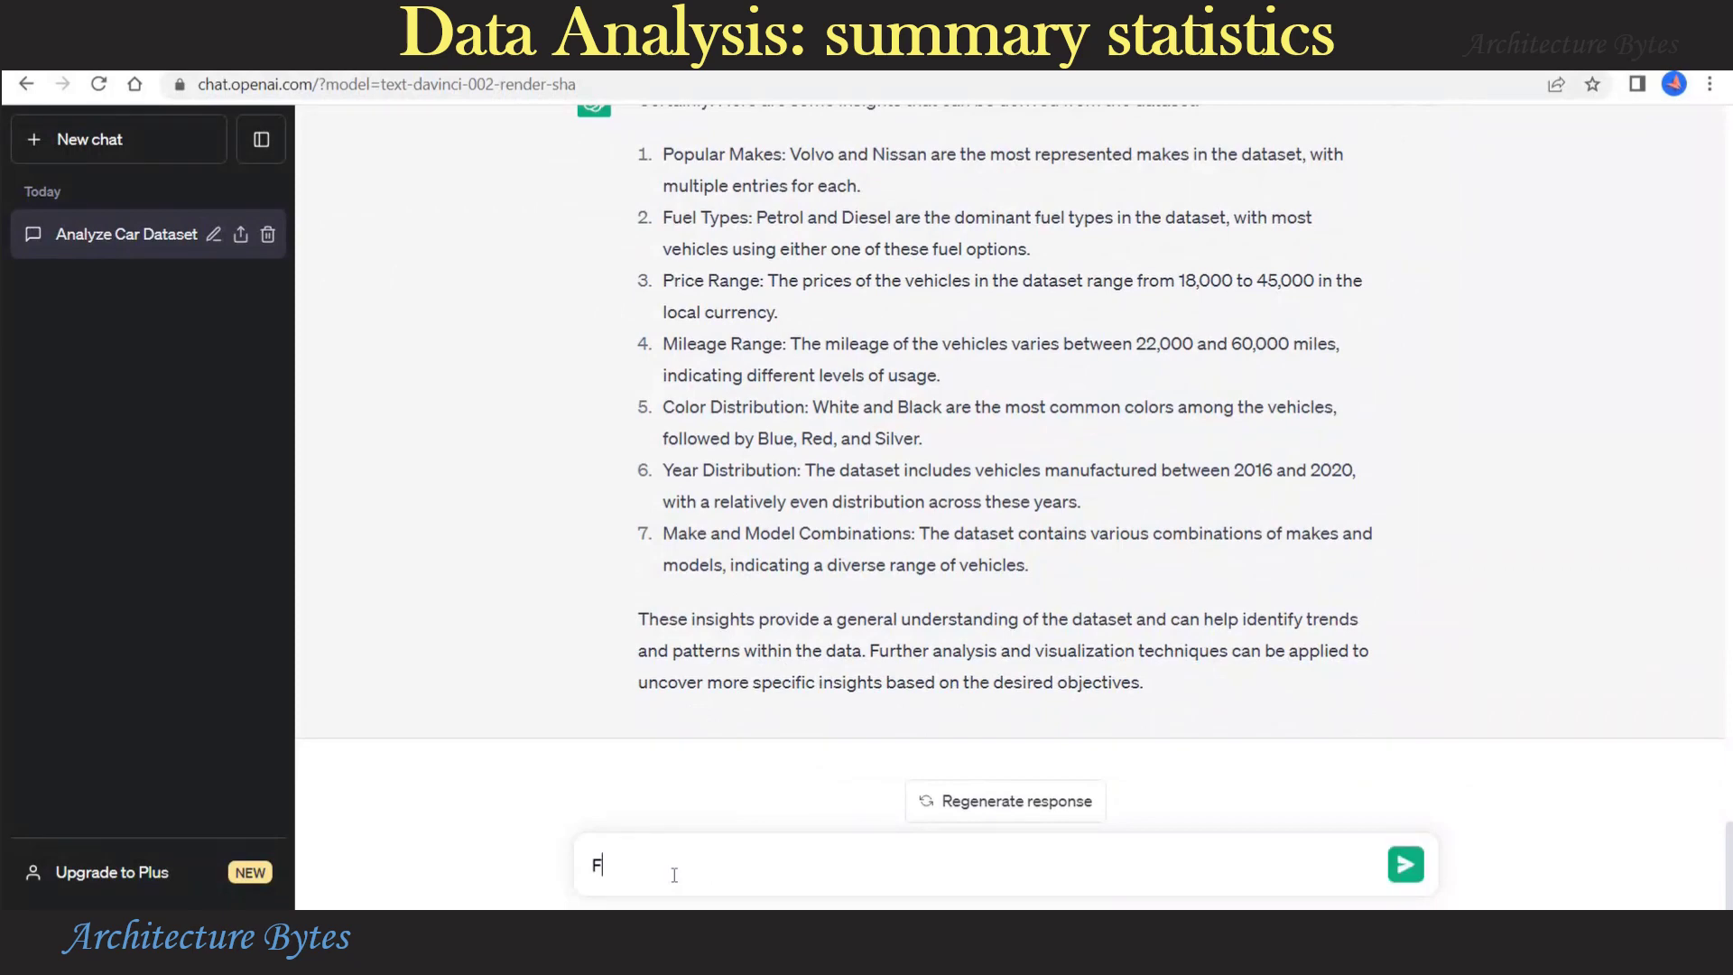
pyautogui.press('BackSpace')
pyautogui.write('Create su')
pyautogui.write('mmary statistics for the dataset')
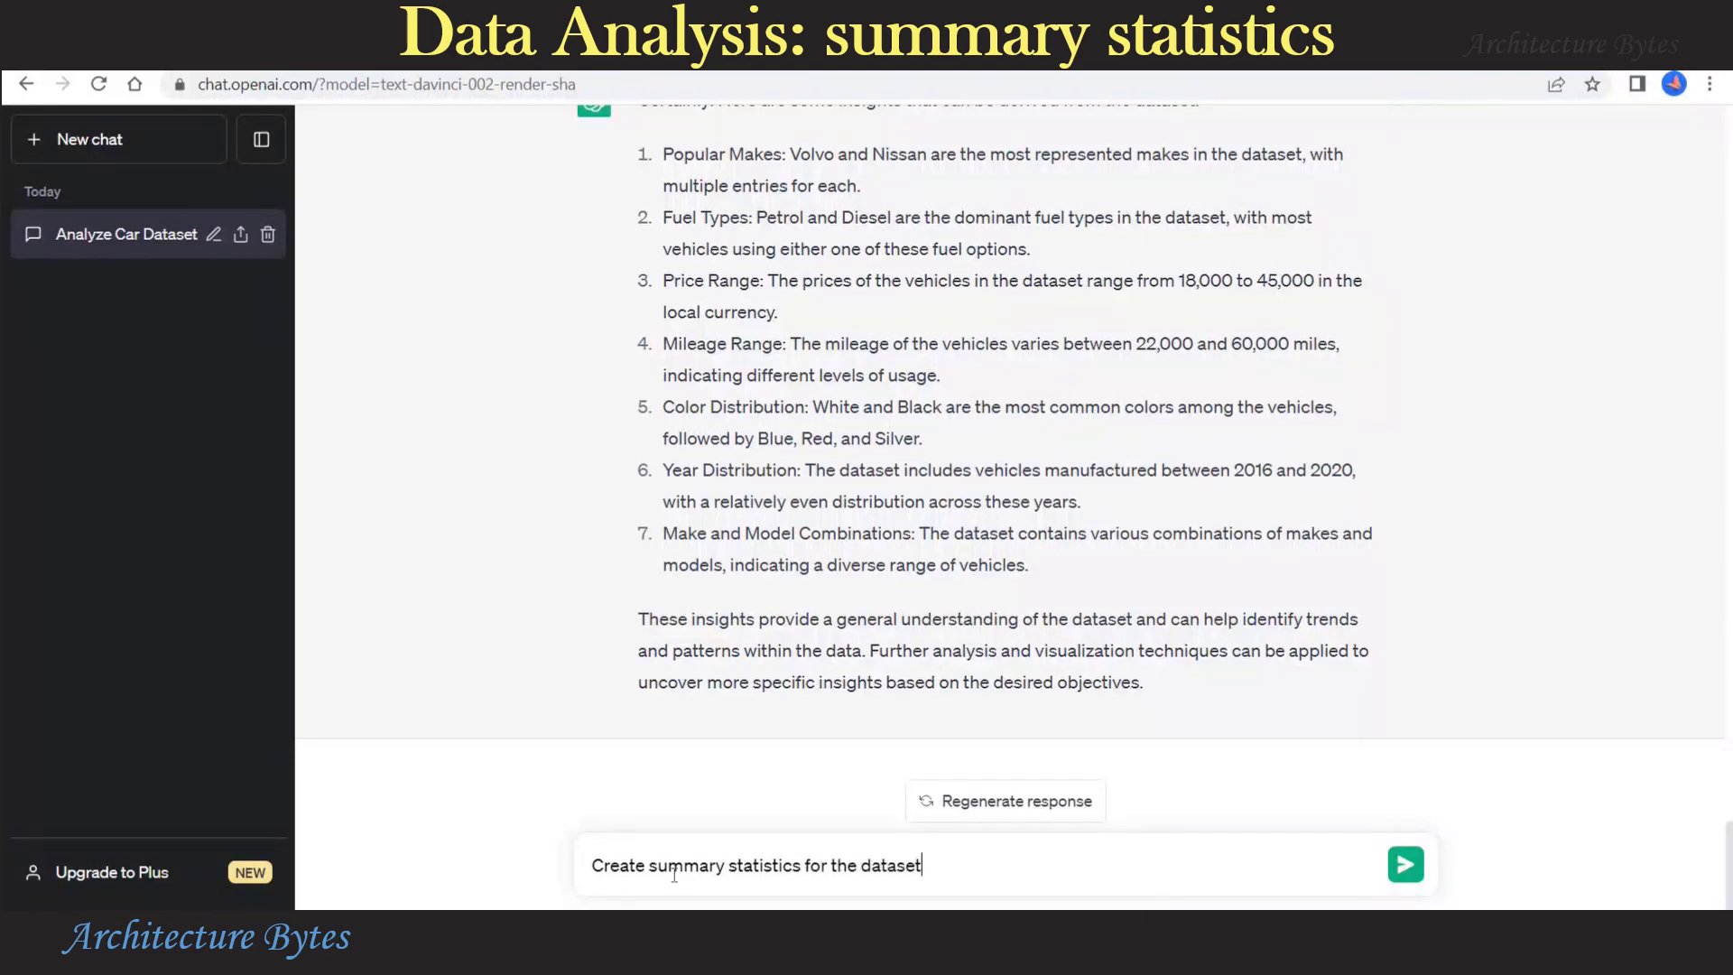
pyautogui.press('Return')
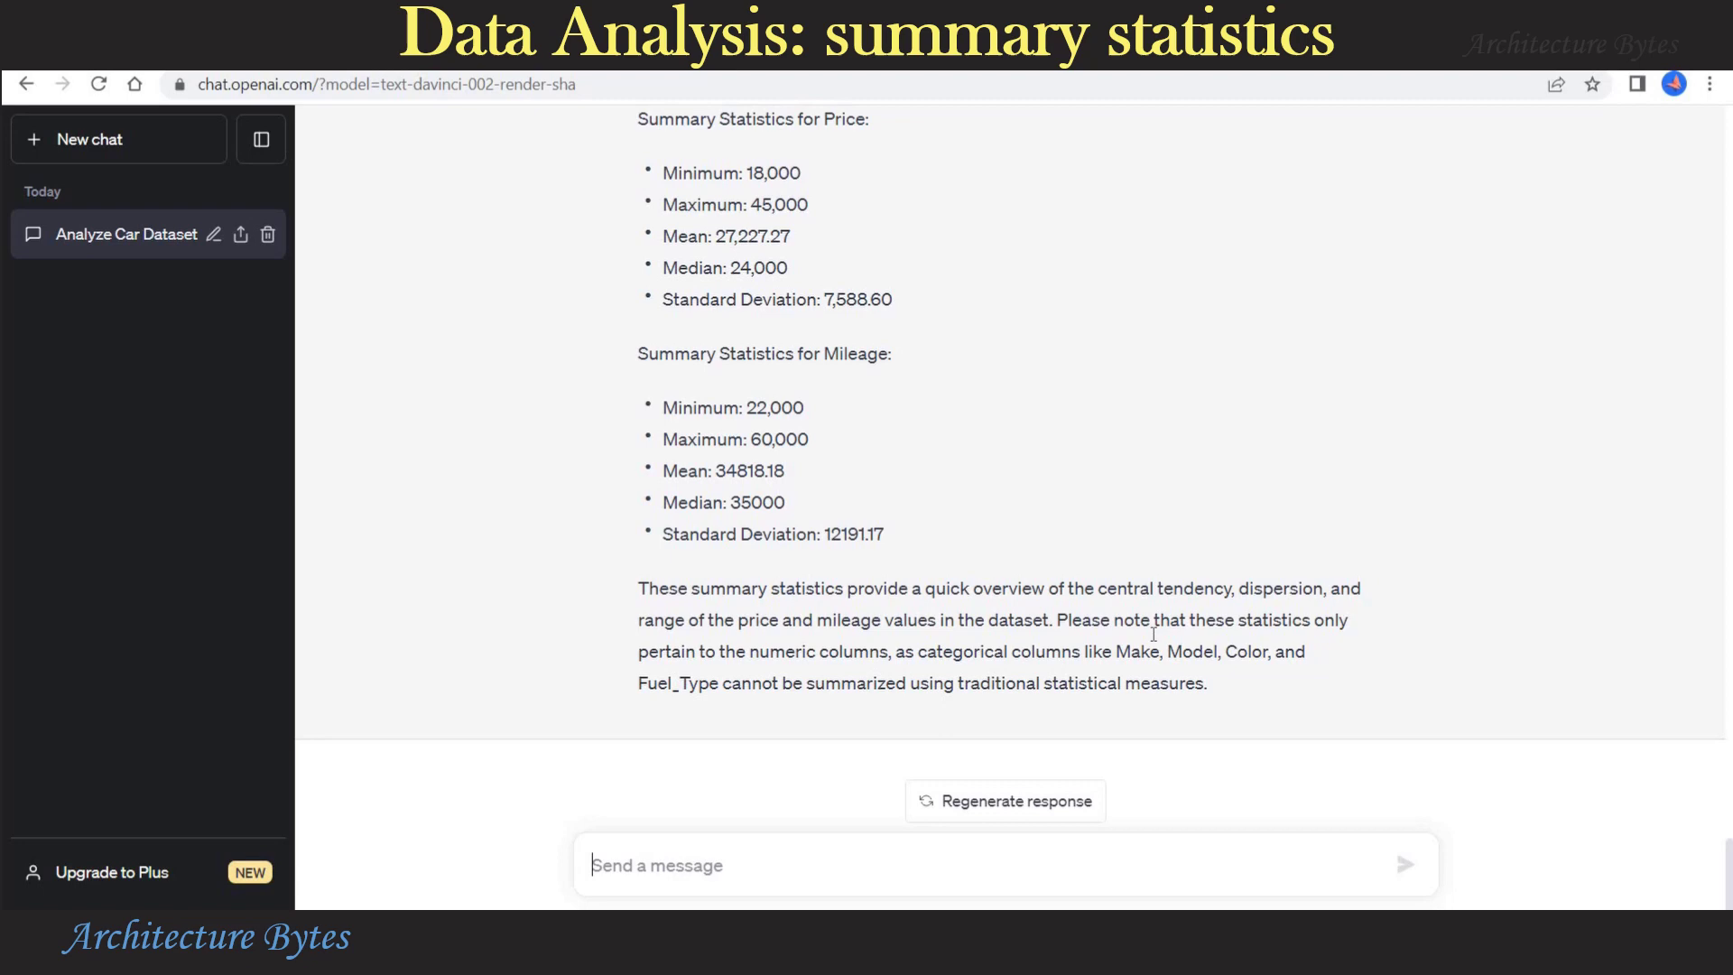
pyautogui.scroll(3, 1151, 634)
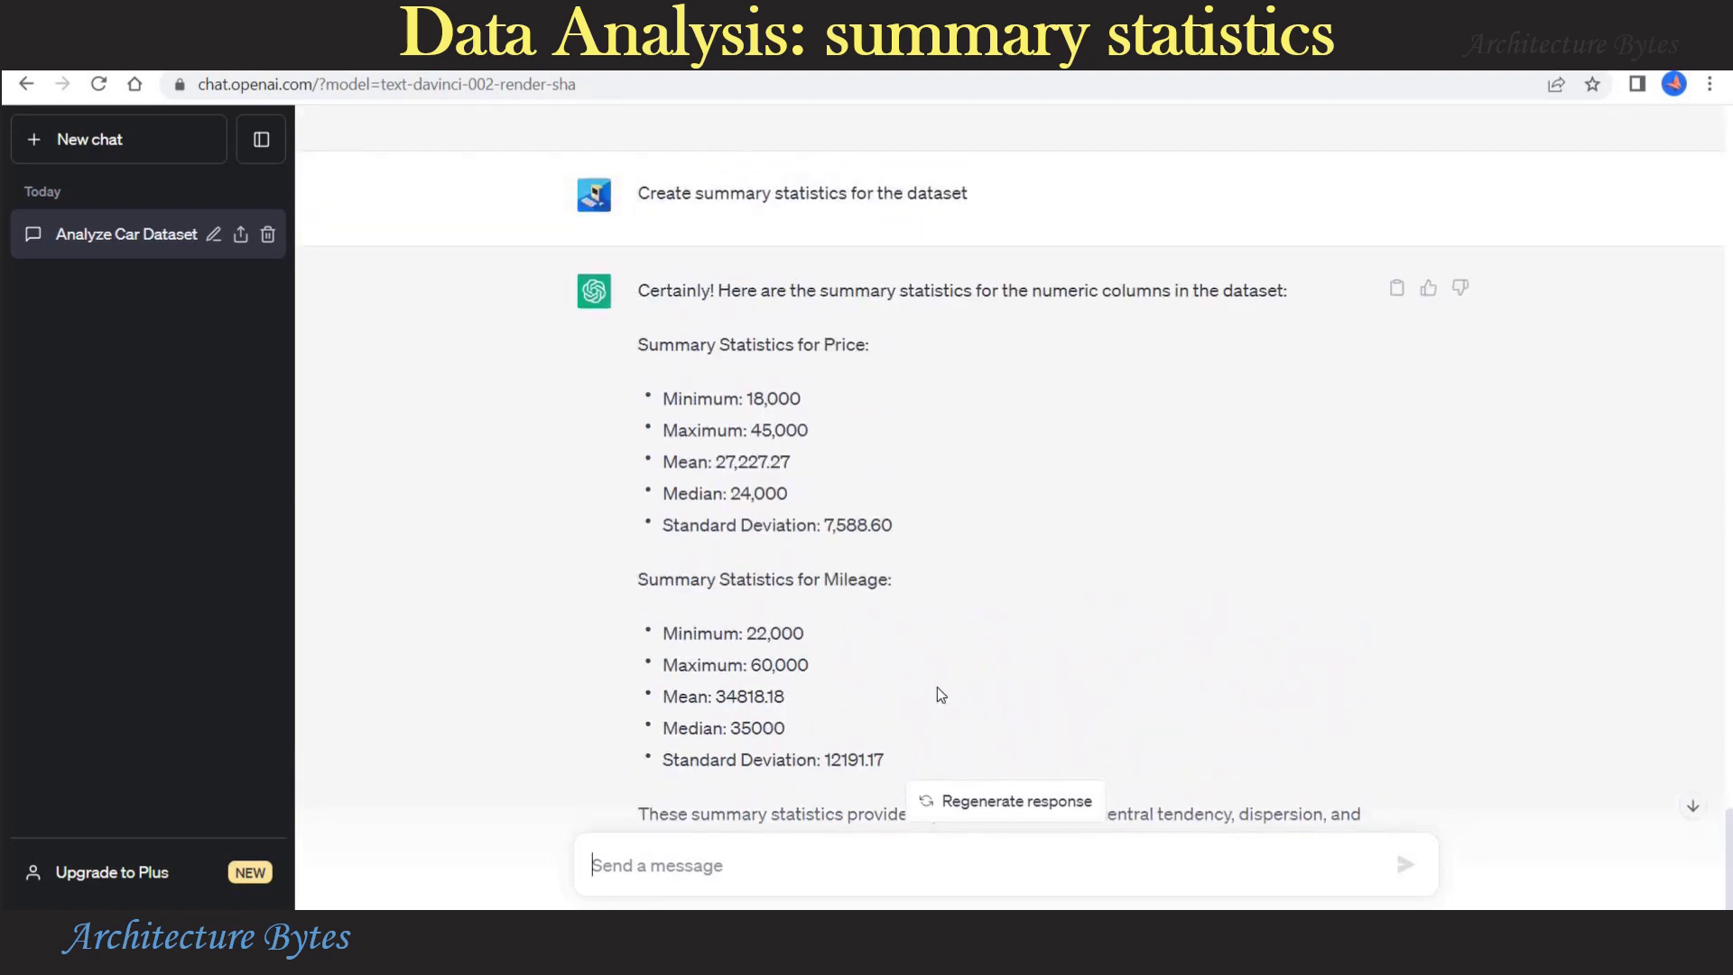
pyautogui.scroll(-3, 937, 686)
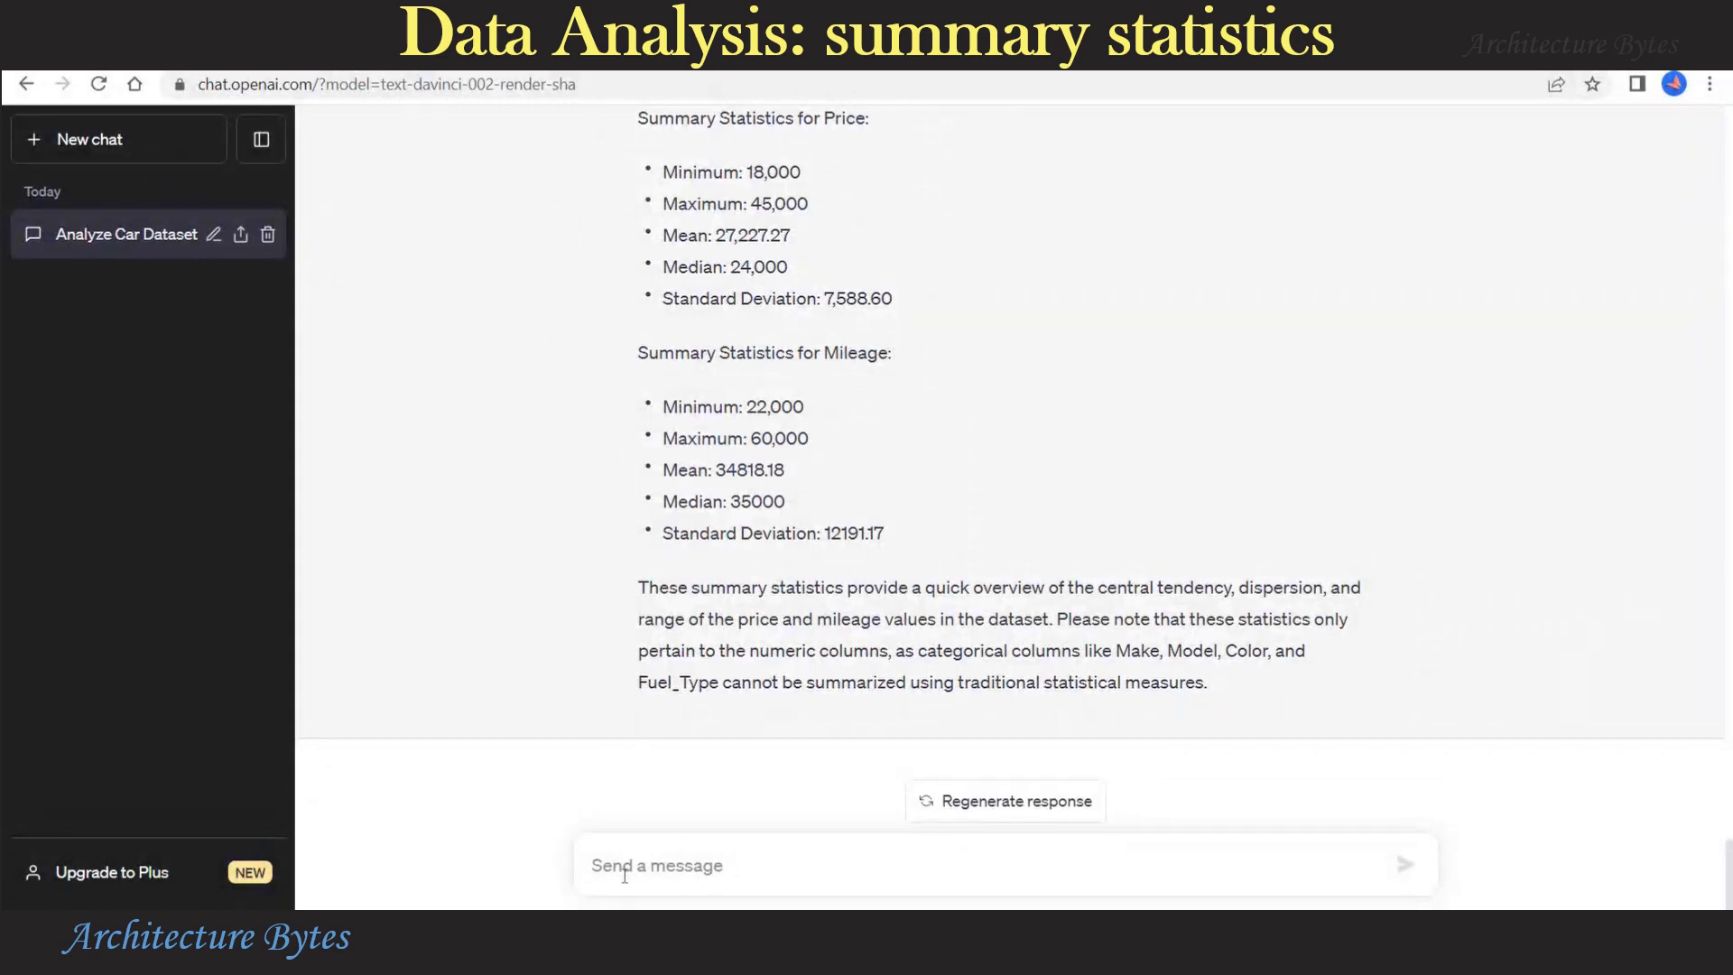
# Step: Ask ChatGPT 'How does the price change with year in the dataset?' and read the average-price table
pyautogui.write('How ')
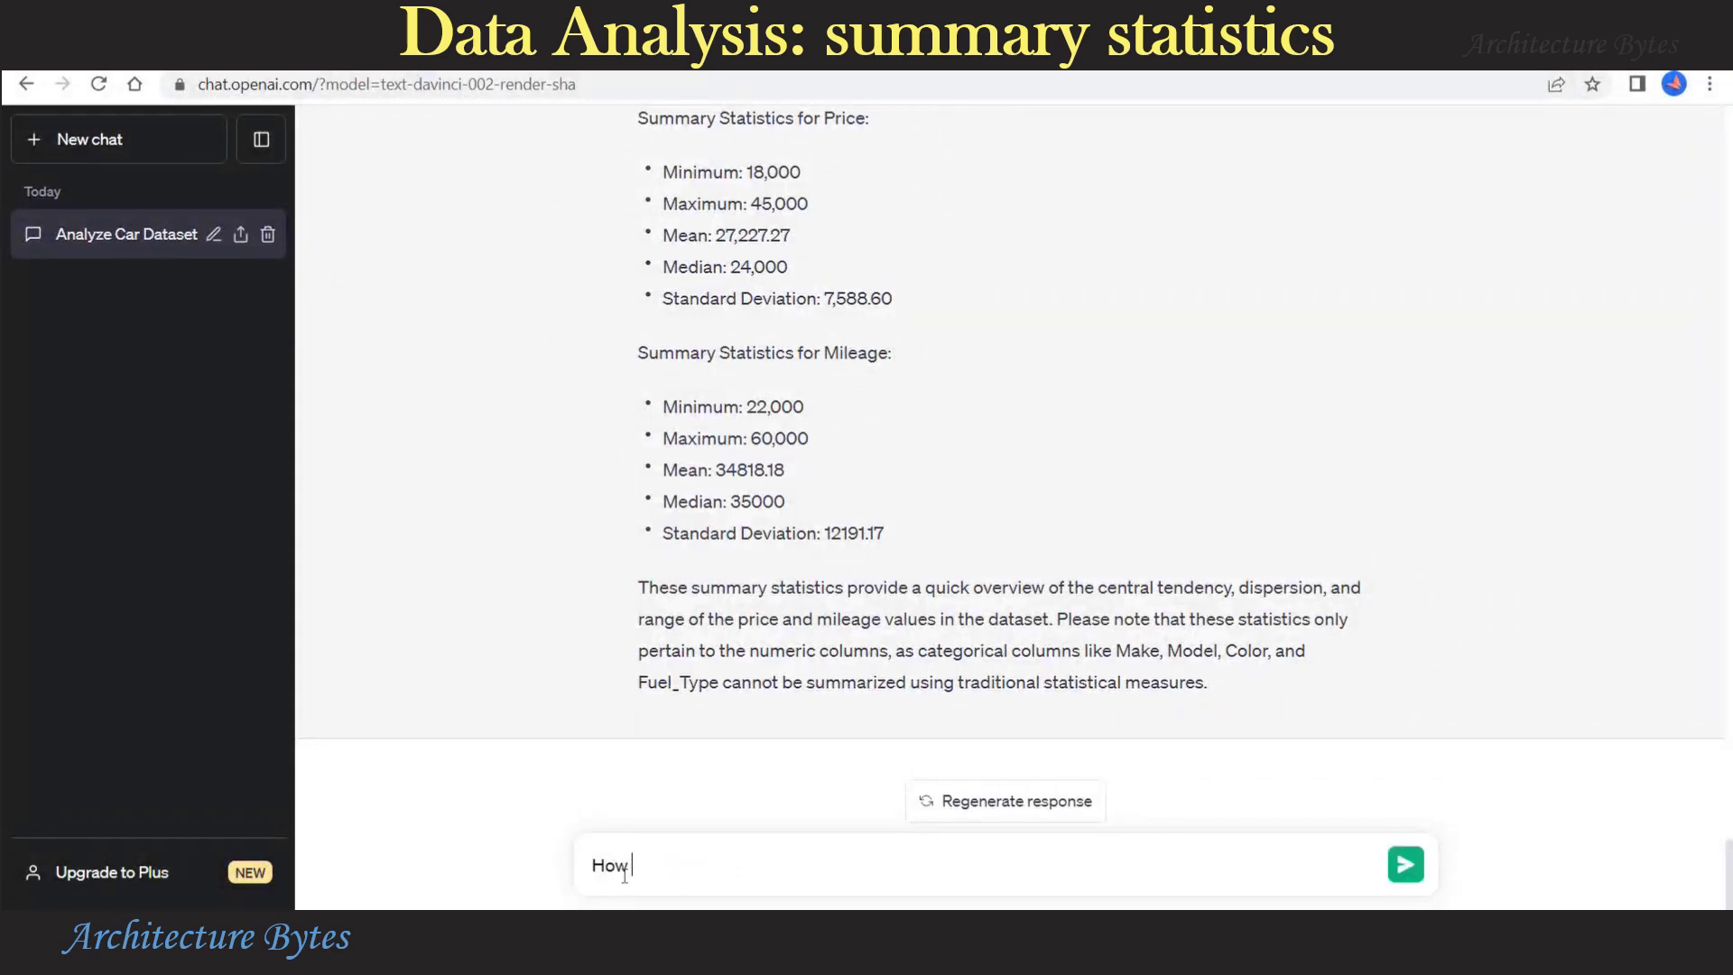
pyautogui.write('does the price change with year ')
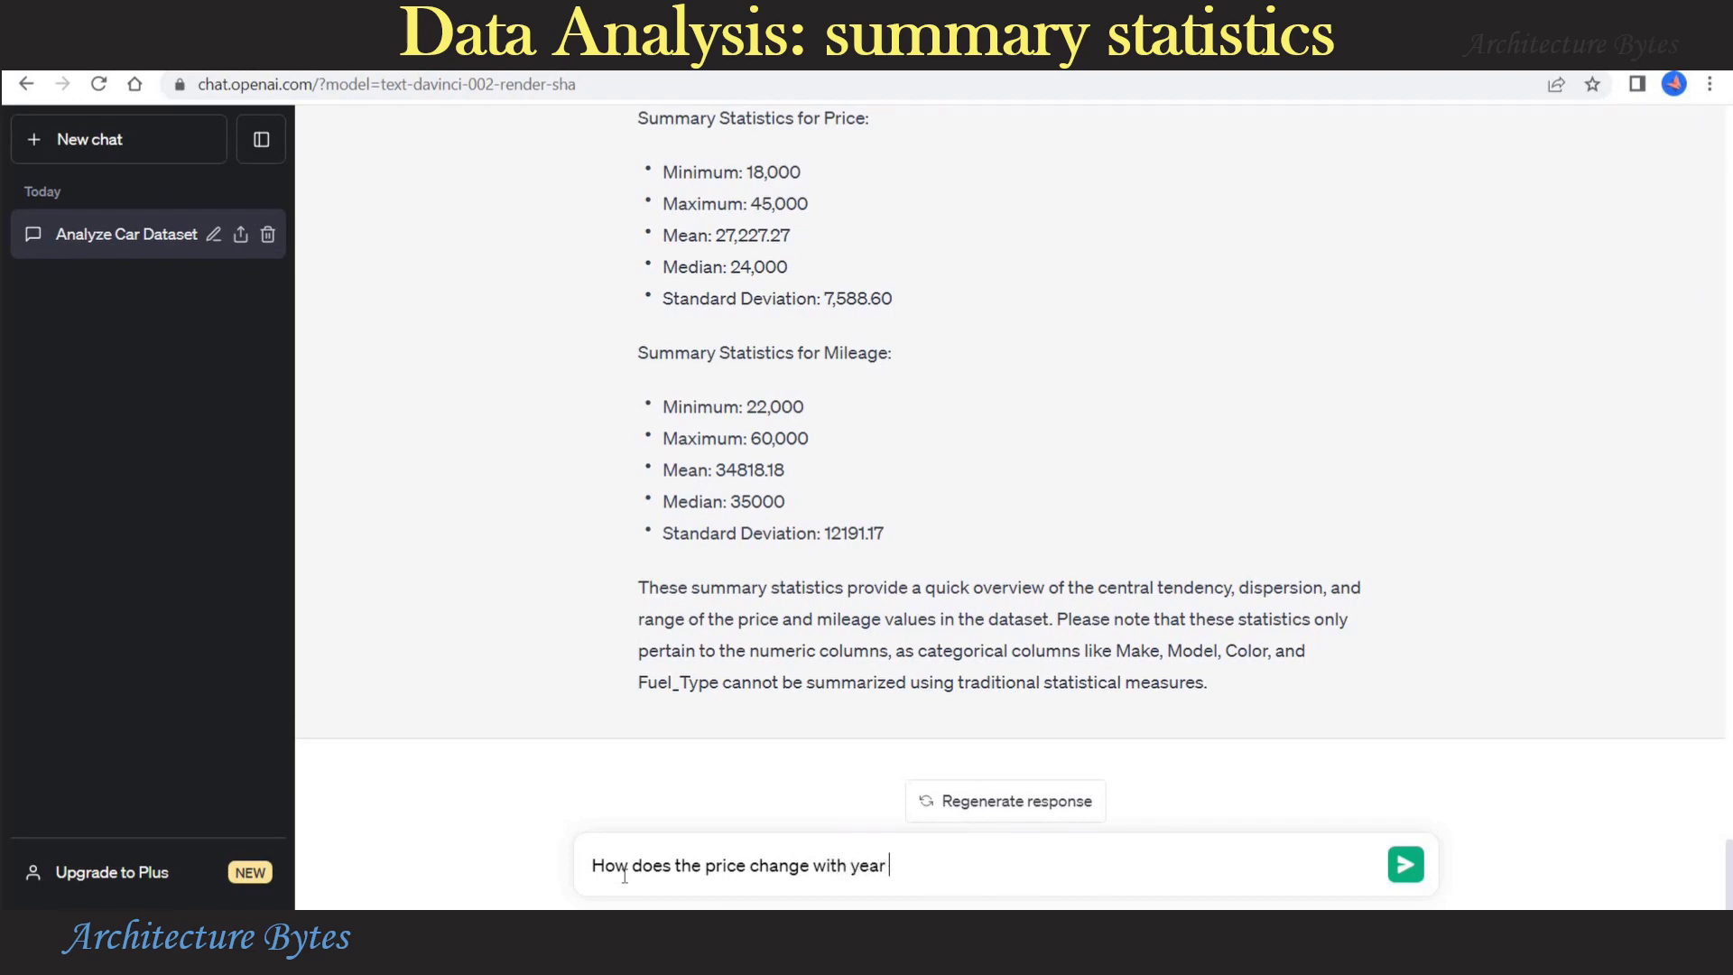
pyautogui.write('in the dataset?')
pyautogui.press('Return')
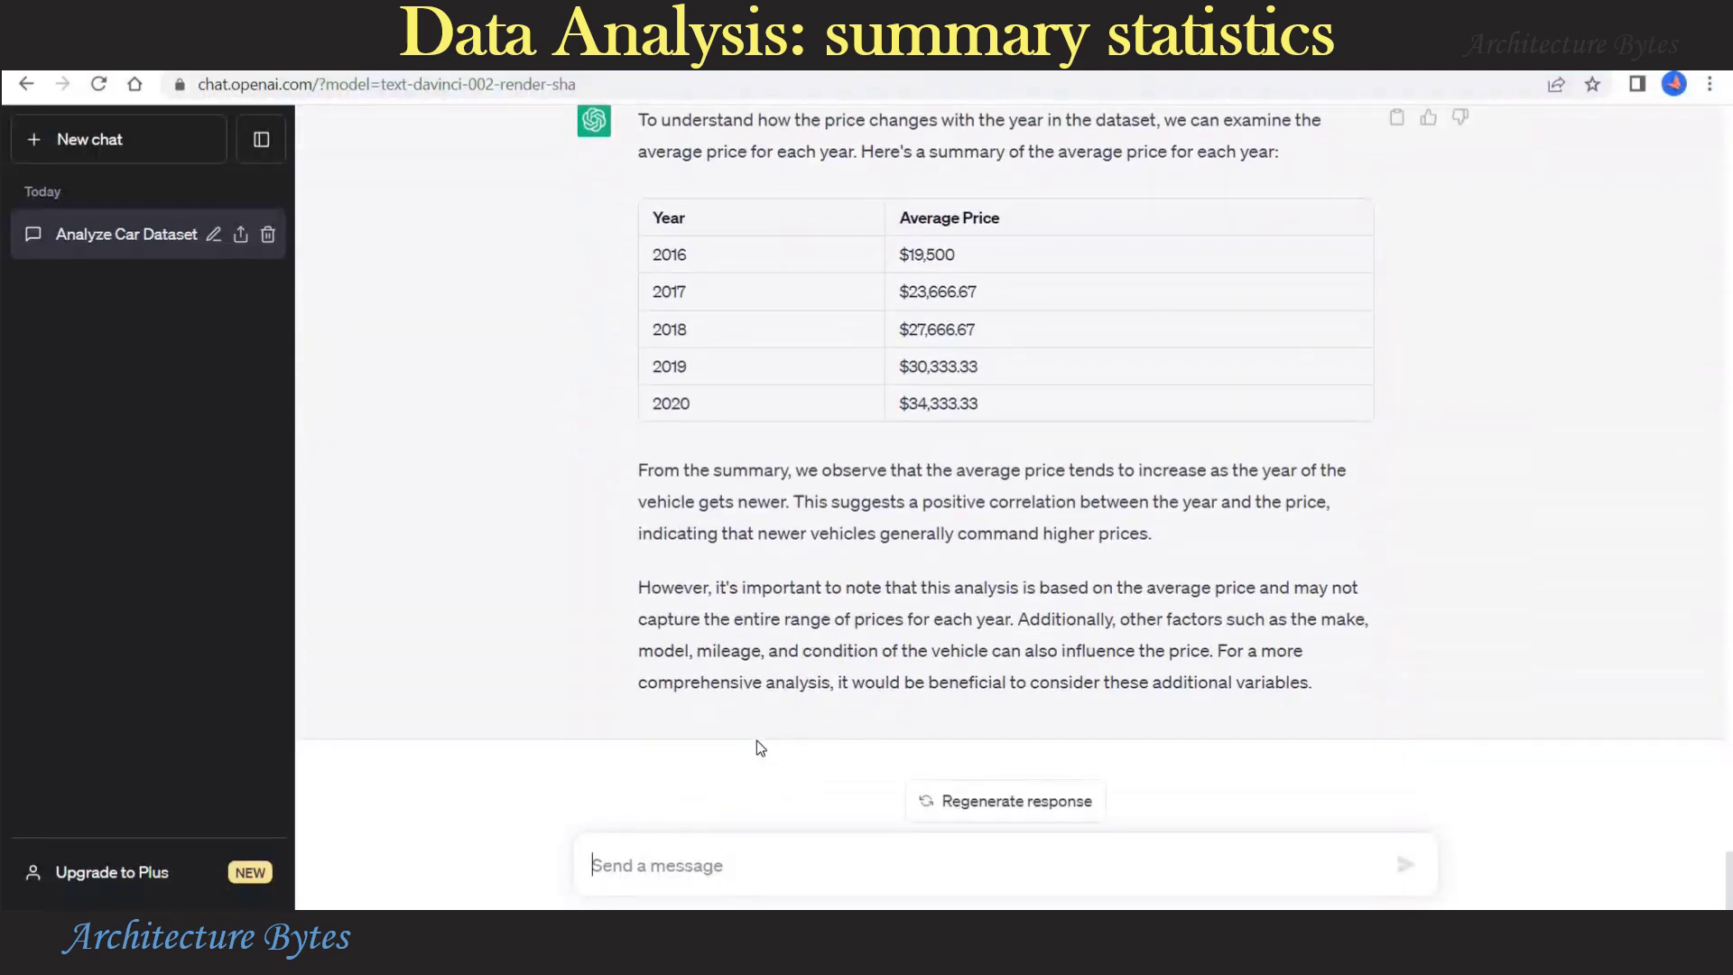
pyautogui.scroll(2, 776, 632)
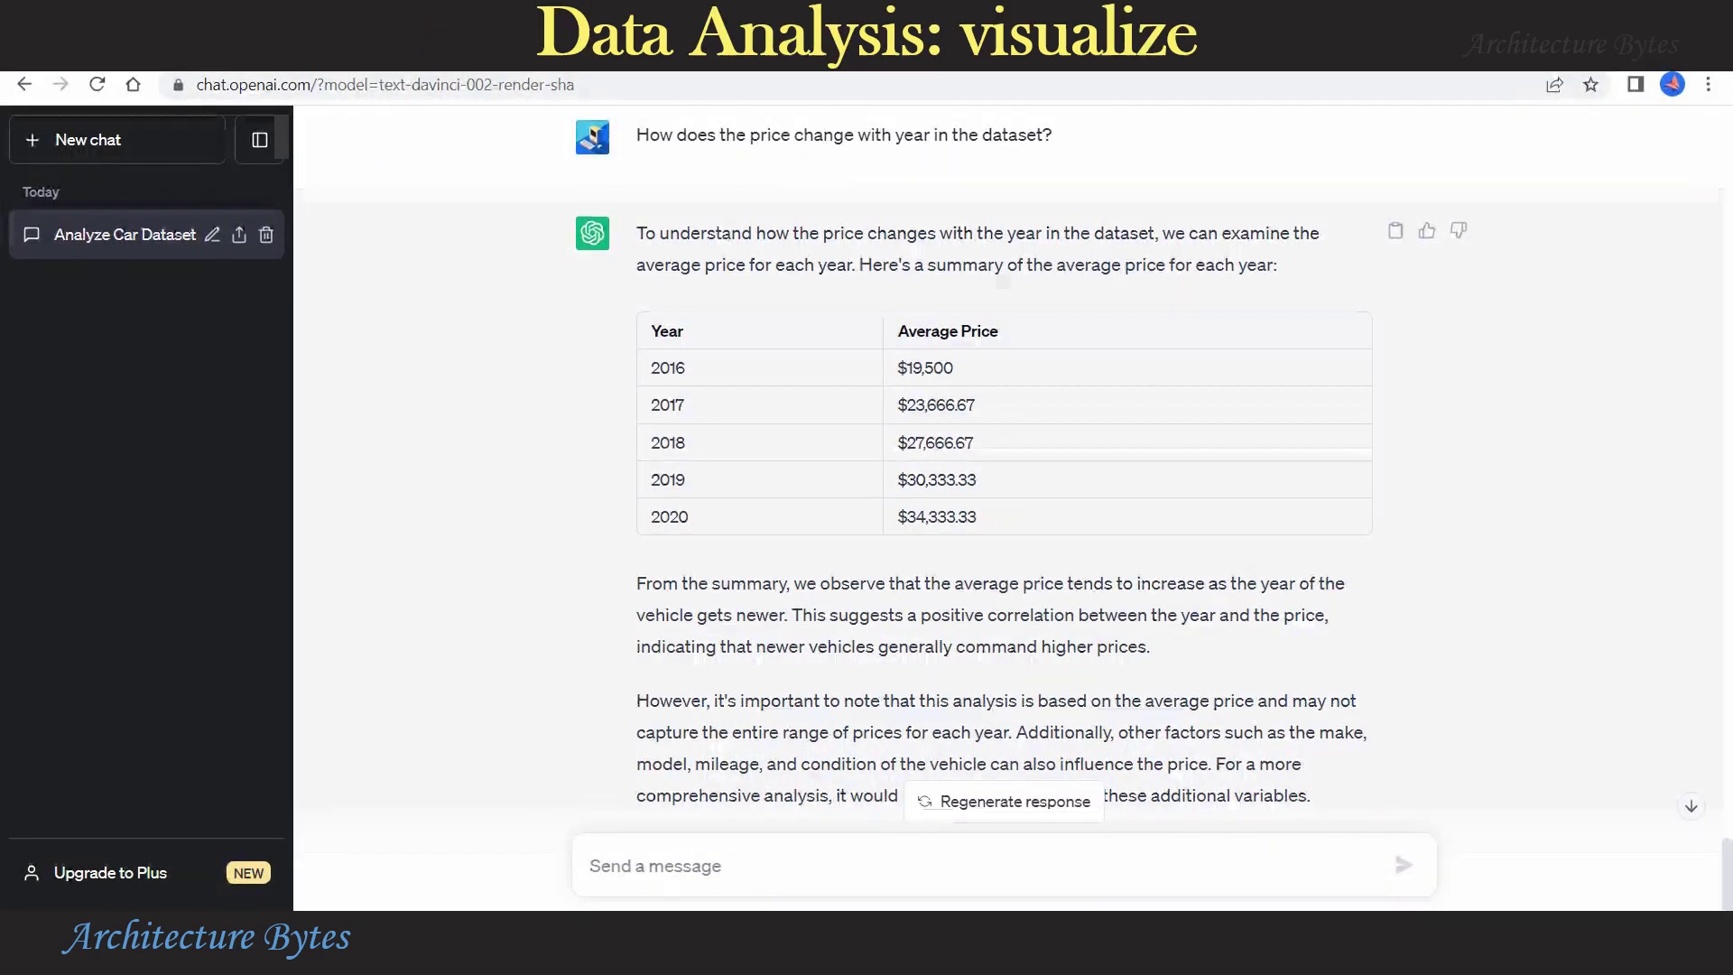
# Step: Request Python code for a year-by-average-price graph, assuming the data is in file 'Auto'
pyautogui.click(749, 865)
pyautogui.write('Generat')
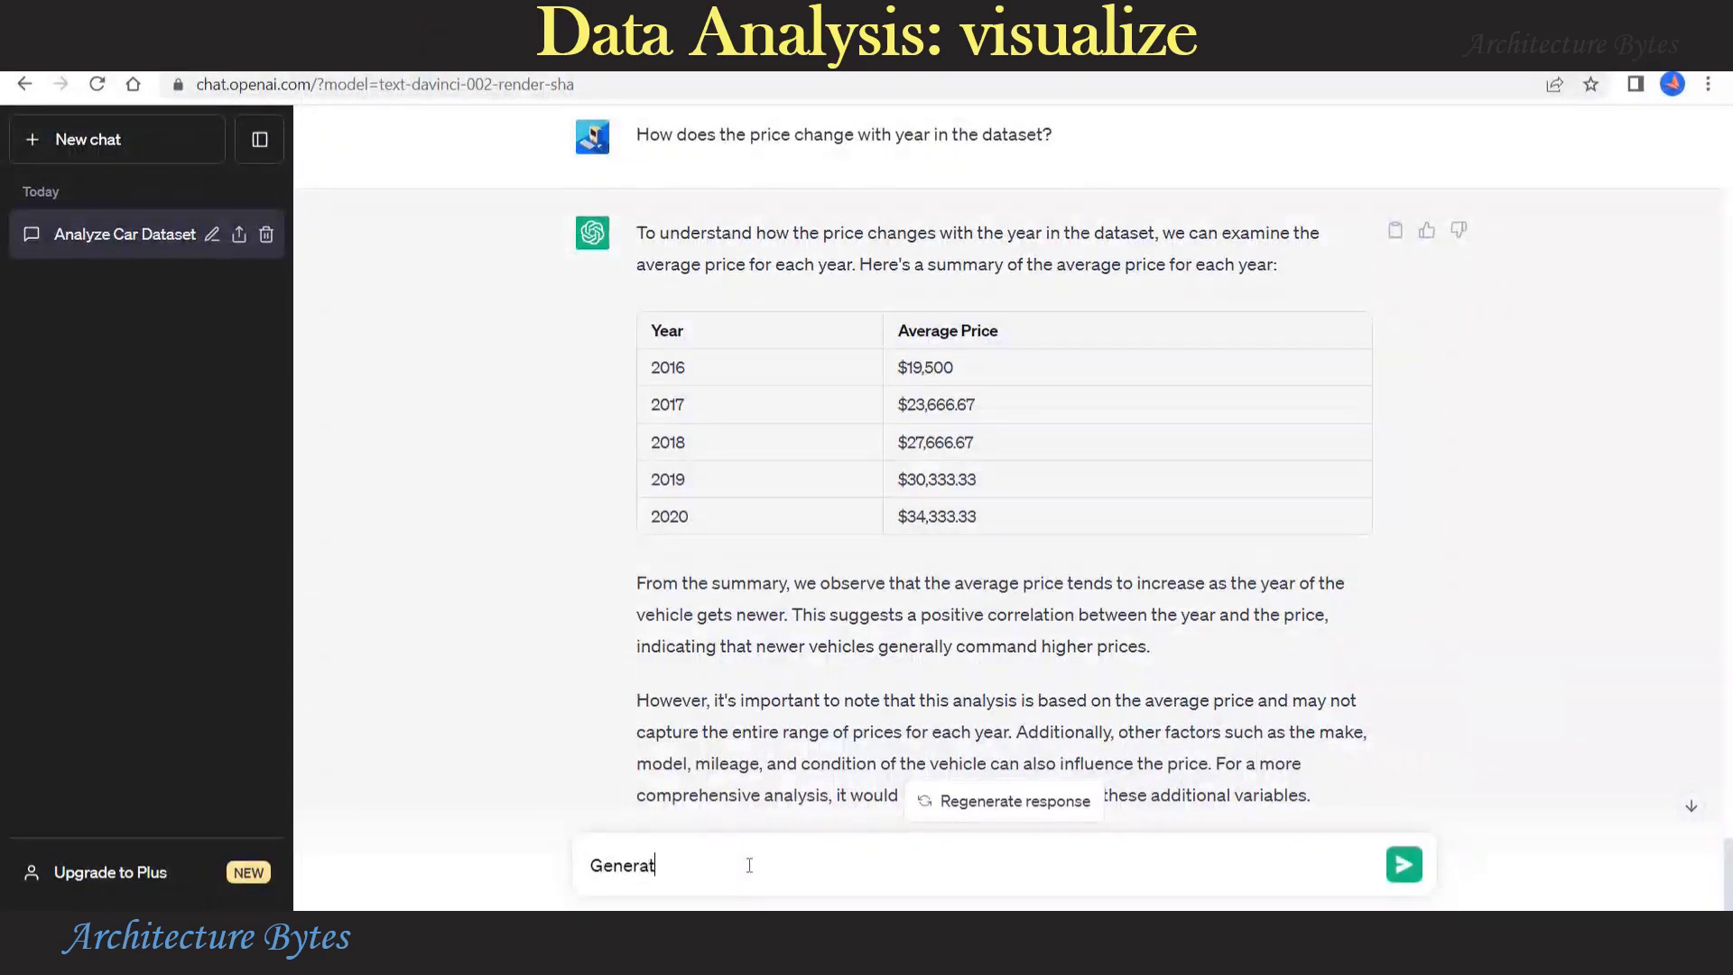
pyautogui.write('e python code to display price by average')
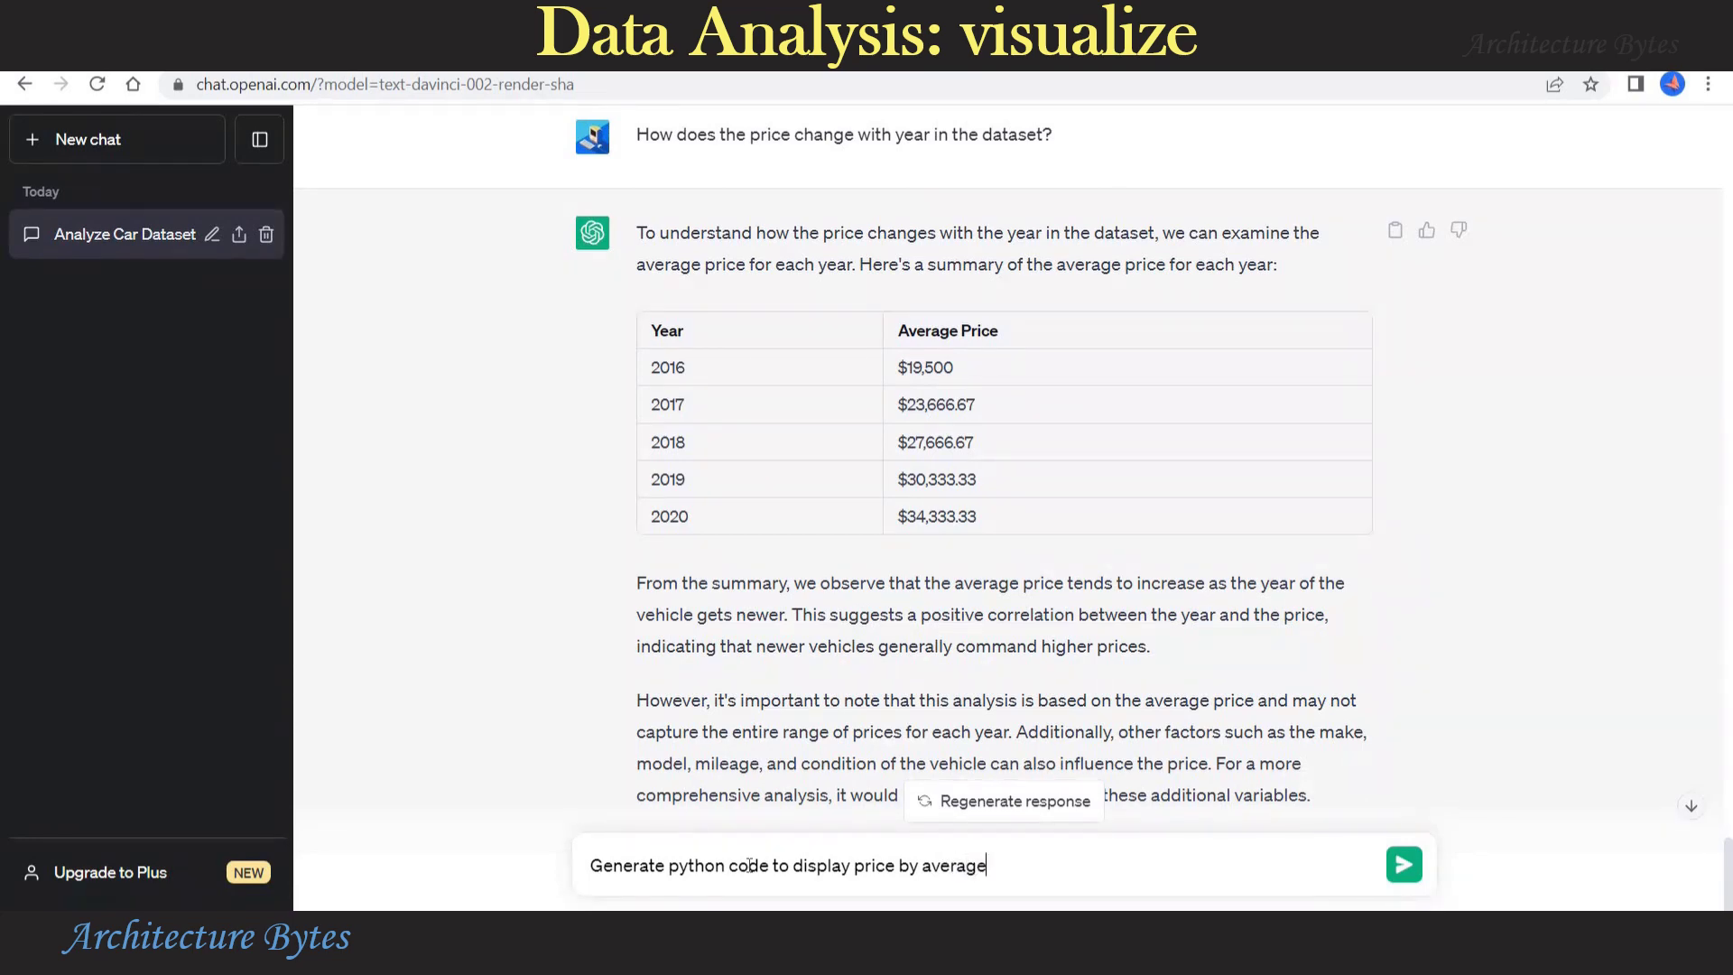
pyautogui.press('BackSpace')
pyautogui.press('BackSpace')
pyautogui.press('BackSpace')
pyautogui.press('BackSpace')
pyautogui.press('BackSpace')
pyautogui.press('BackSpace')
pyautogui.press('BackSpace')
pyautogui.press('BackSpace')
pyautogui.press('BackSpace')
pyautogui.press('BackSpace')
pyautogui.press('BackSpace')
pyautogui.write('year by average price graph, a')
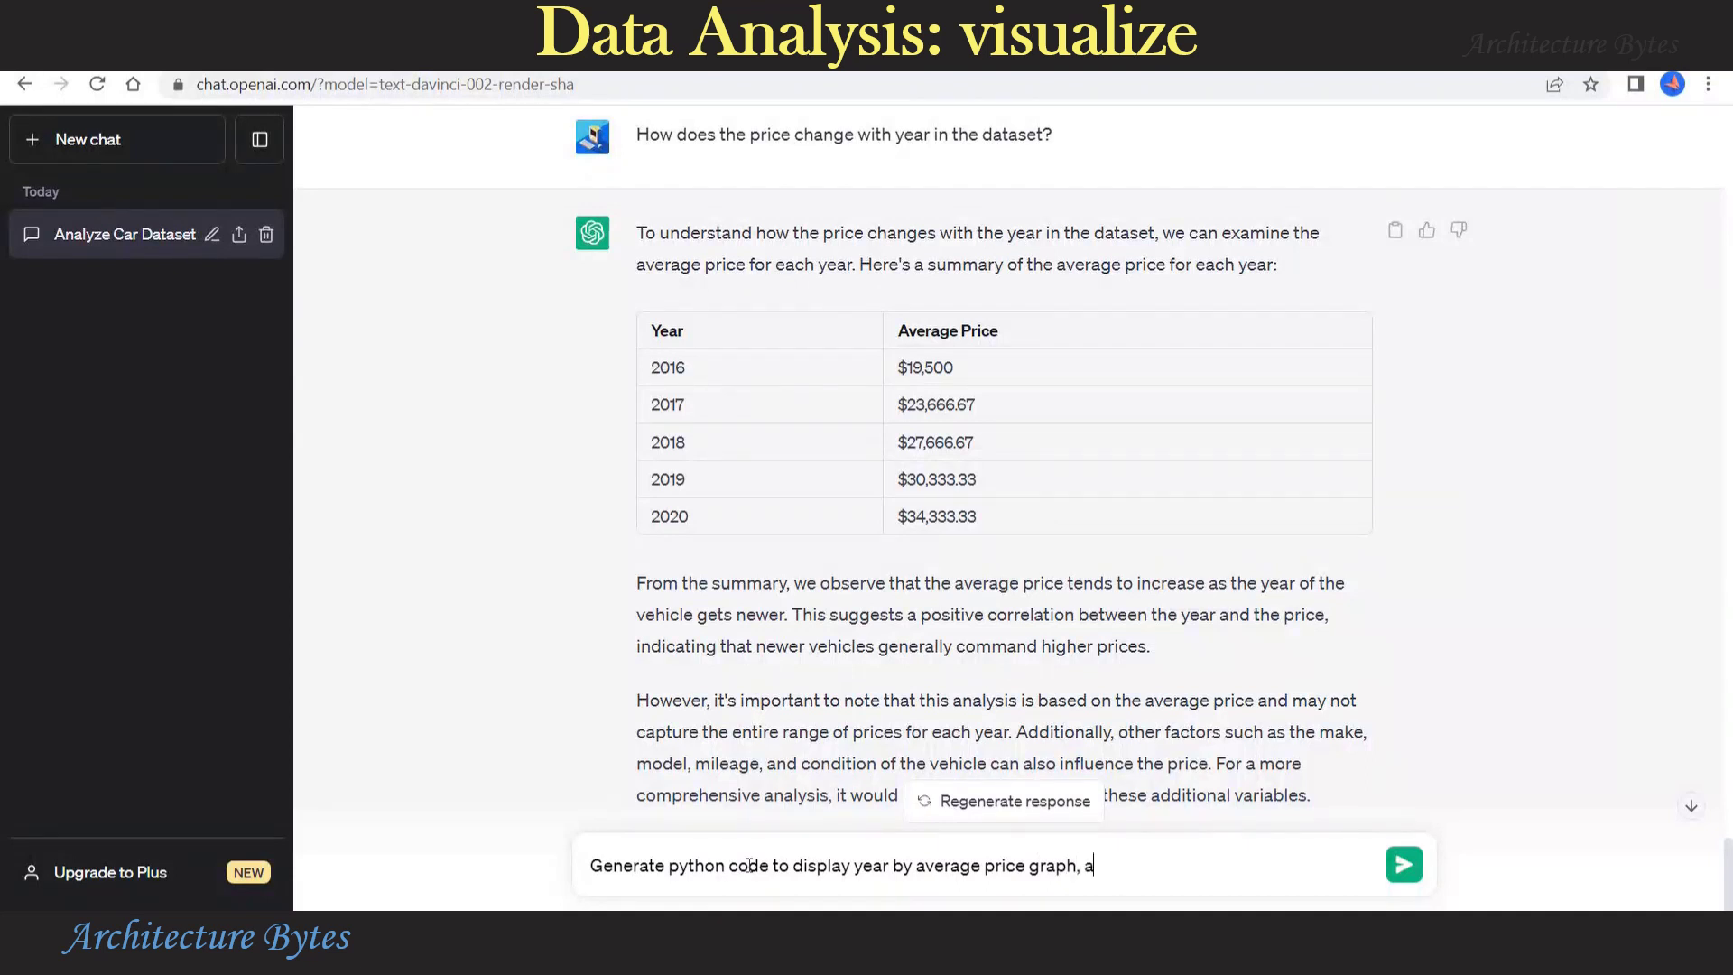
pyautogui.write('ssuming dataset is avai')
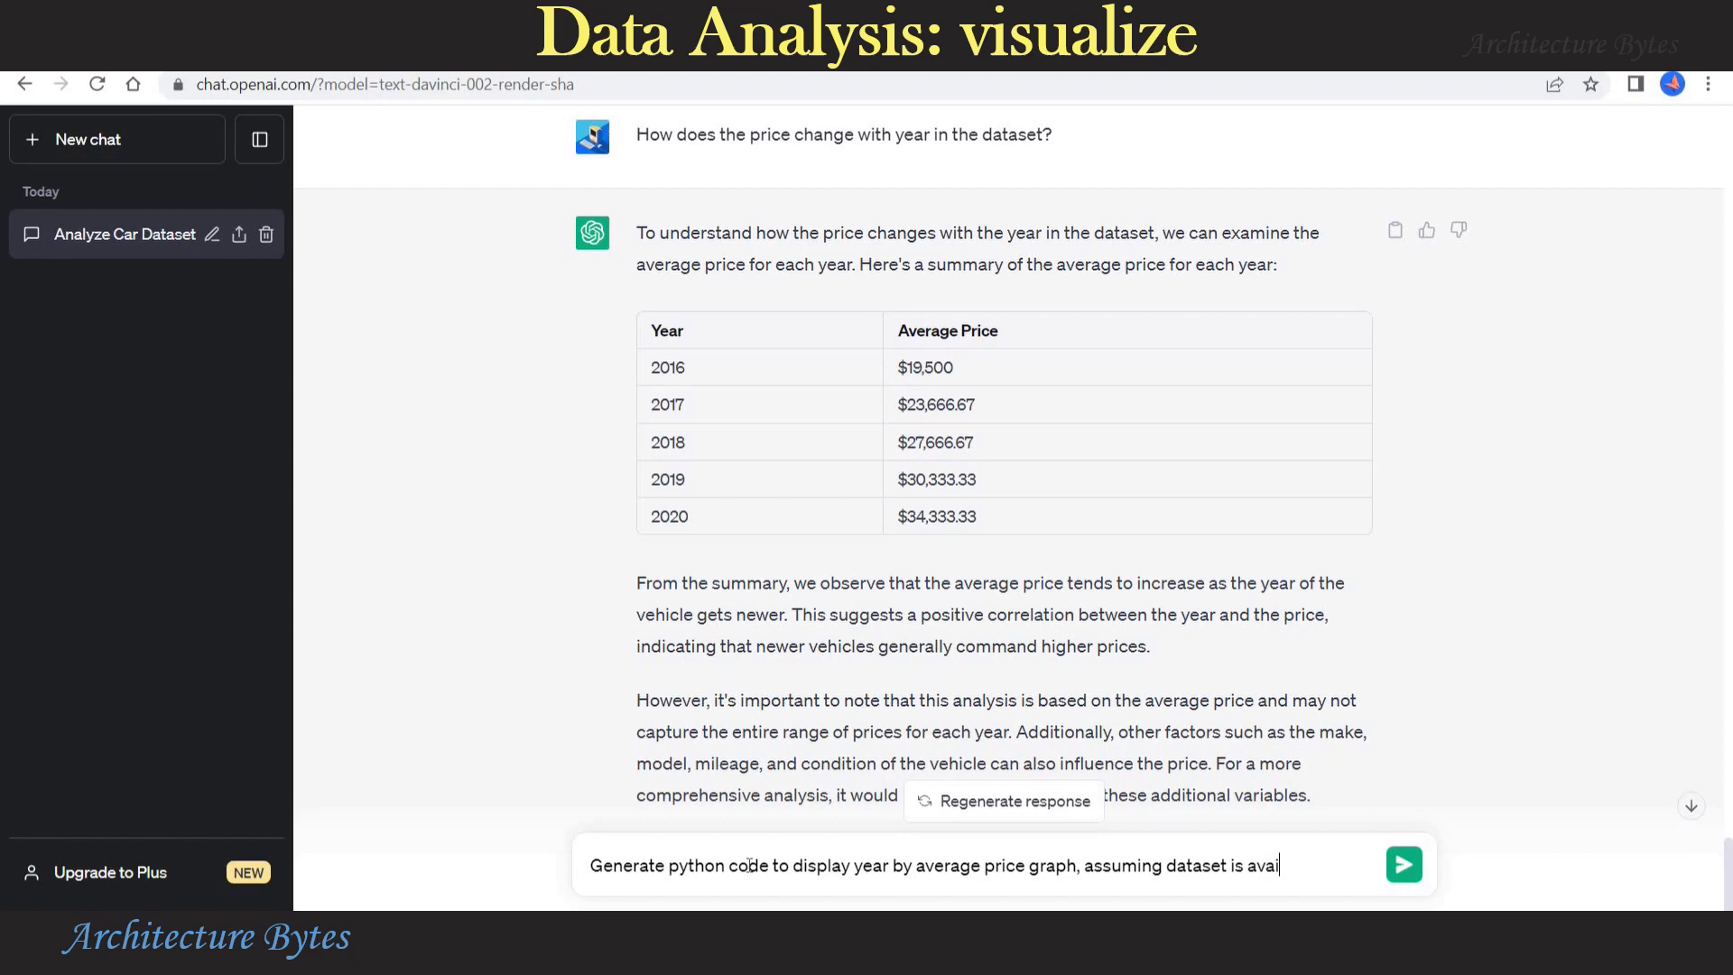
pyautogui.write('lable in a file')
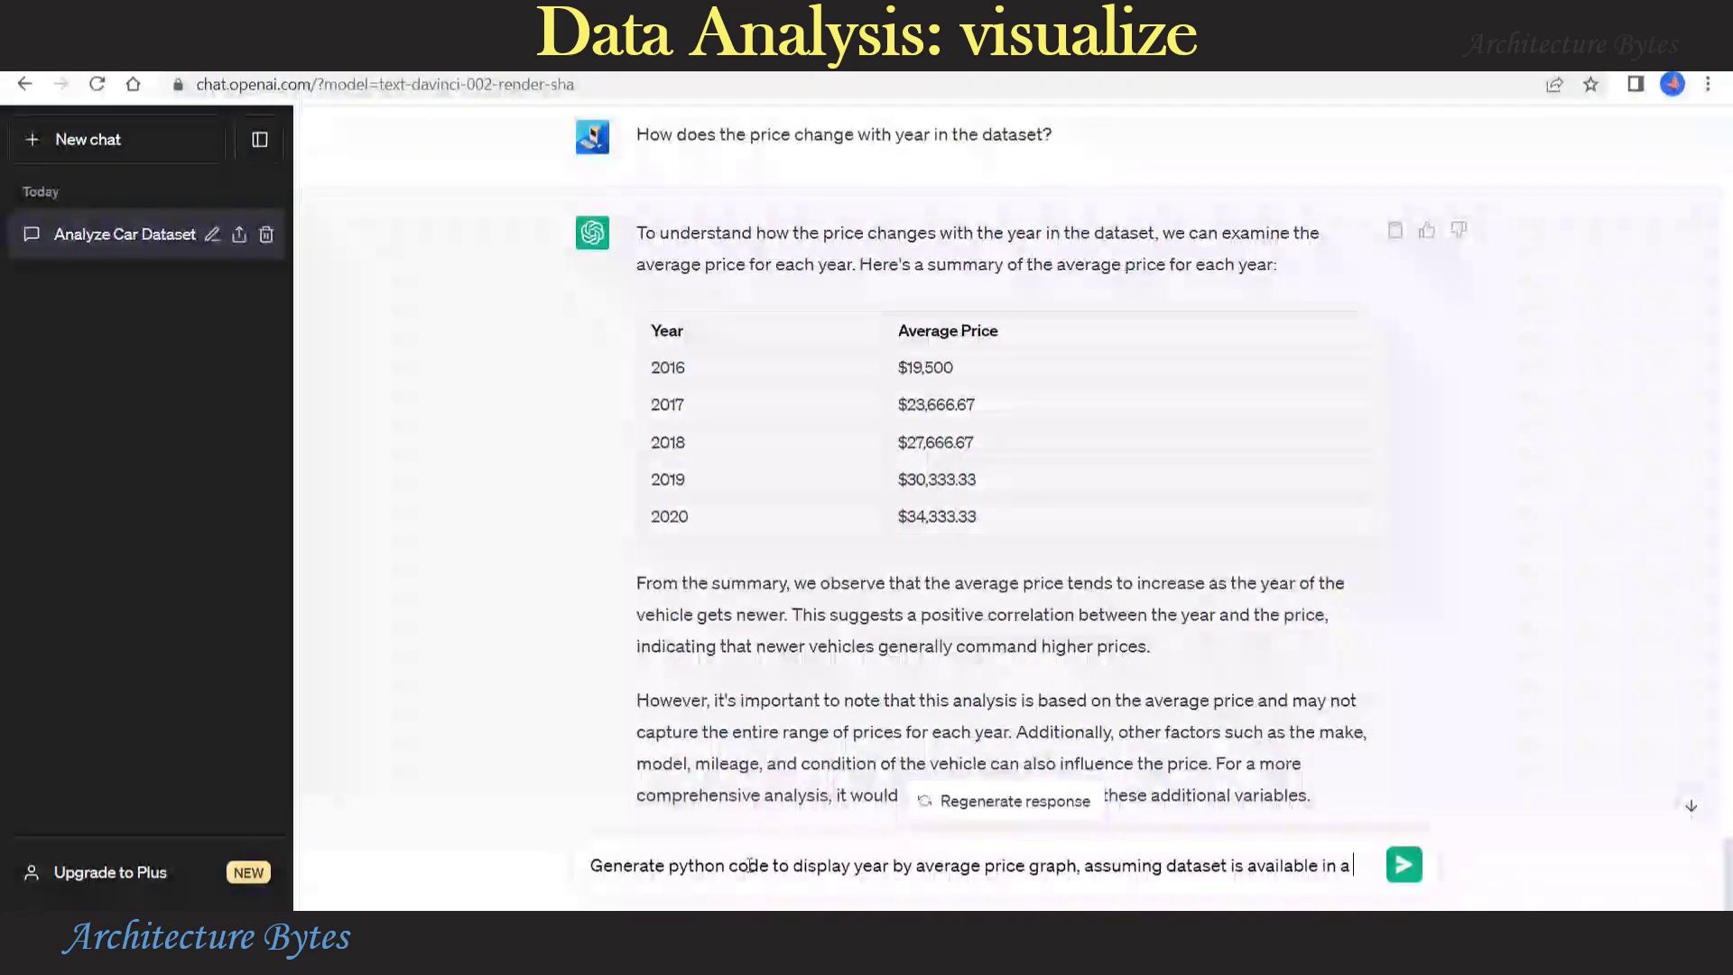
pyautogui.hotkey('shift', 'Return')
pyautogui.write('Autd')
pyautogui.press('BackSpace')
pyautogui.press('BackSpace')
pyautogui.press('BackSpace')
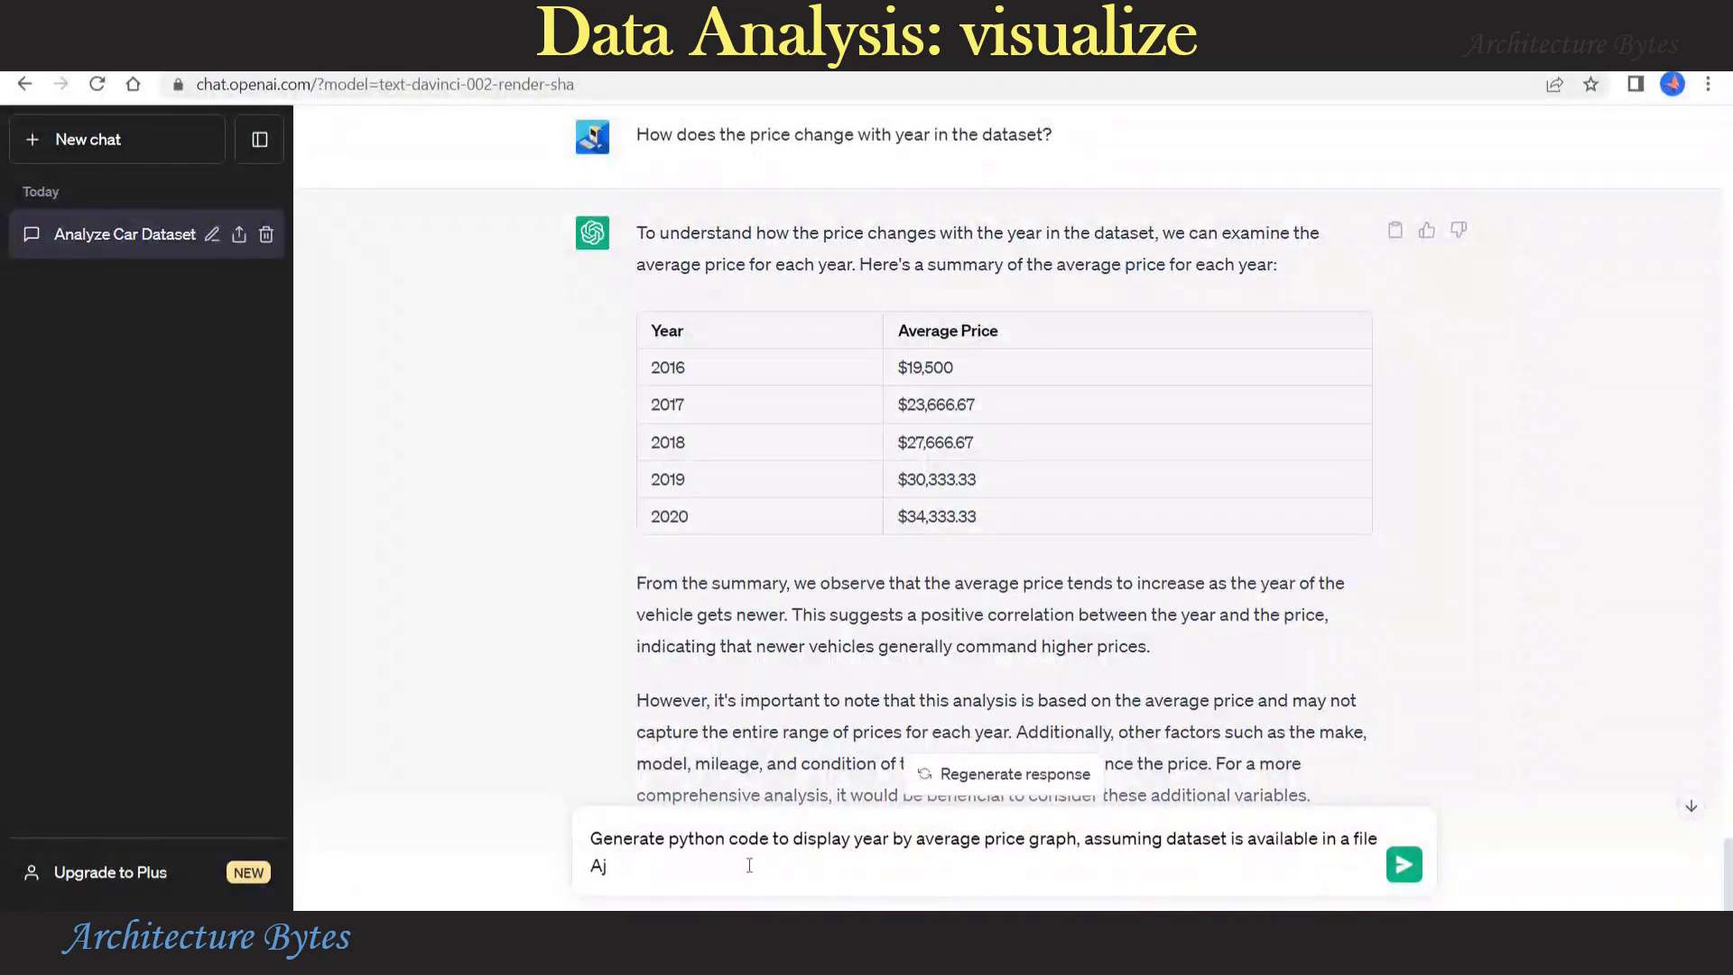
pyautogui.write('uto.csv')
pyautogui.press('Return')
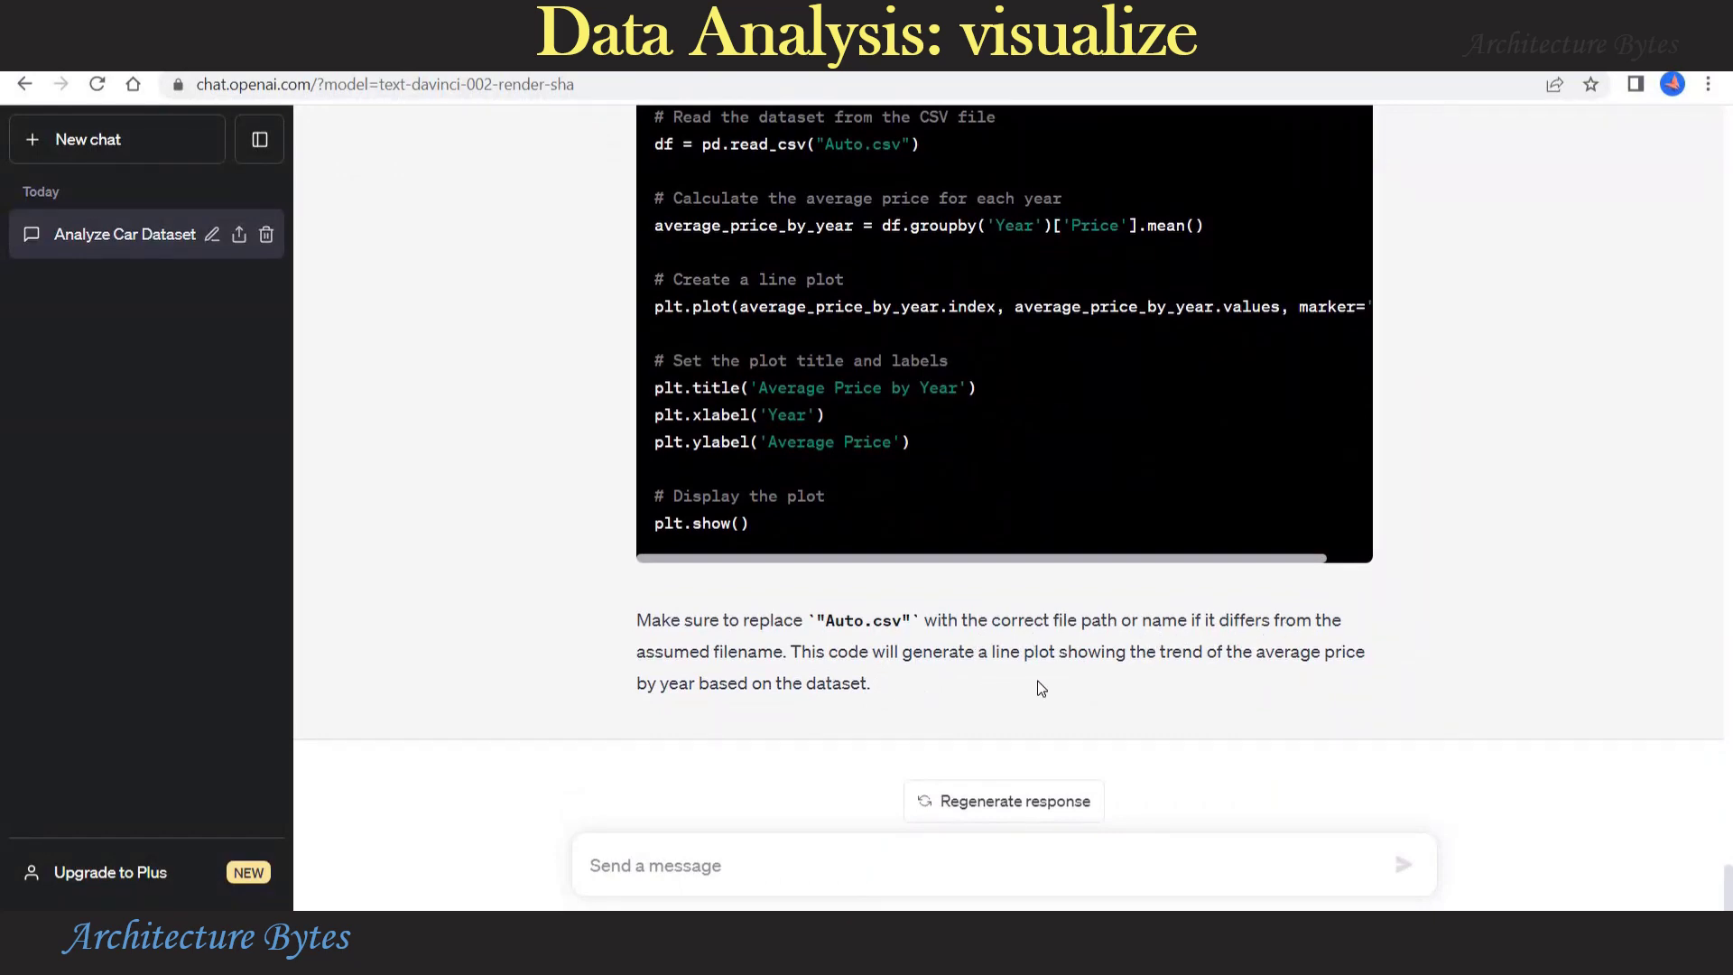
pyautogui.scroll(3, 1041, 689)
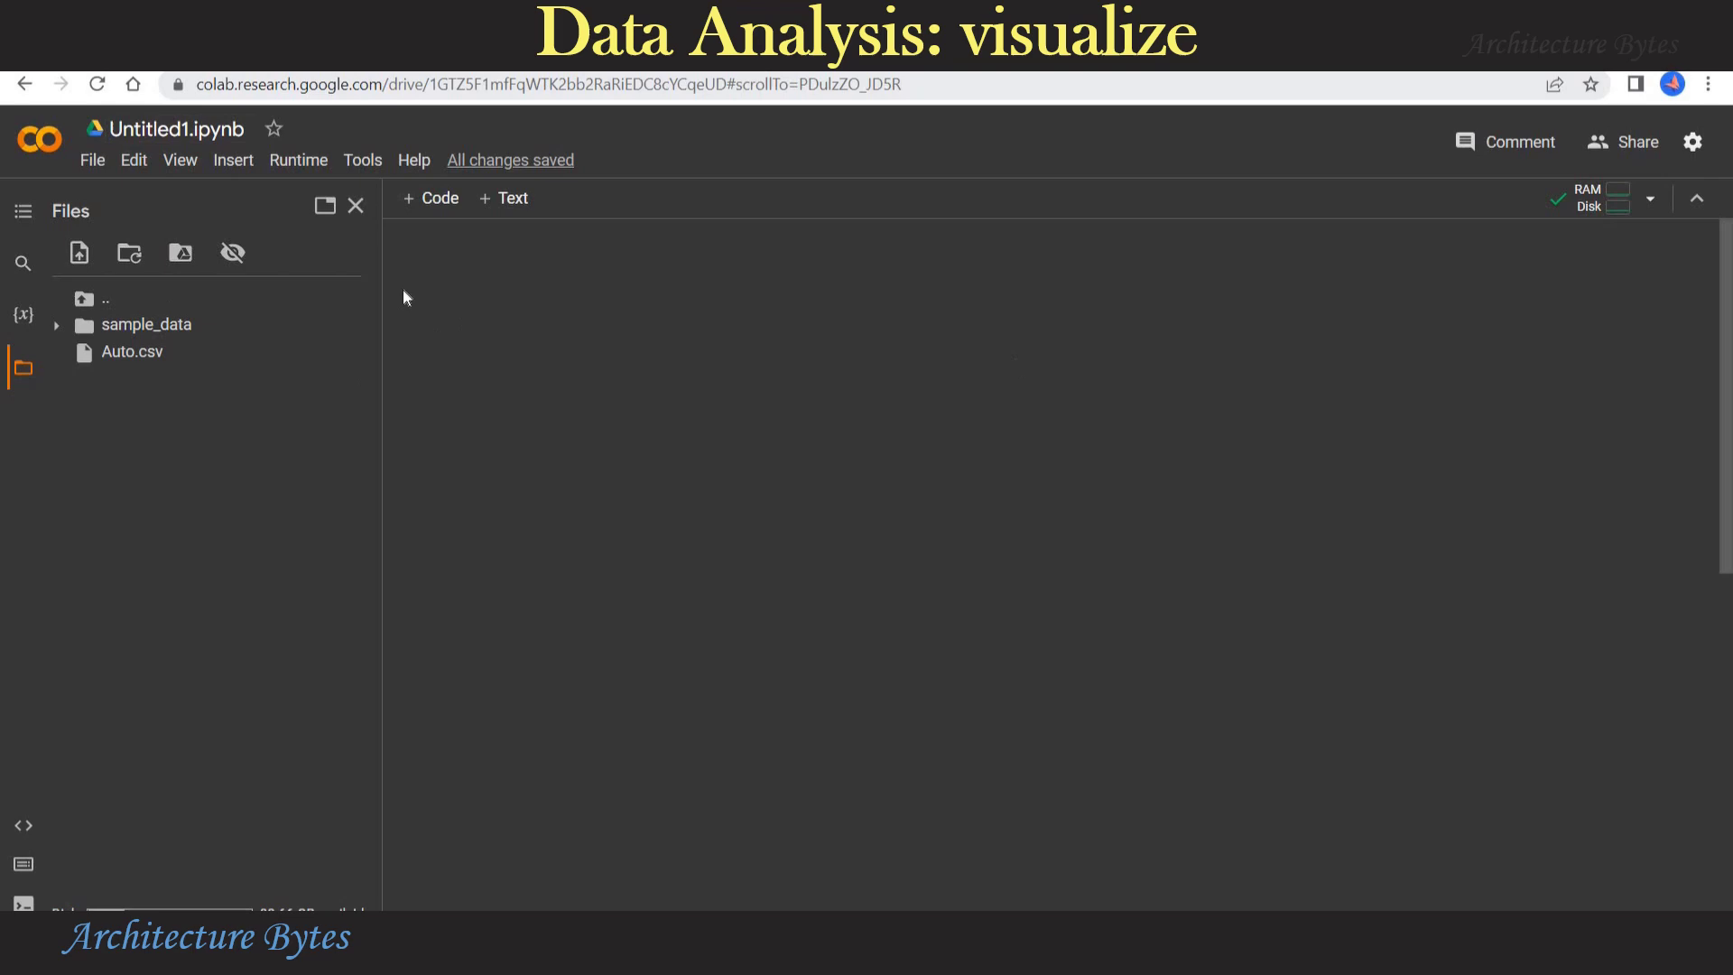
# Step: Paste the plotting code into a new Colab cell and run it to show Average Price by Year
pyautogui.click(149, 354)
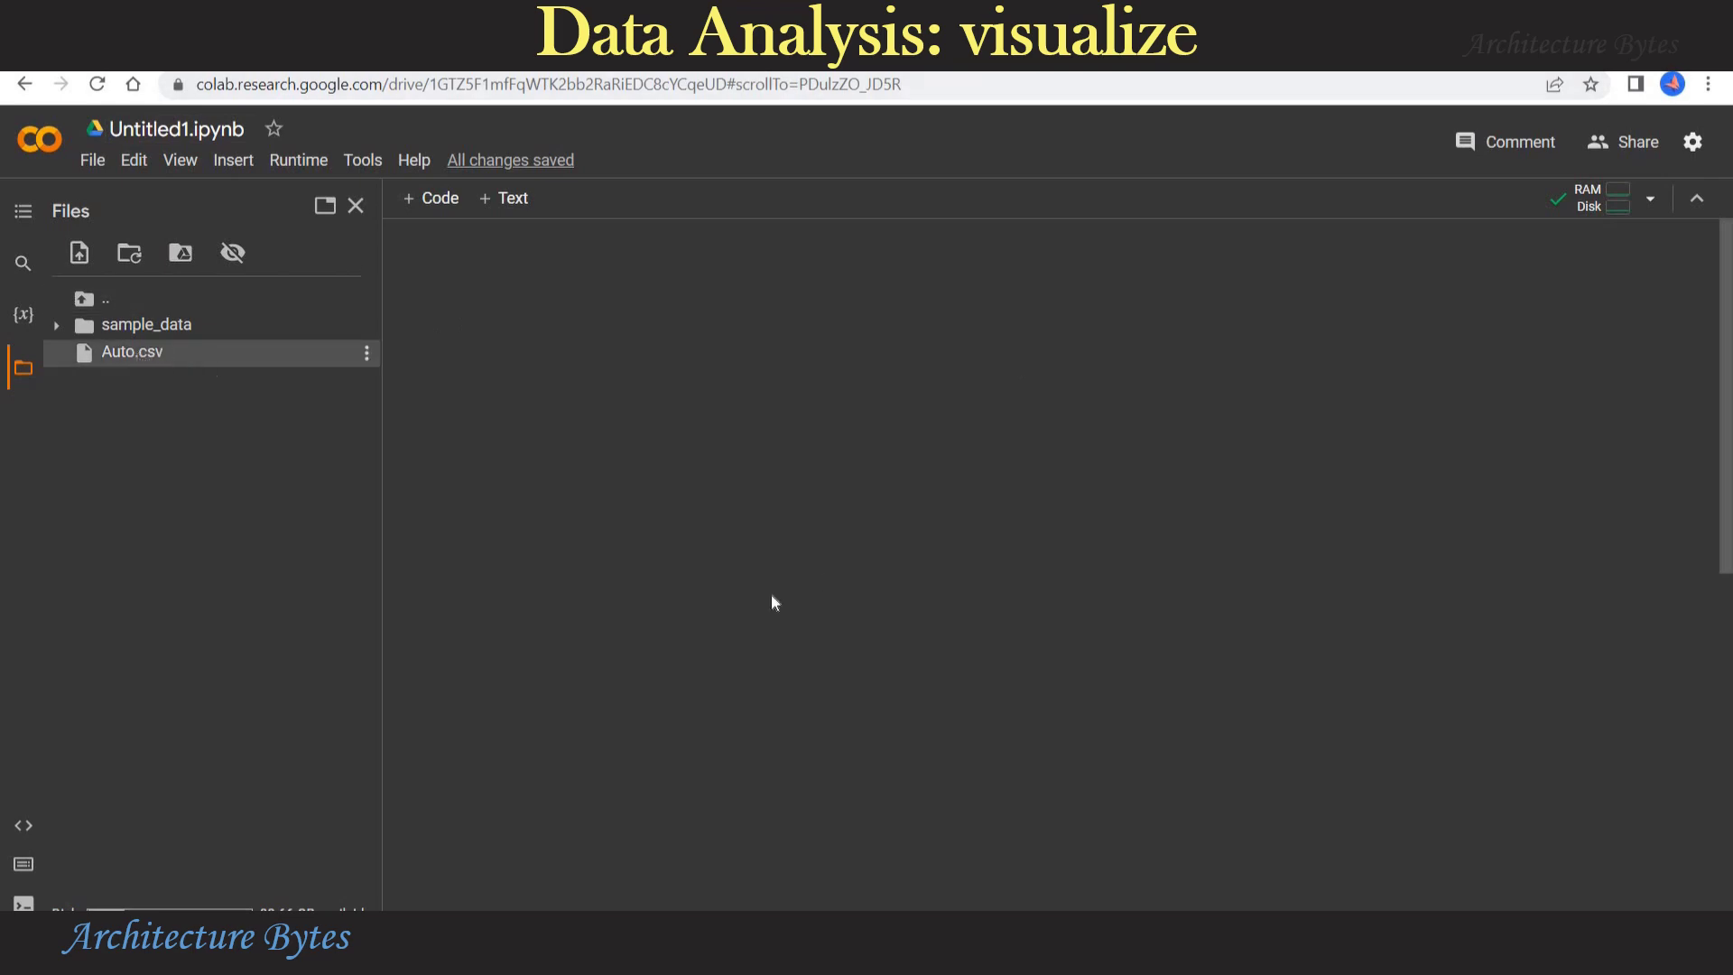
pyautogui.click(1348, 600)
pyautogui.click(435, 199)
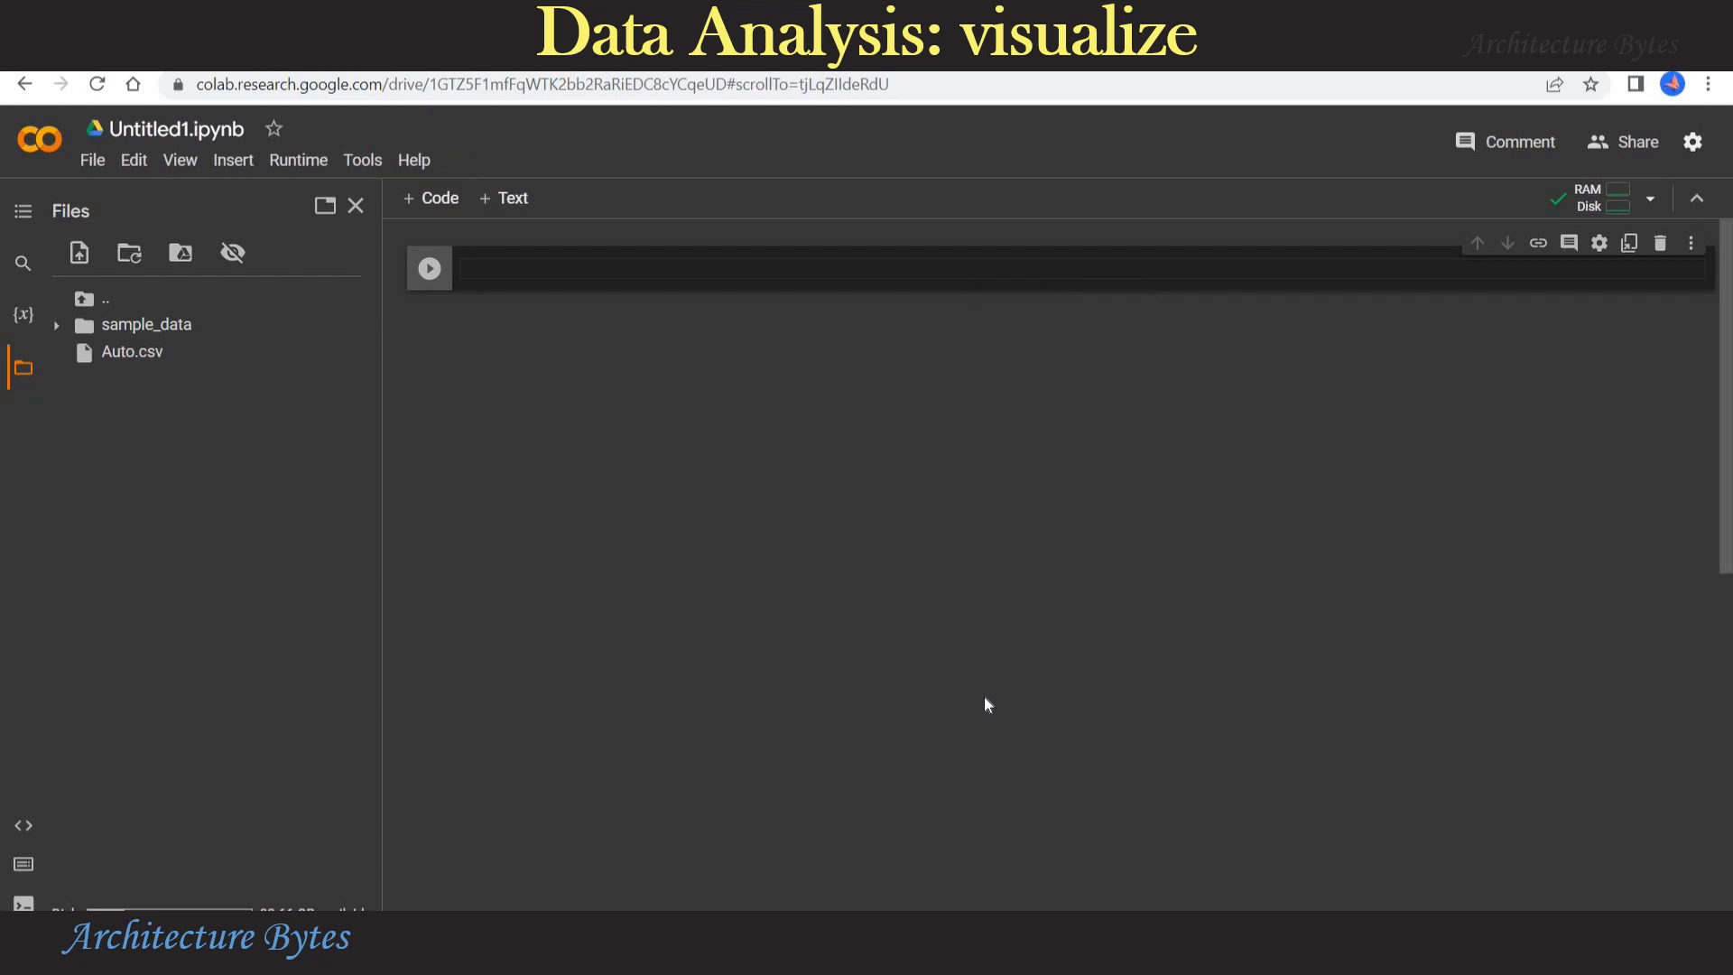
pyautogui.write('import pandas as pd import matplotlib.pyplot as plt  # Read the dataset from the CSV file df = pd.read_csv("Auto.csv")  # Calculate the average price for each year average_price_by_year = df.groupby(\'Year\')[\'Price\'].mean()  # Create a line plot plt.plot(average_price_by_year.index, average_price_by_year.values, marker=\'o\')  # Set the plot title and labels plt.title(\'Average Price by Year\') plt.xlabel(\'Year\') plt.ylabel(\'Average Price\')  # Display the plot plt.show()')
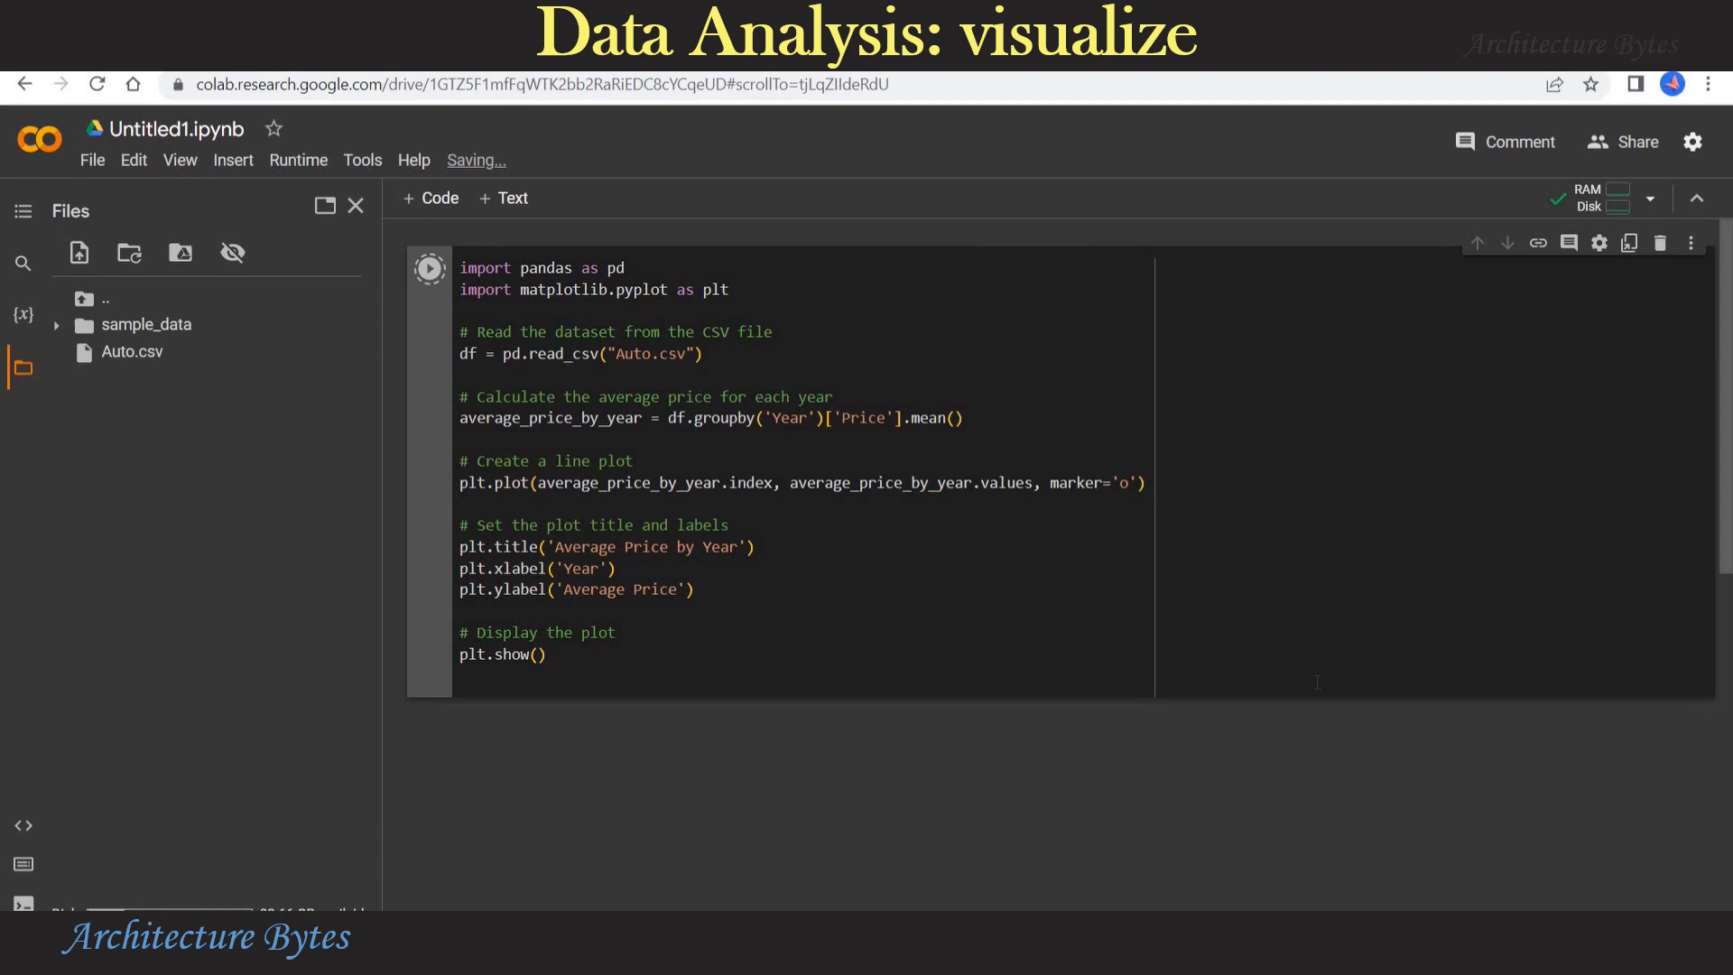
pyautogui.click(439, 282)
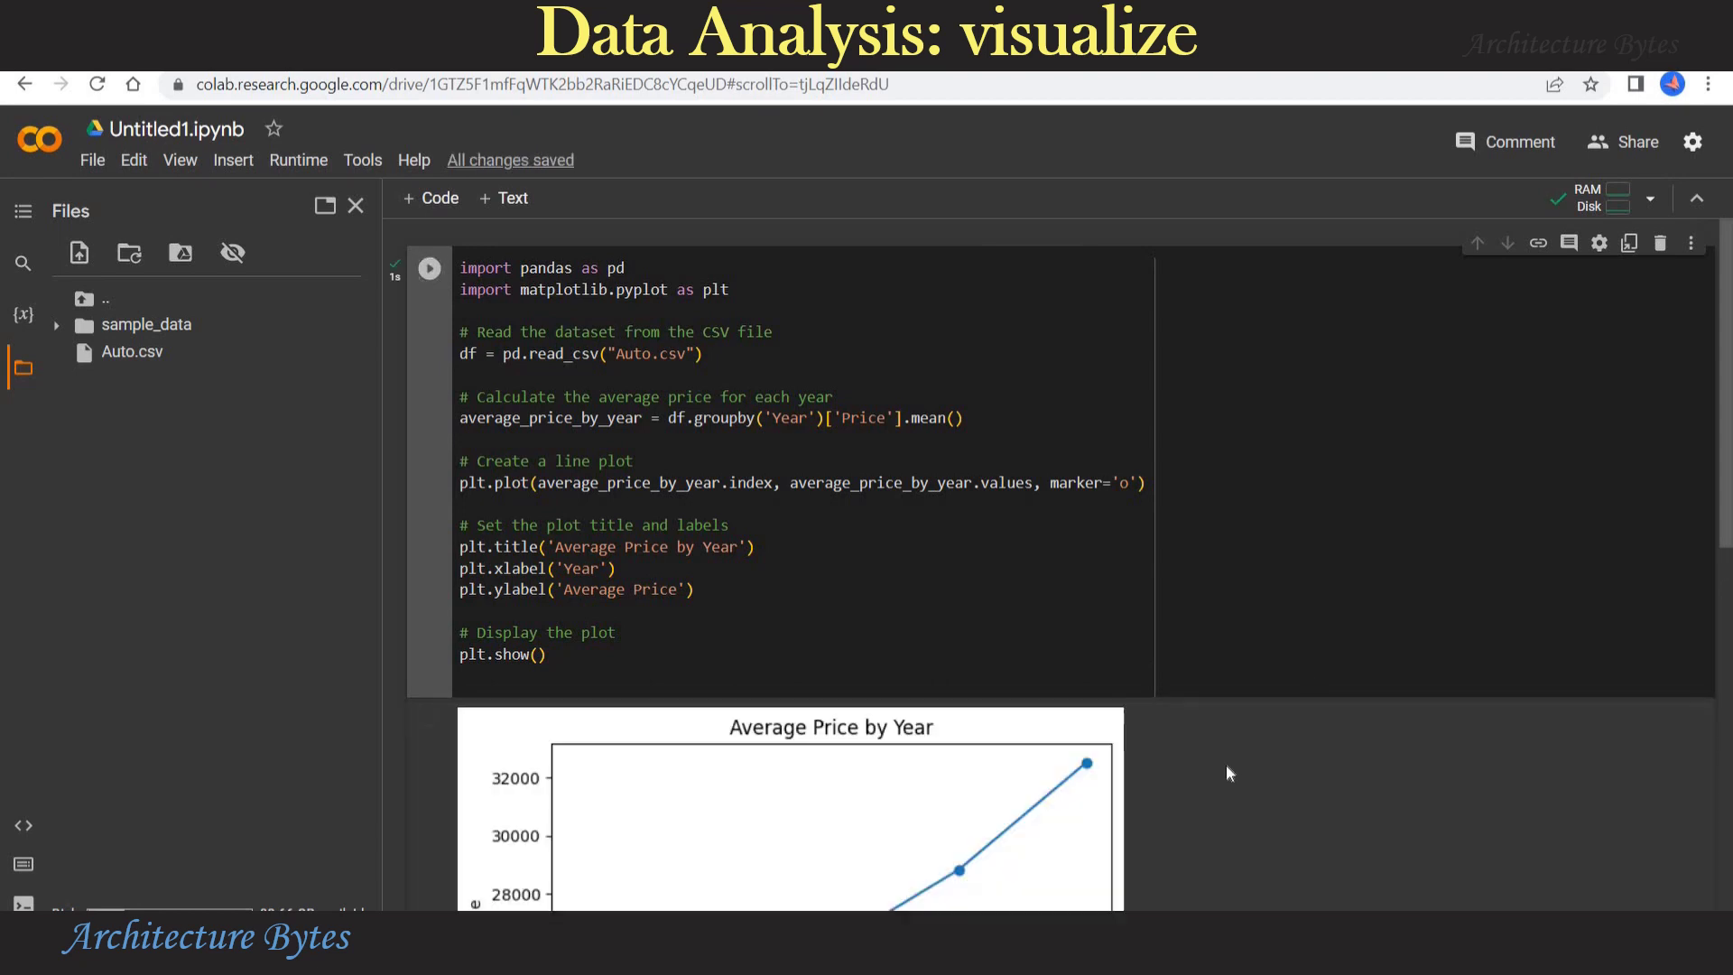
pyautogui.scroll(-4, 1320, 761)
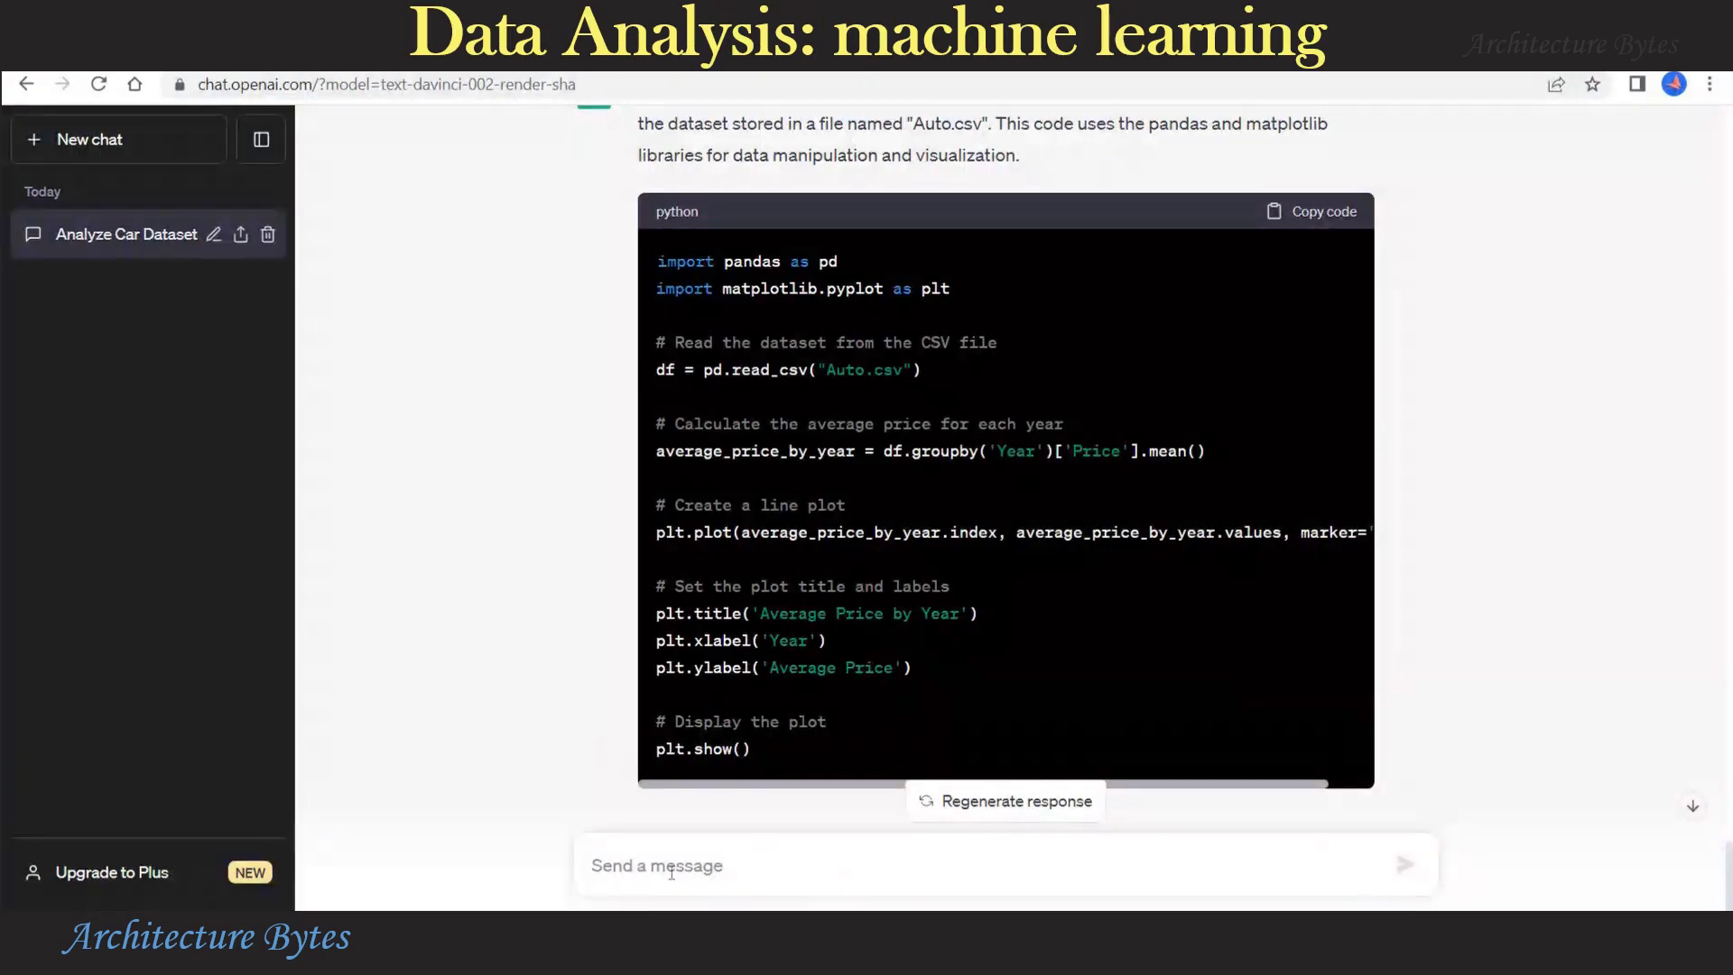
# Step: Paste and send a prompt asking for Python code that trains a price-from-year model on Auto.csv, taking a year as input
pyautogui.click(672, 872)
pyautogui.write('Generate python code to train a machine learning model to predict the price based on the year using the automobile dataset from the "Auto.csv" file, then take year as input to predict the price.')
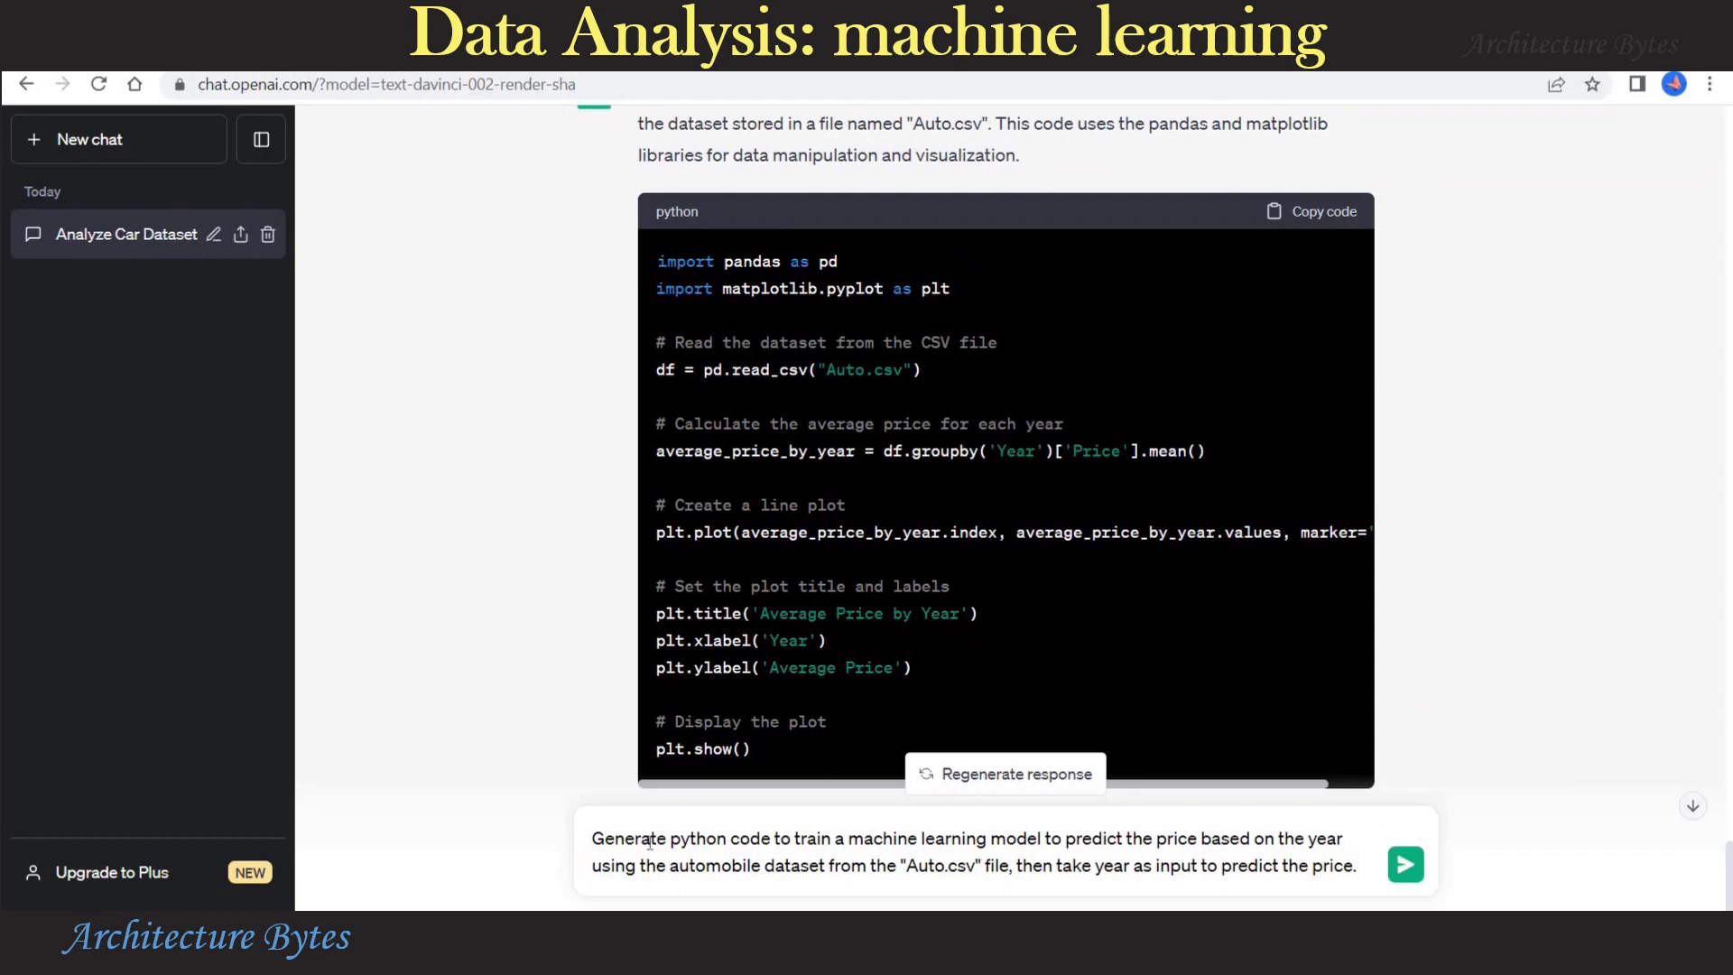
pyautogui.moveTo(657, 839); pyautogui.dragTo(1167, 840)
pyautogui.moveTo(1288, 841); pyautogui.dragTo(1327, 841)
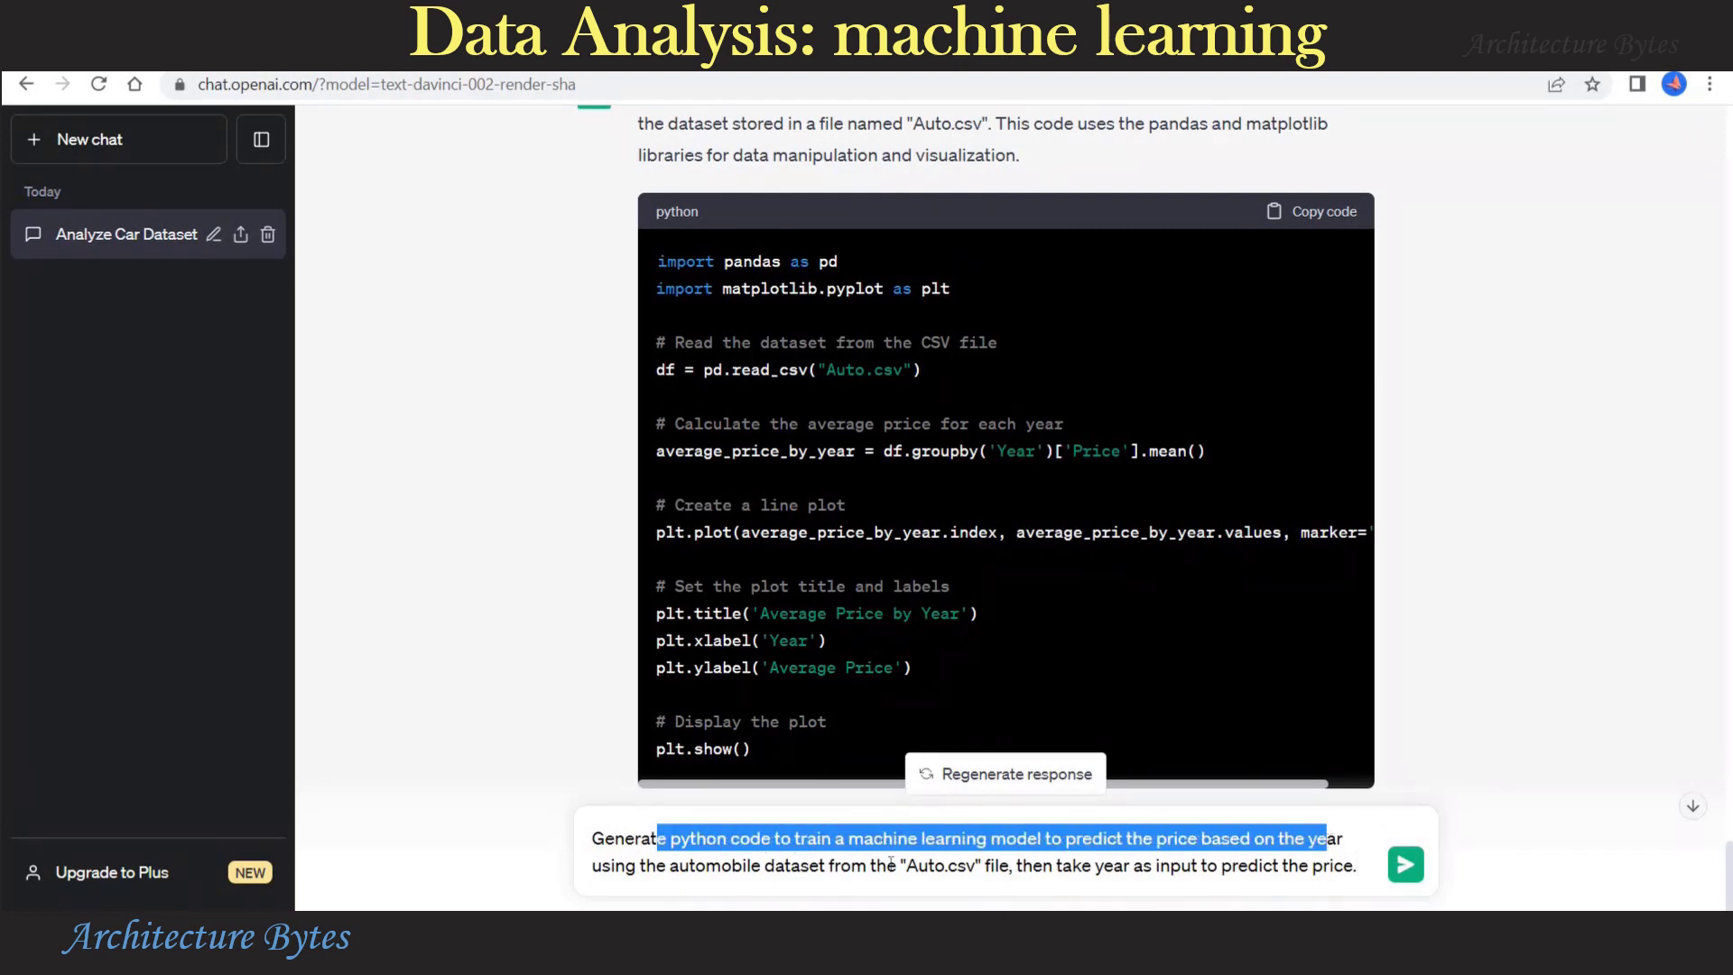
pyautogui.moveTo(625, 866); pyautogui.dragTo(1345, 853)
pyautogui.click(1053, 869)
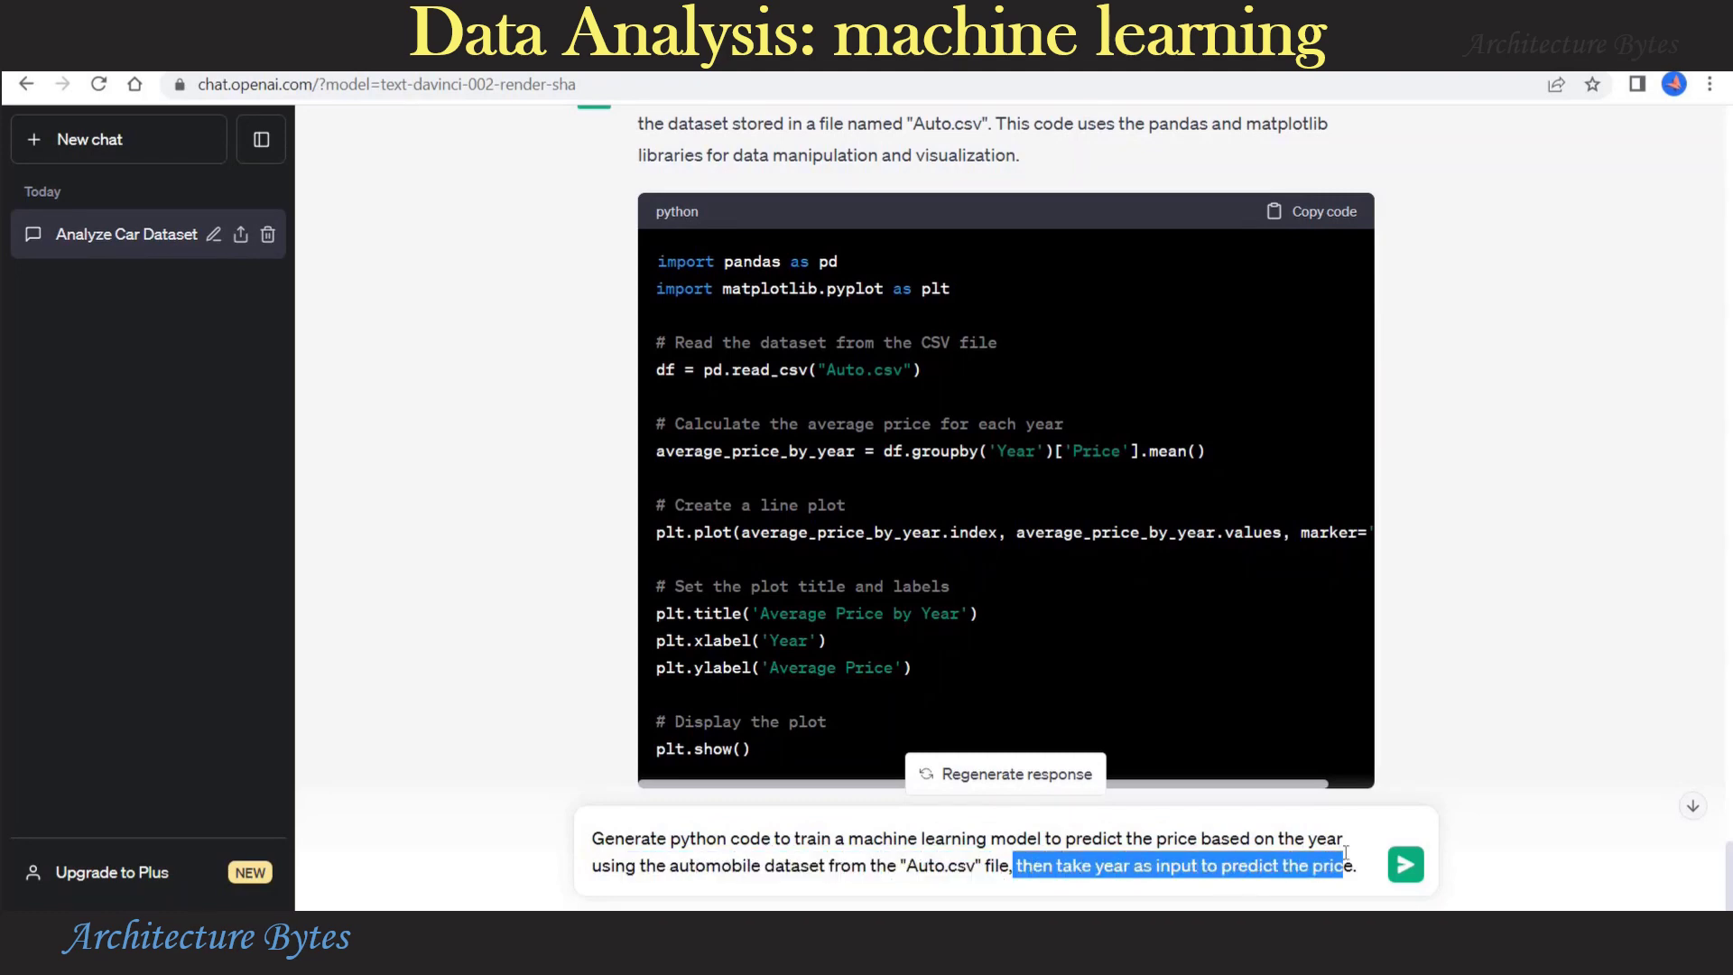
pyautogui.click(611, 829)
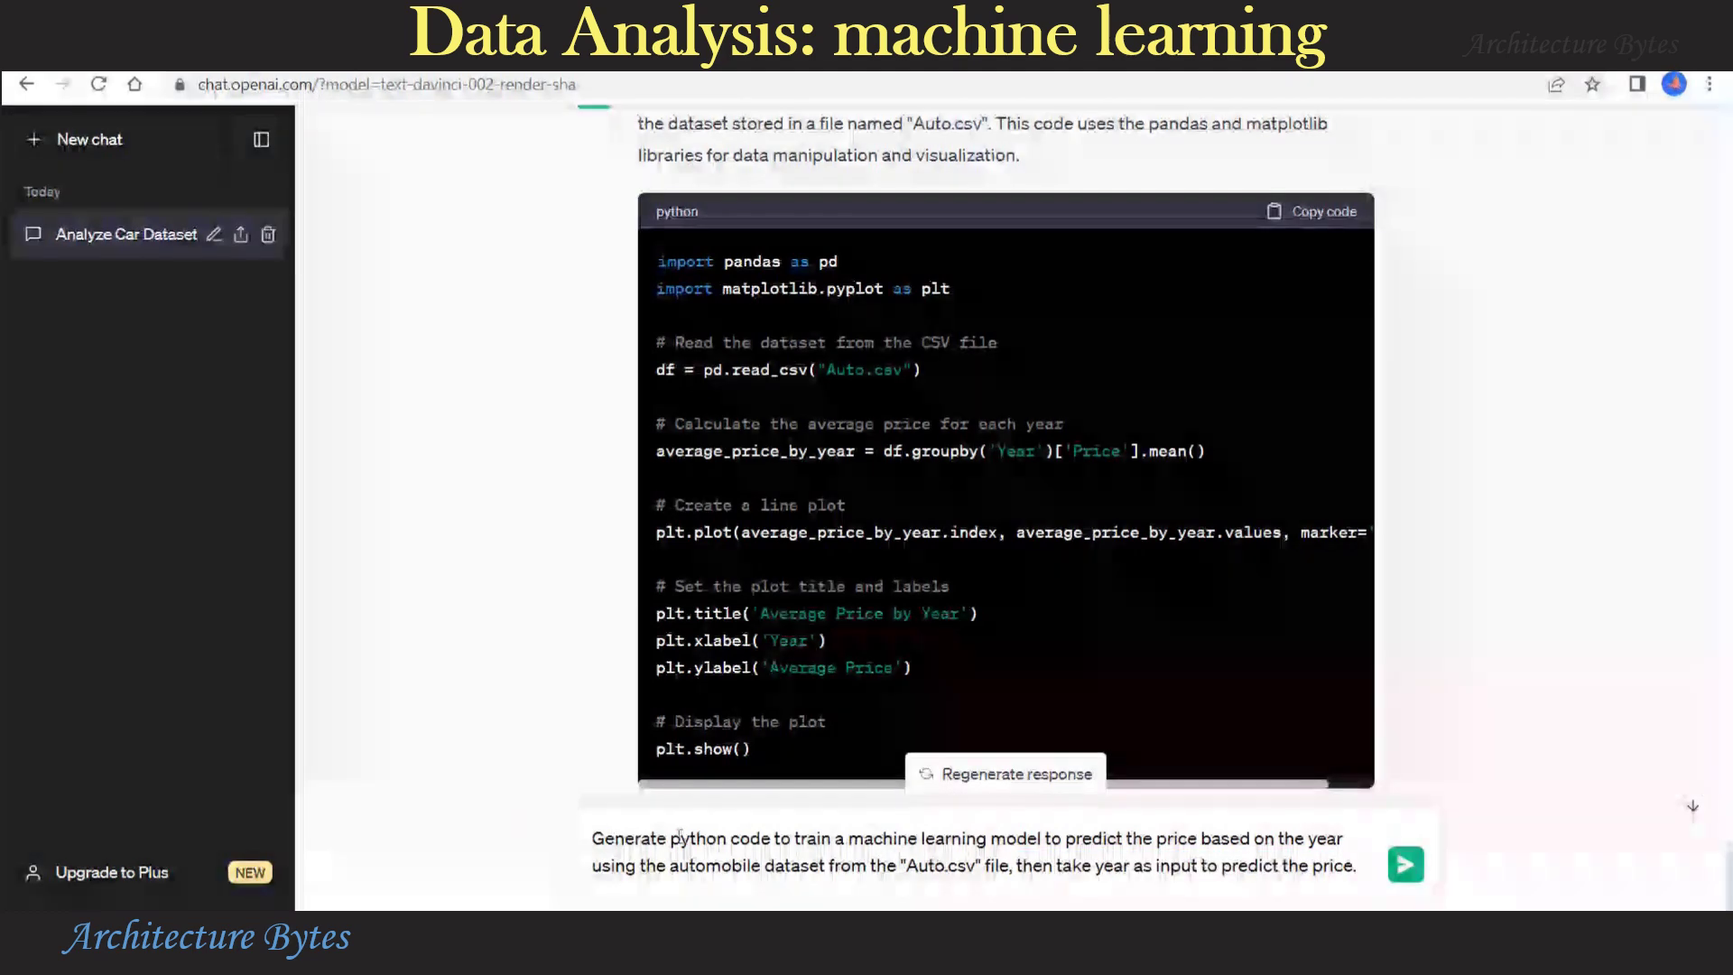
pyautogui.moveTo(682, 839); pyautogui.dragTo(1254, 840)
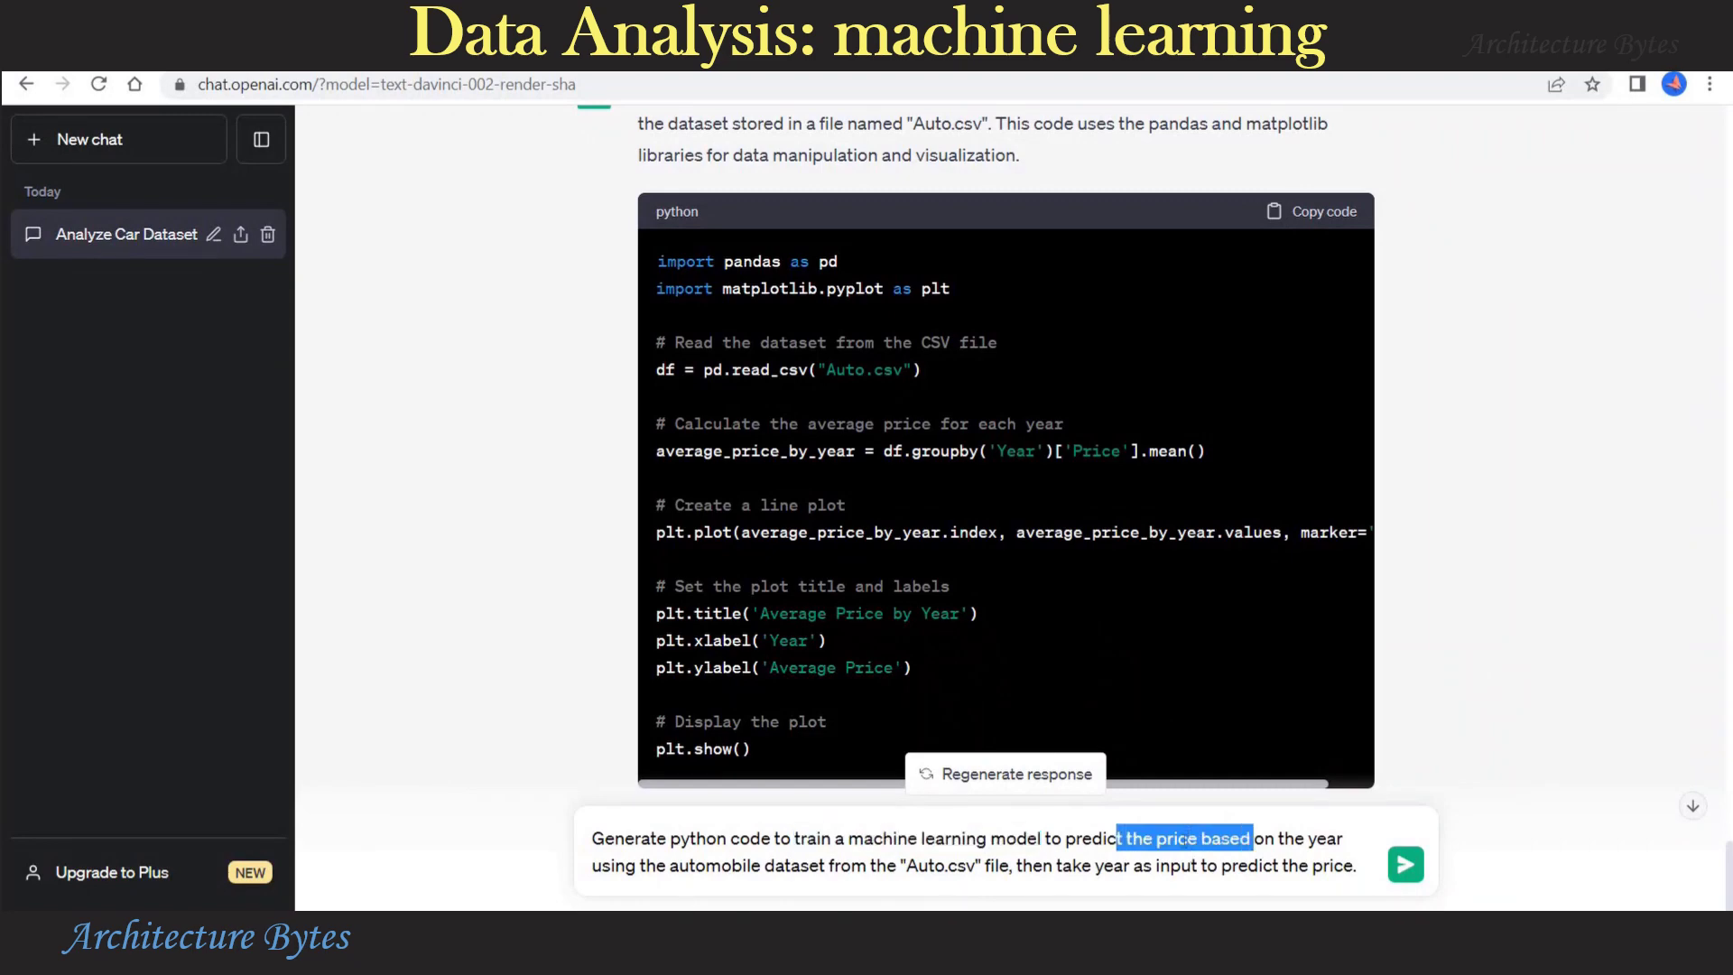
pyautogui.click(1314, 862)
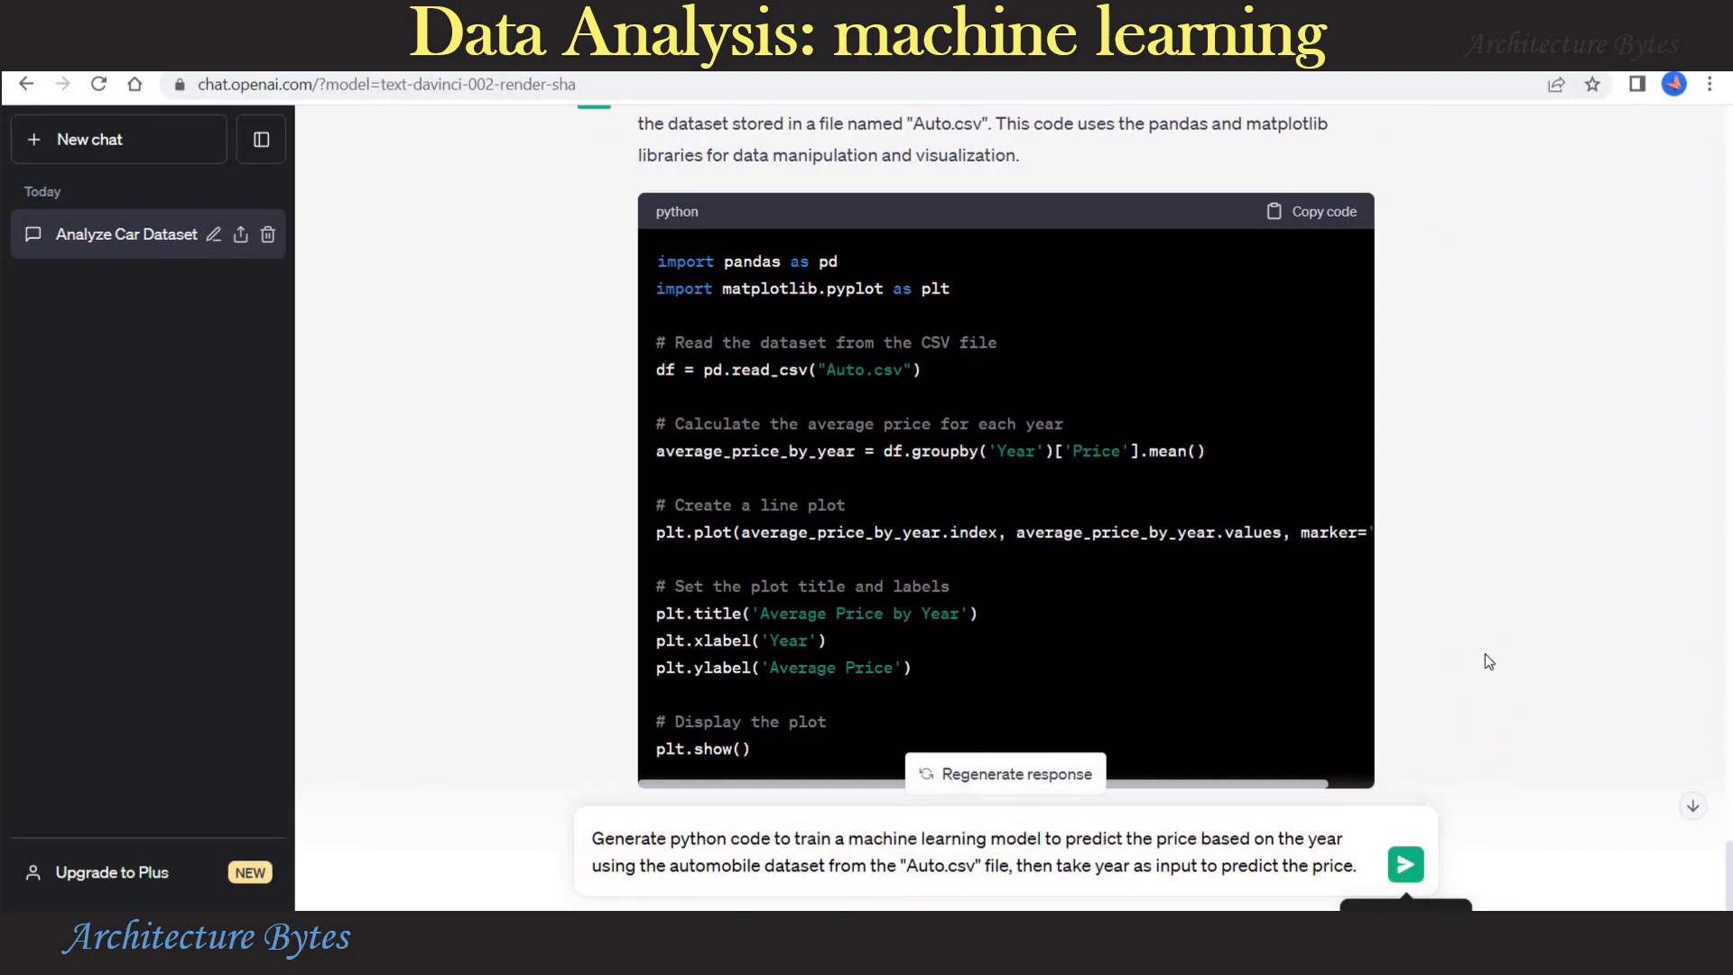
# Step: Submit the prompt and copy the returned scikit-learn LinearRegression code fitting Price on Year
pyautogui.press('Return')
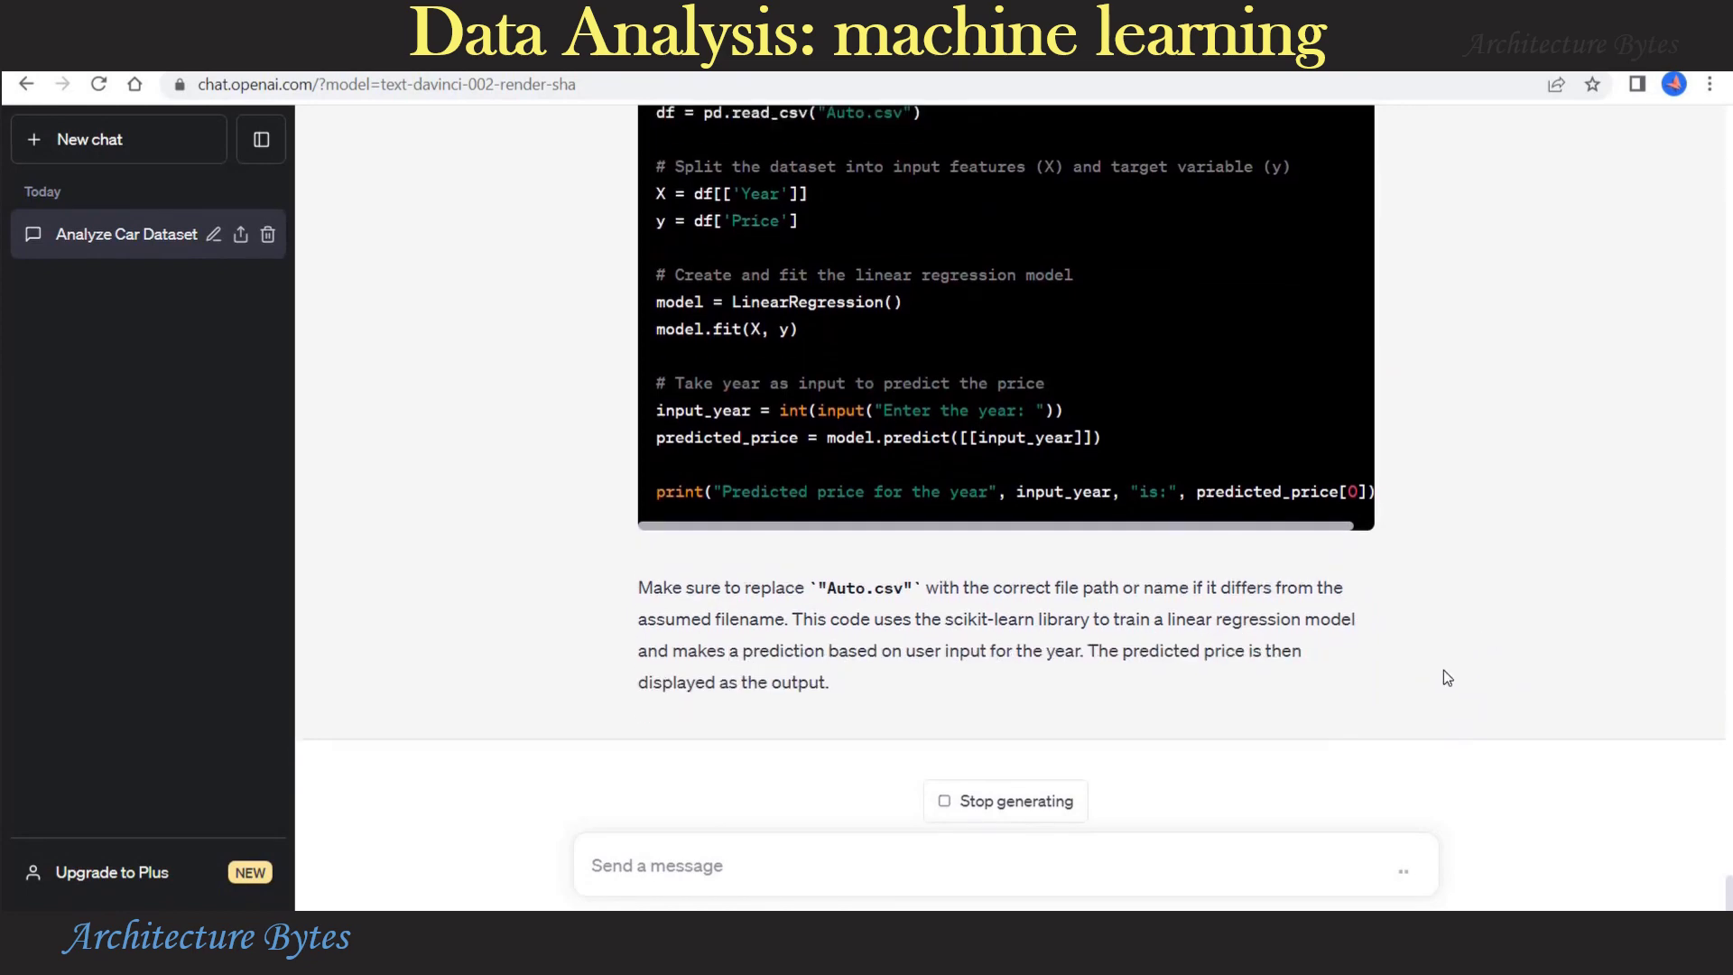
pyautogui.scroll(5, 1508, 690)
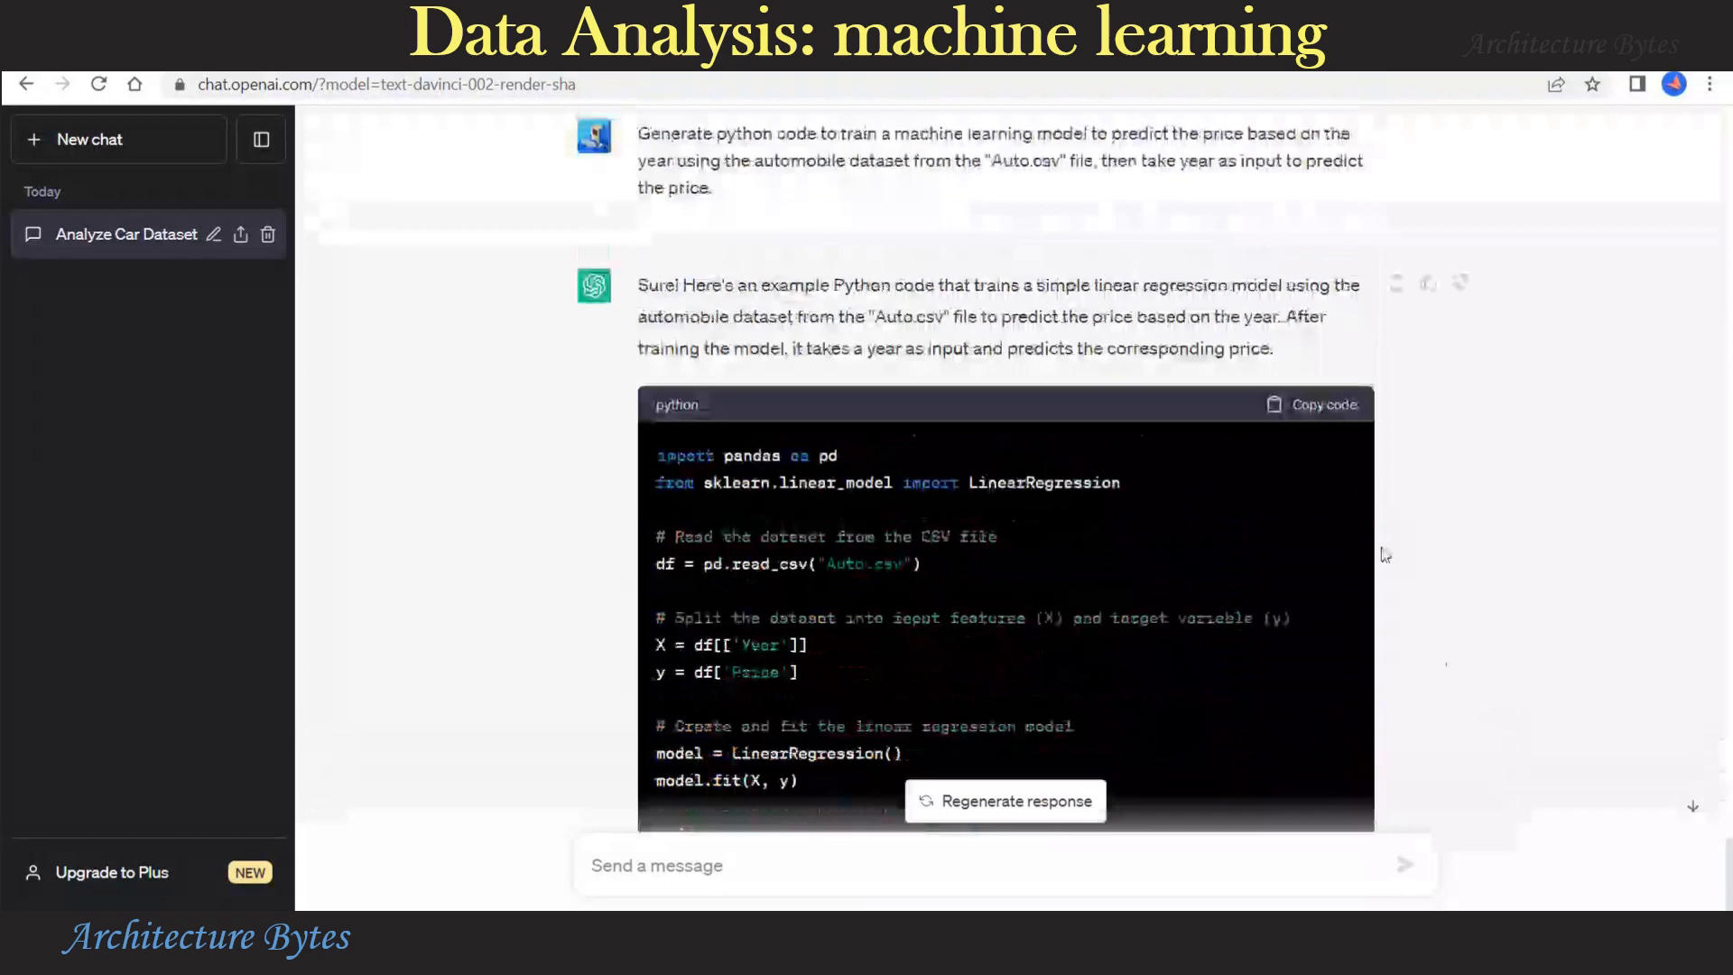
pyautogui.click(1329, 408)
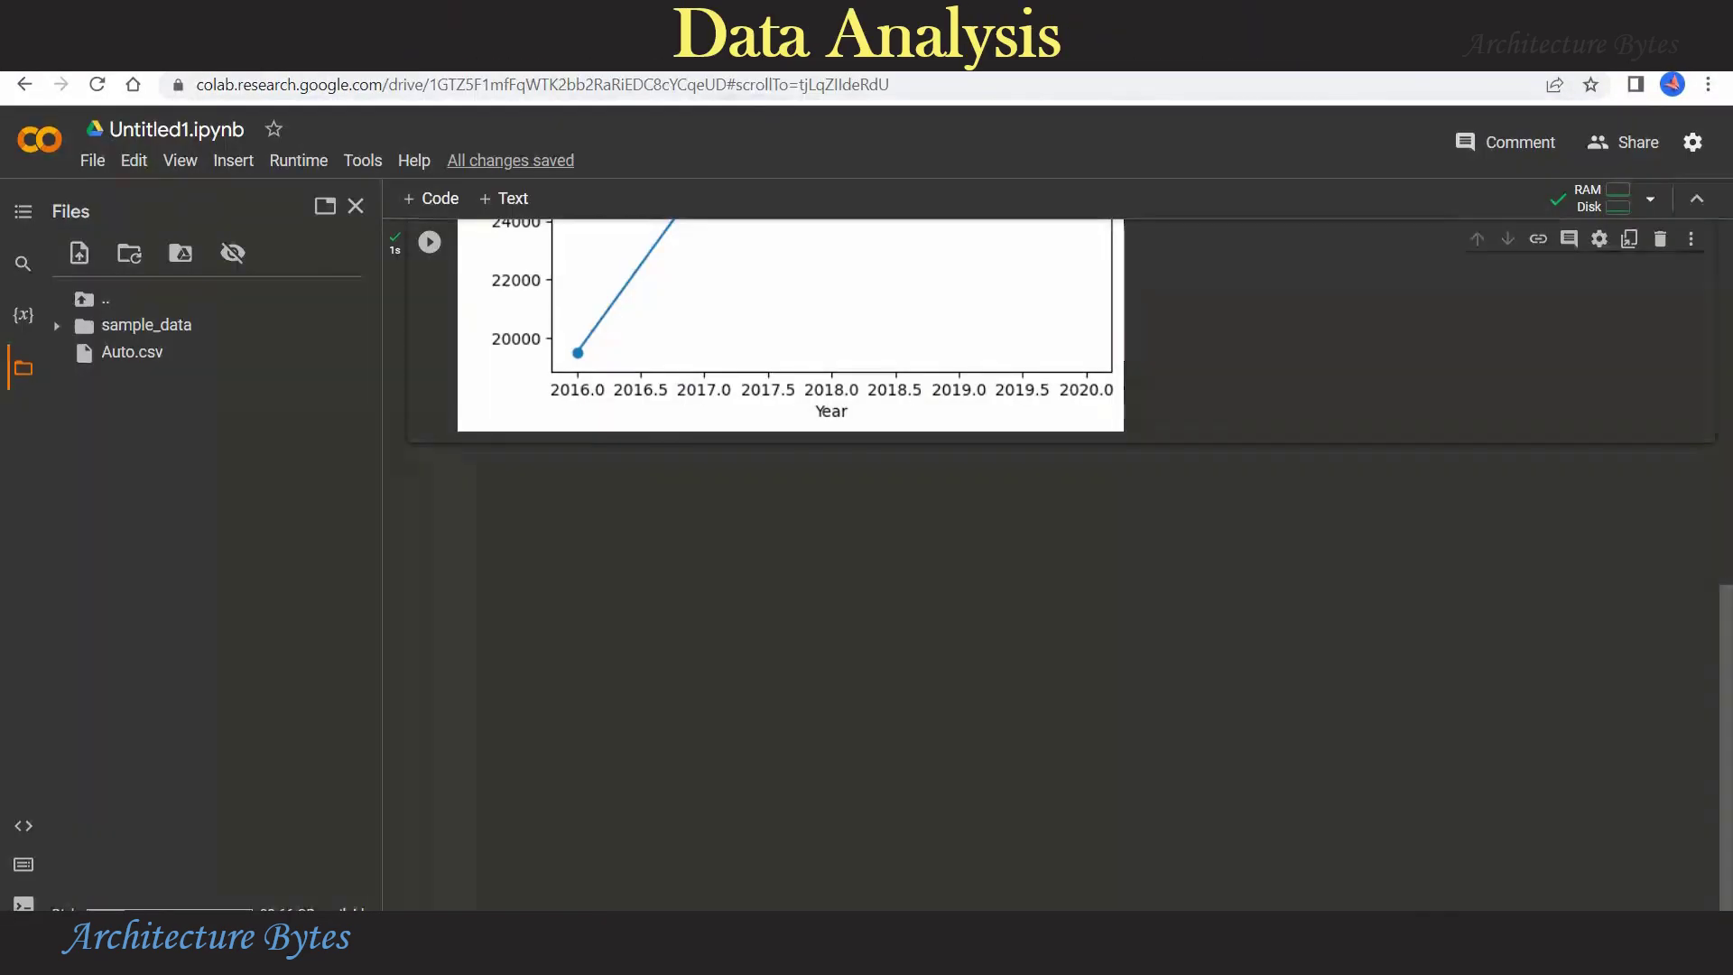
# Step: Paste the regression code into a new code cell below the plot
pyautogui.scroll(2, 960, 695)
pyautogui.scroll(-1, 961, 695)
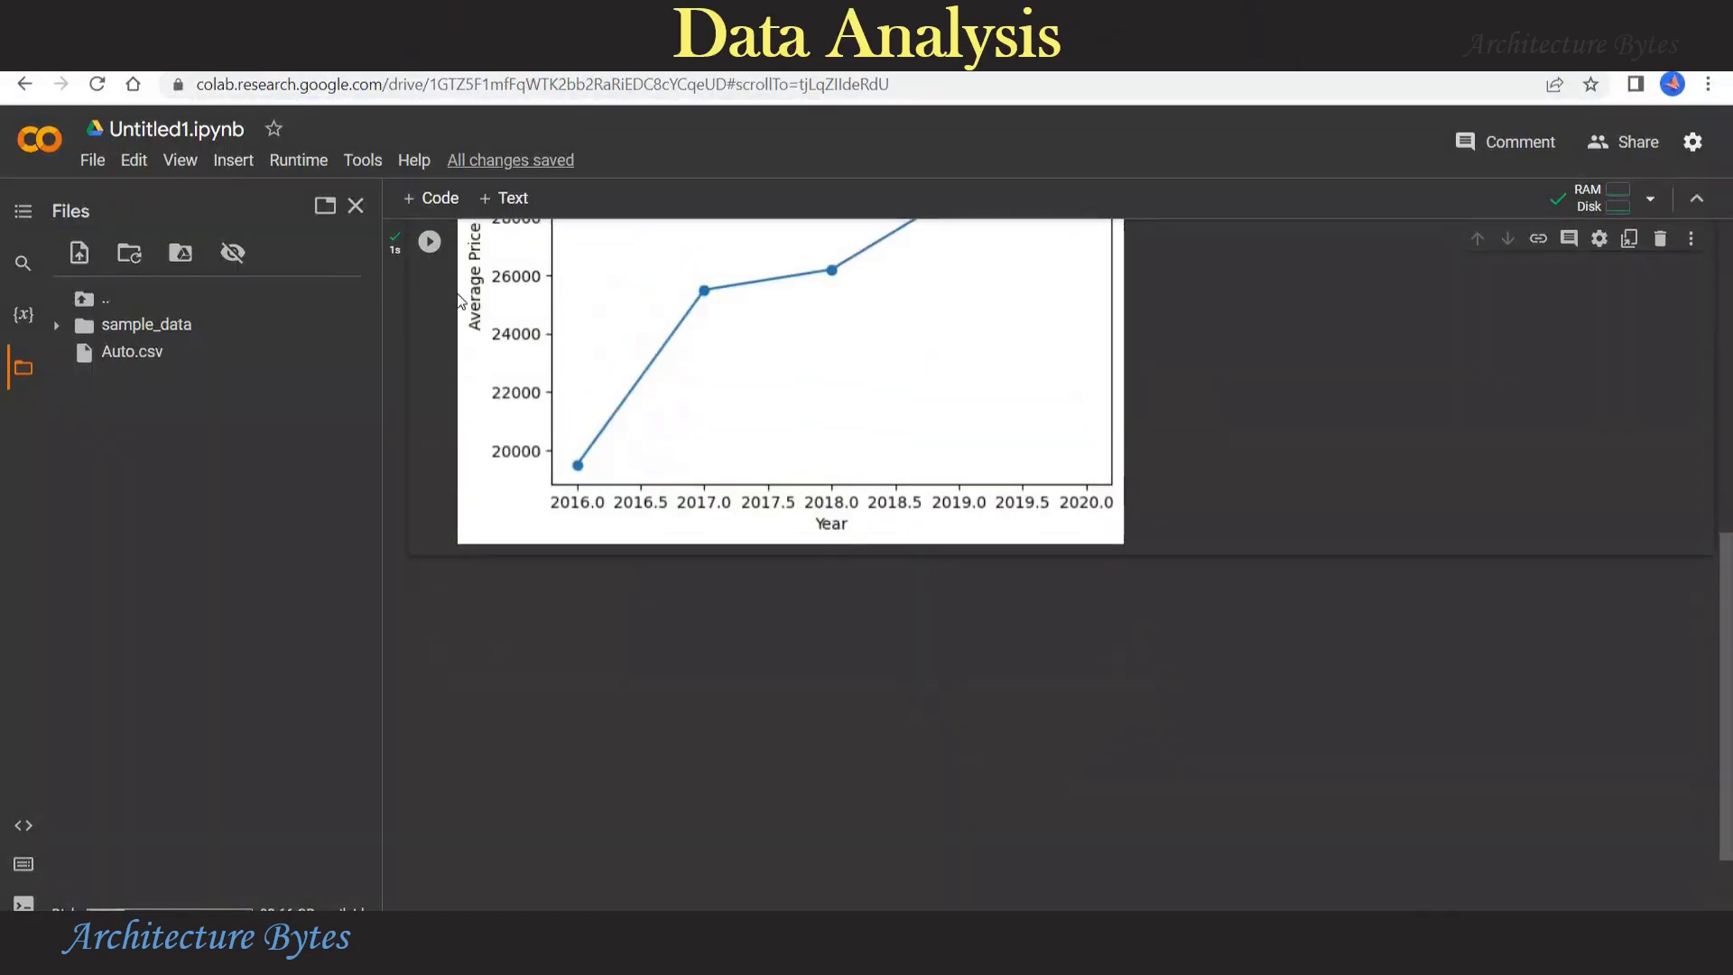
pyautogui.click(434, 199)
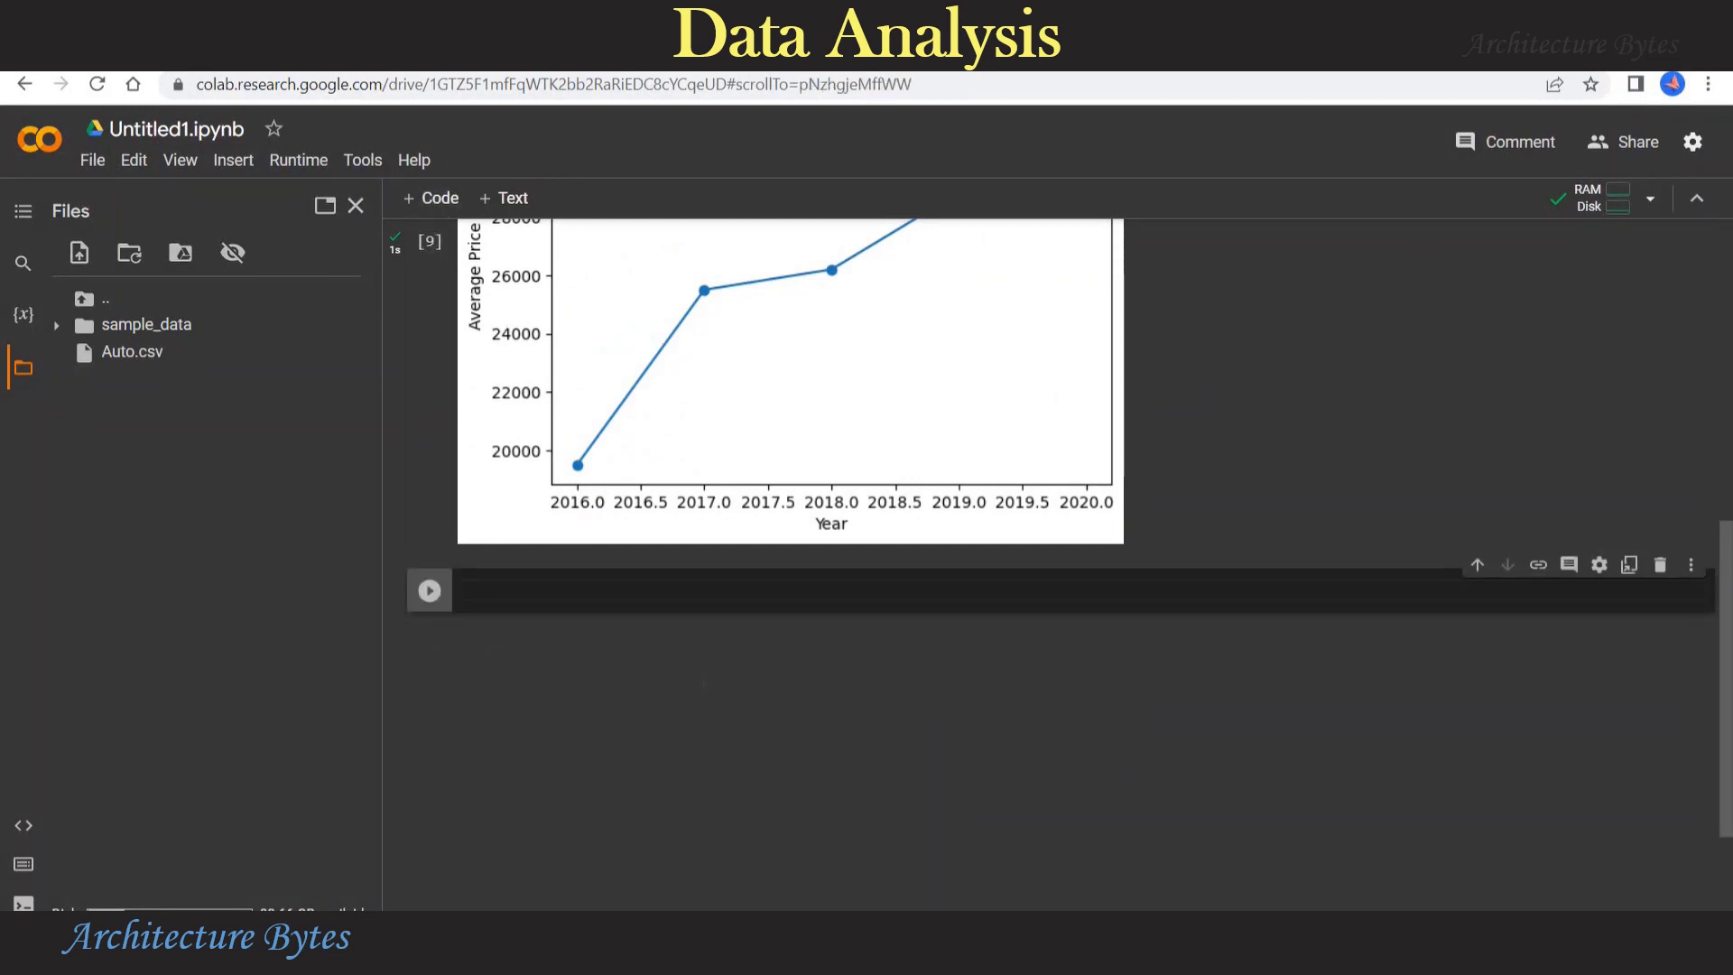
pyautogui.hotkey('ctrl', 'v')
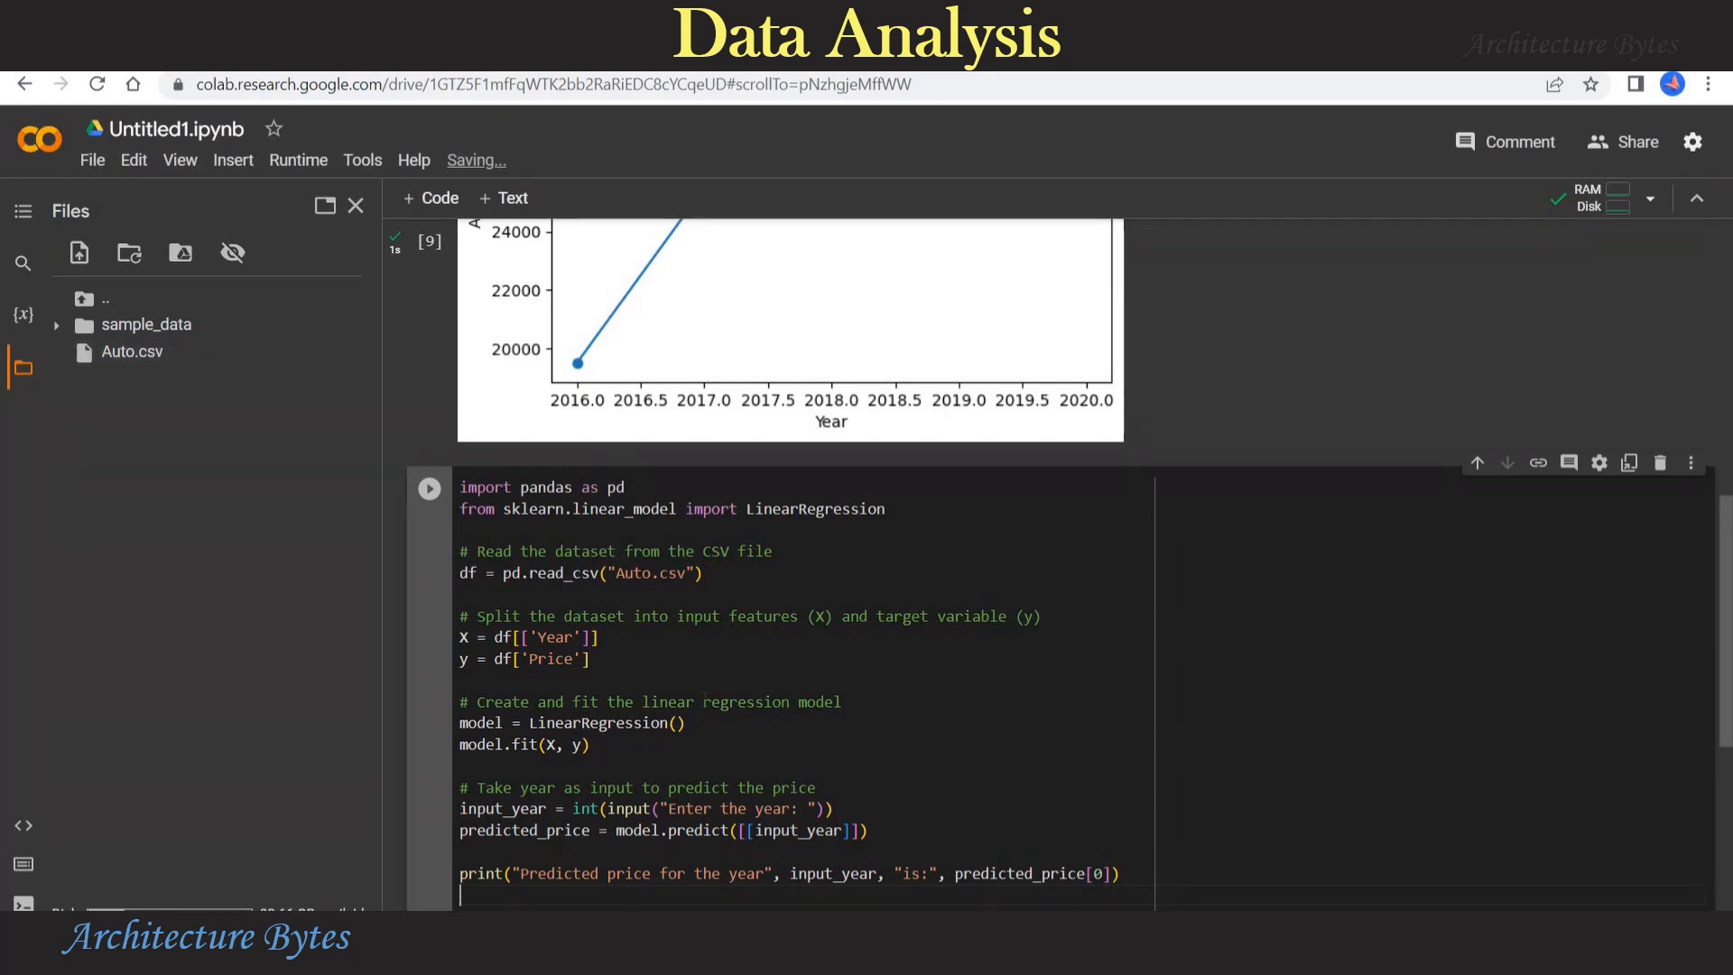
pyautogui.scroll(-4, 702, 698)
pyautogui.scroll(3, 702, 699)
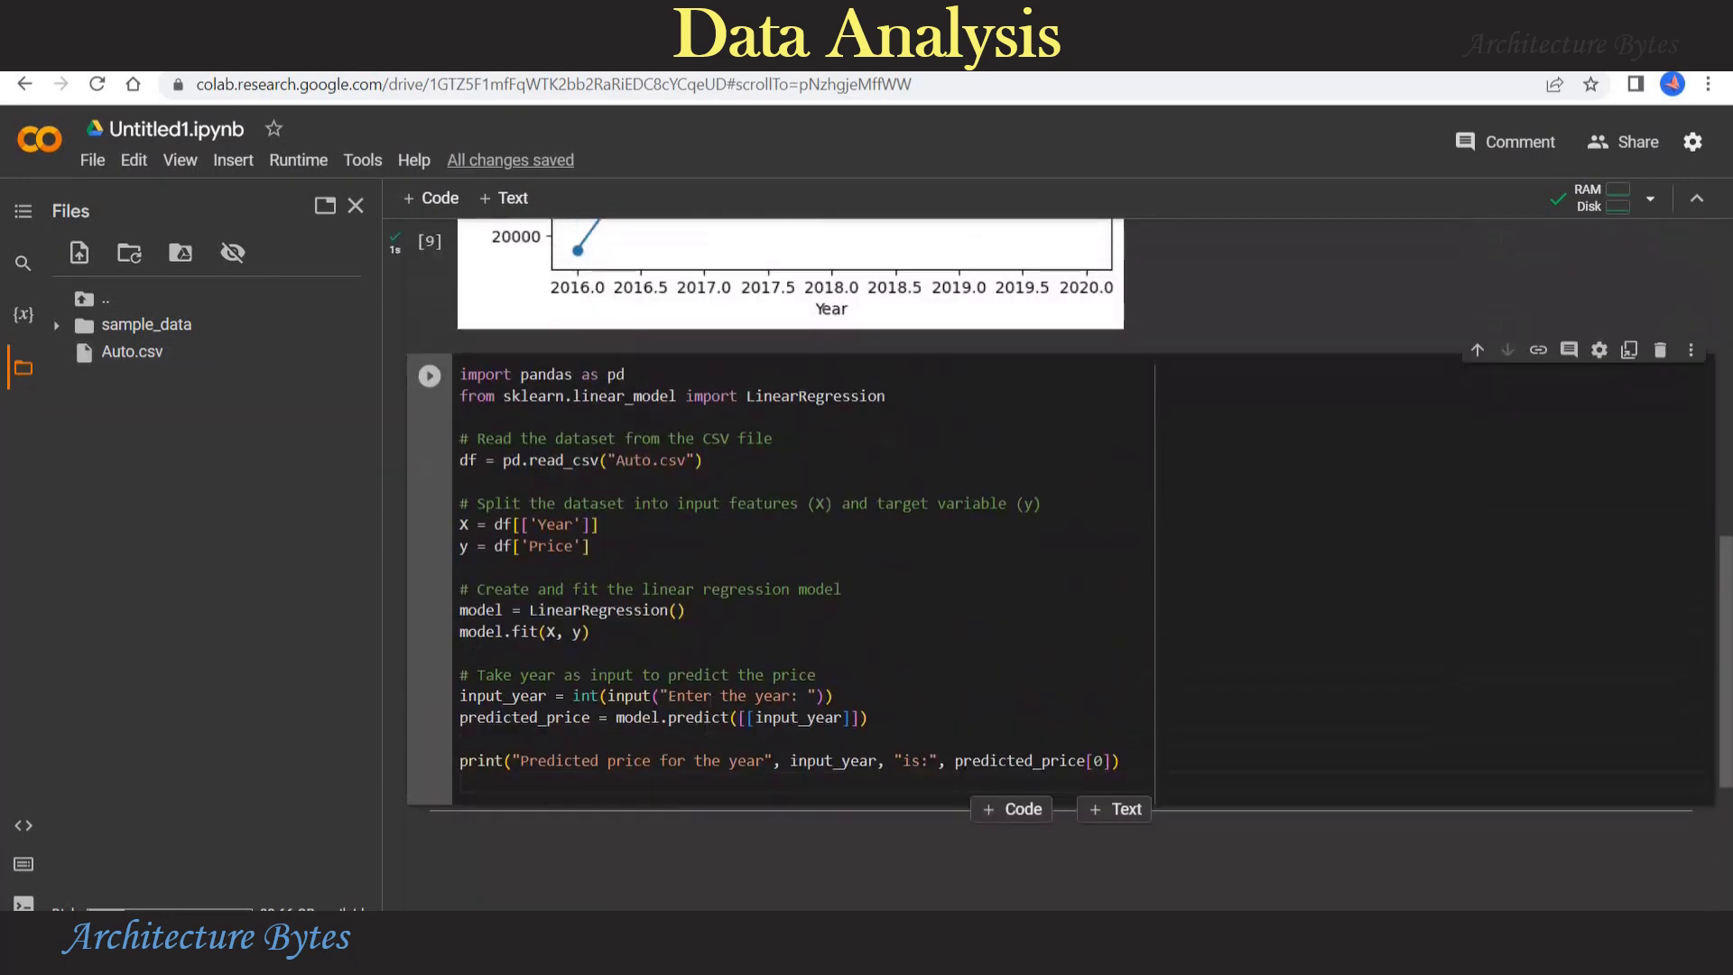
# Step: Run the cell and enter 2021, getting a predicted price of 34839.233038348146
pyautogui.click(431, 376)
pyautogui.scroll(-1, 1310, 684)
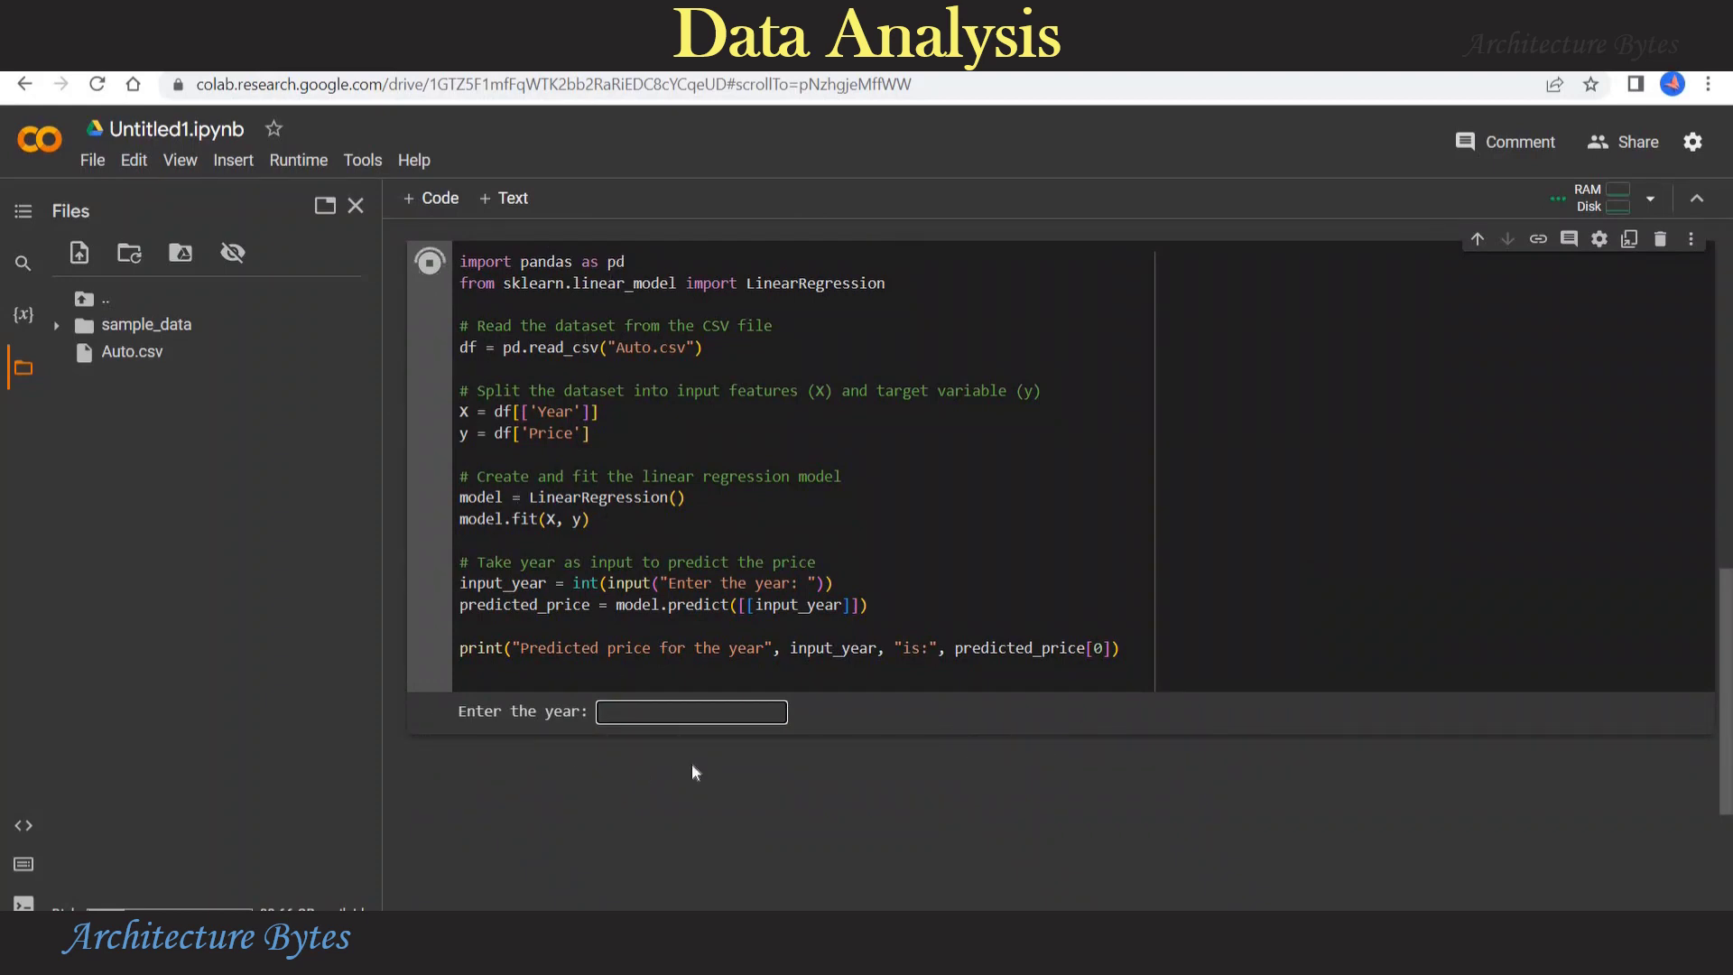
pyautogui.write('2021')
pyautogui.press('Return')
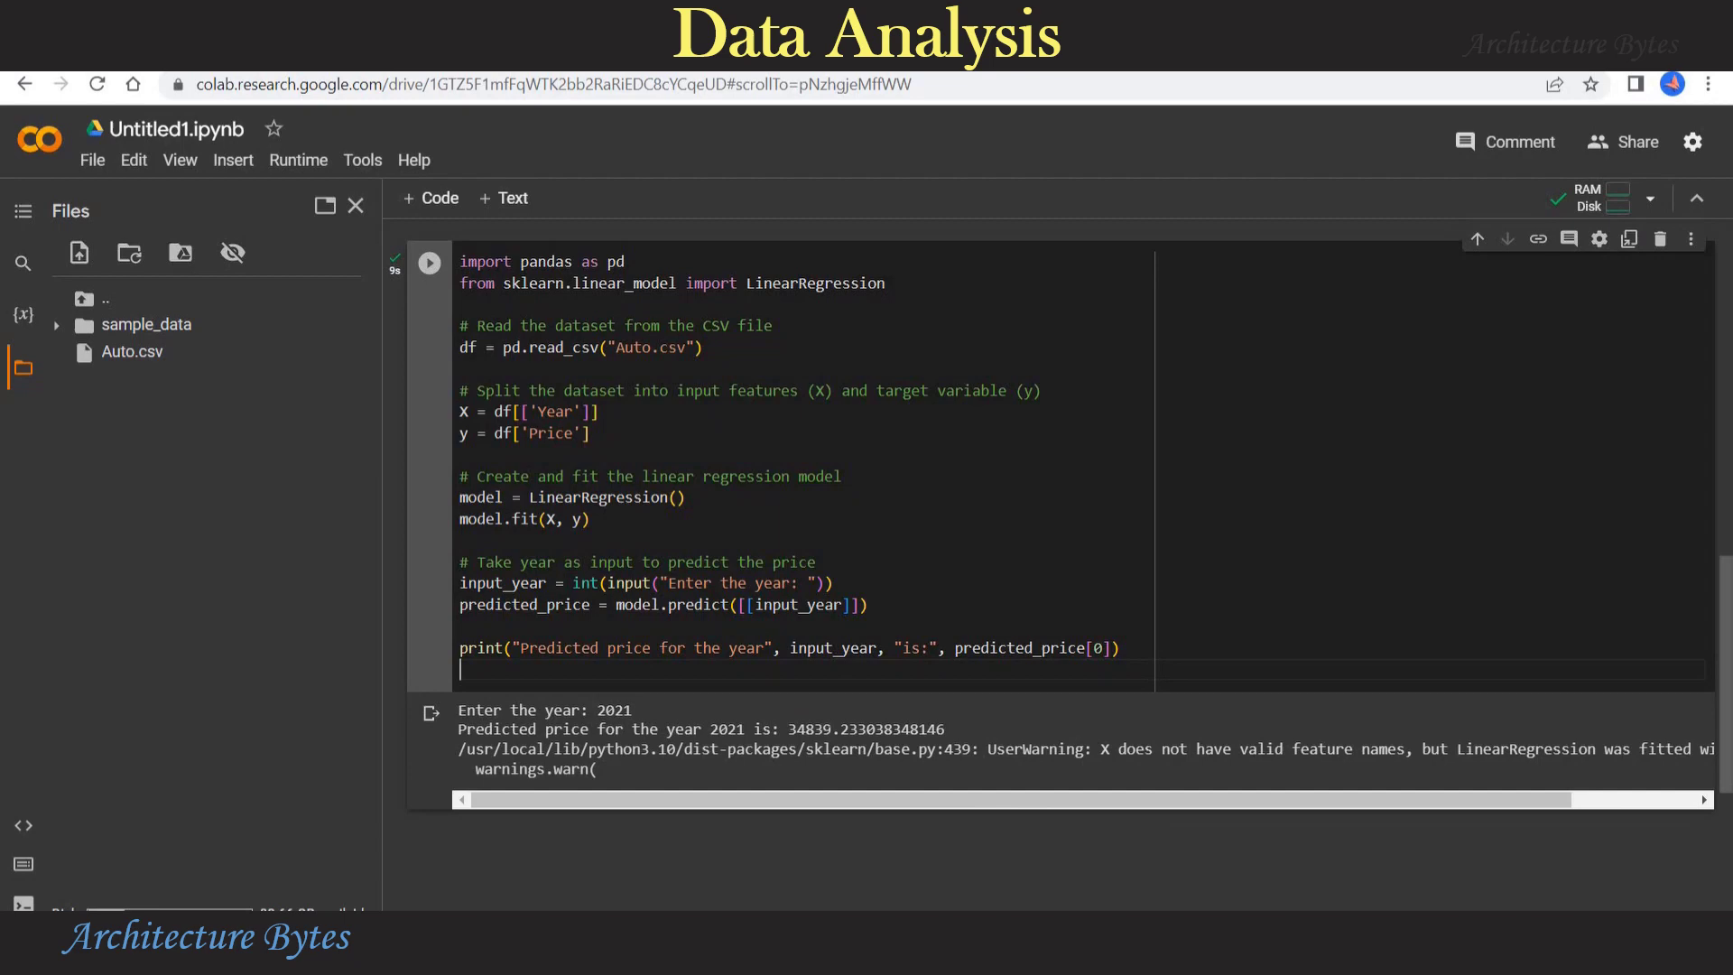
# Step: Review the chart, the 2021 prediction and the Auto.csv file, then return to ChatGPT's regression explanation
pyautogui.scroll(6, 827, 572)
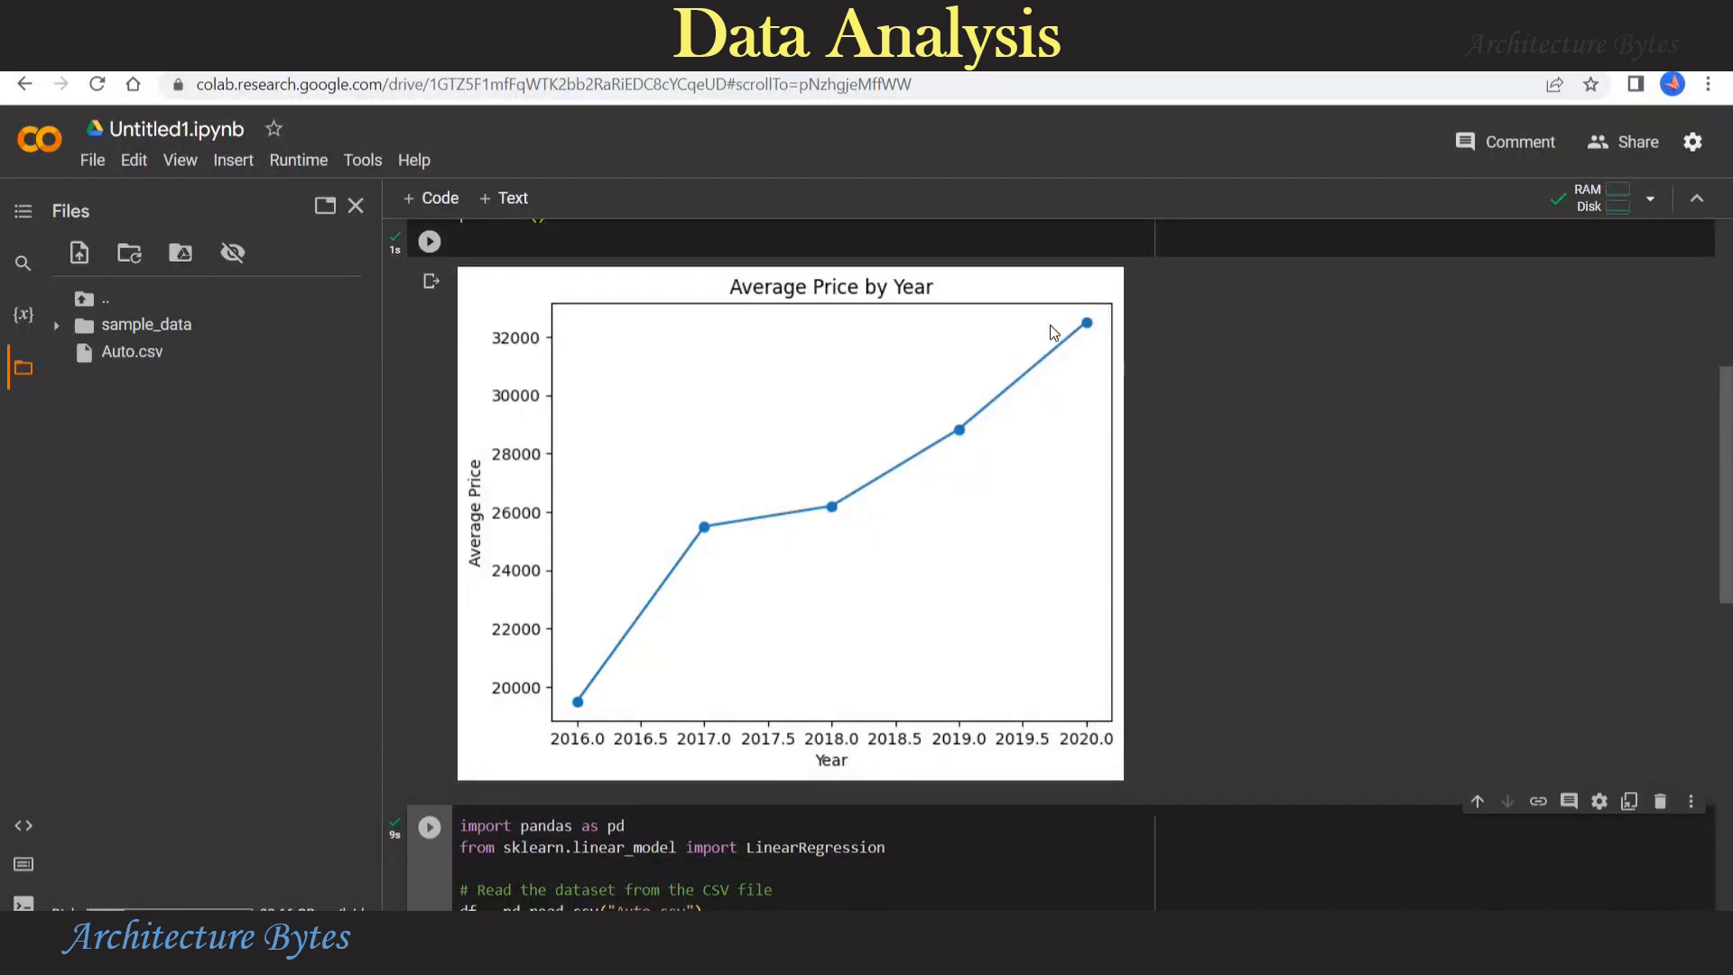
pyautogui.scroll(-9, 1178, 727)
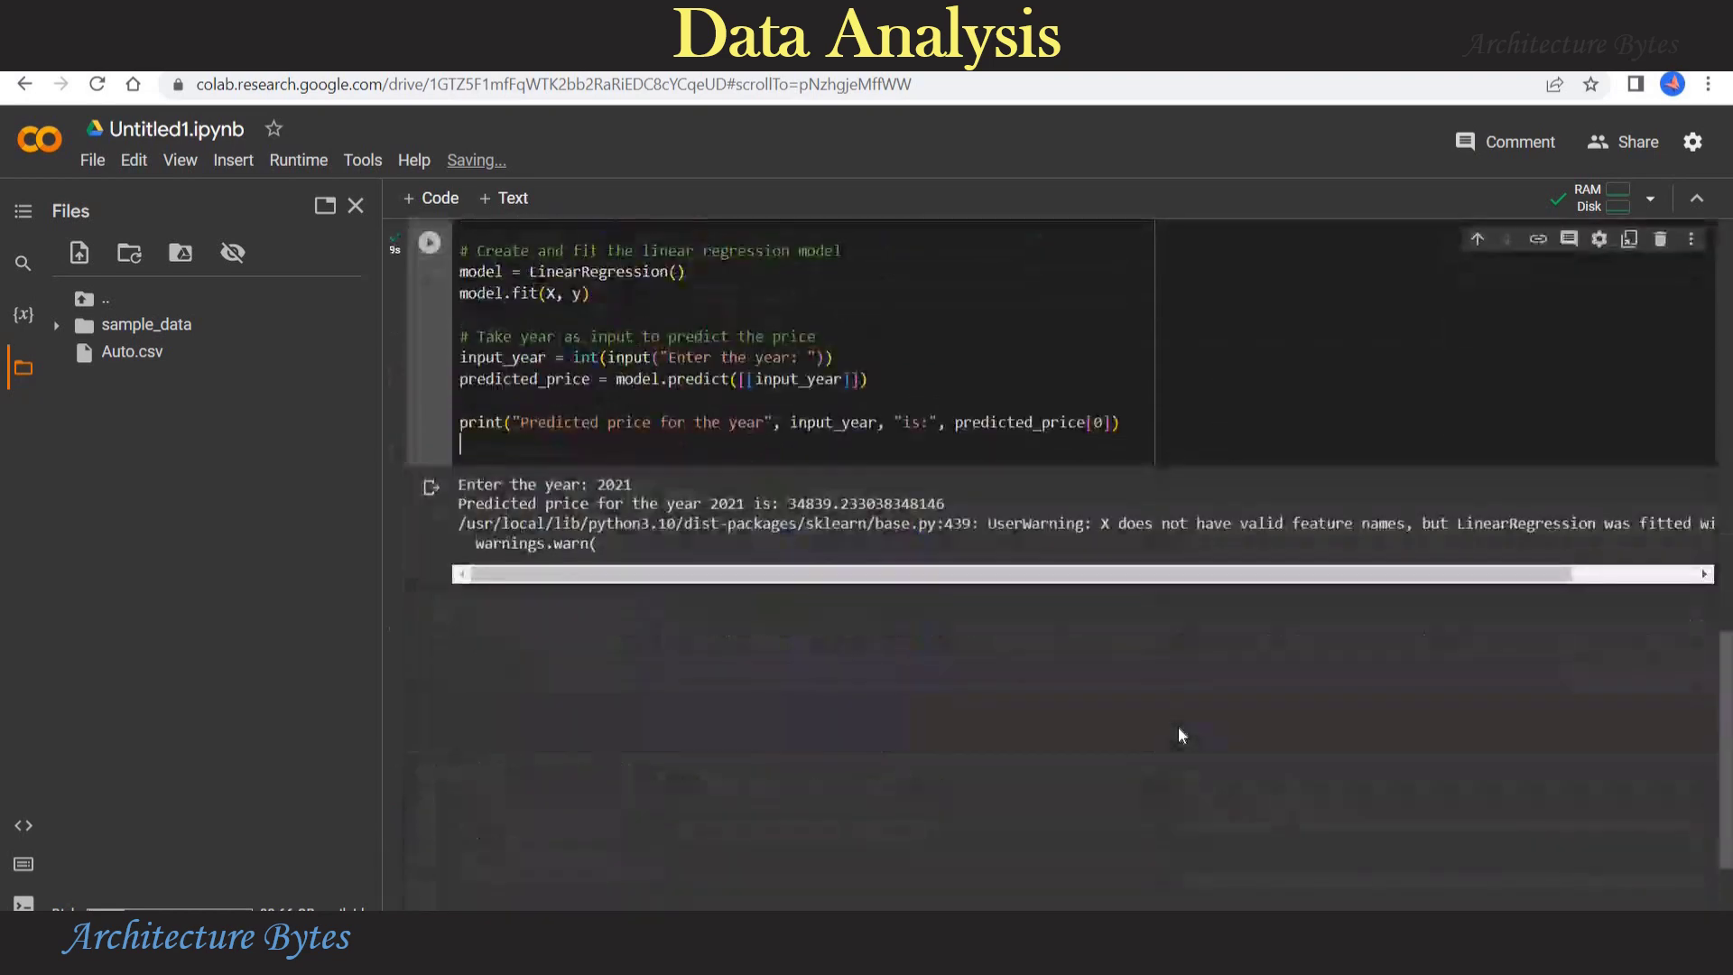
pyautogui.scroll(3, 1179, 485)
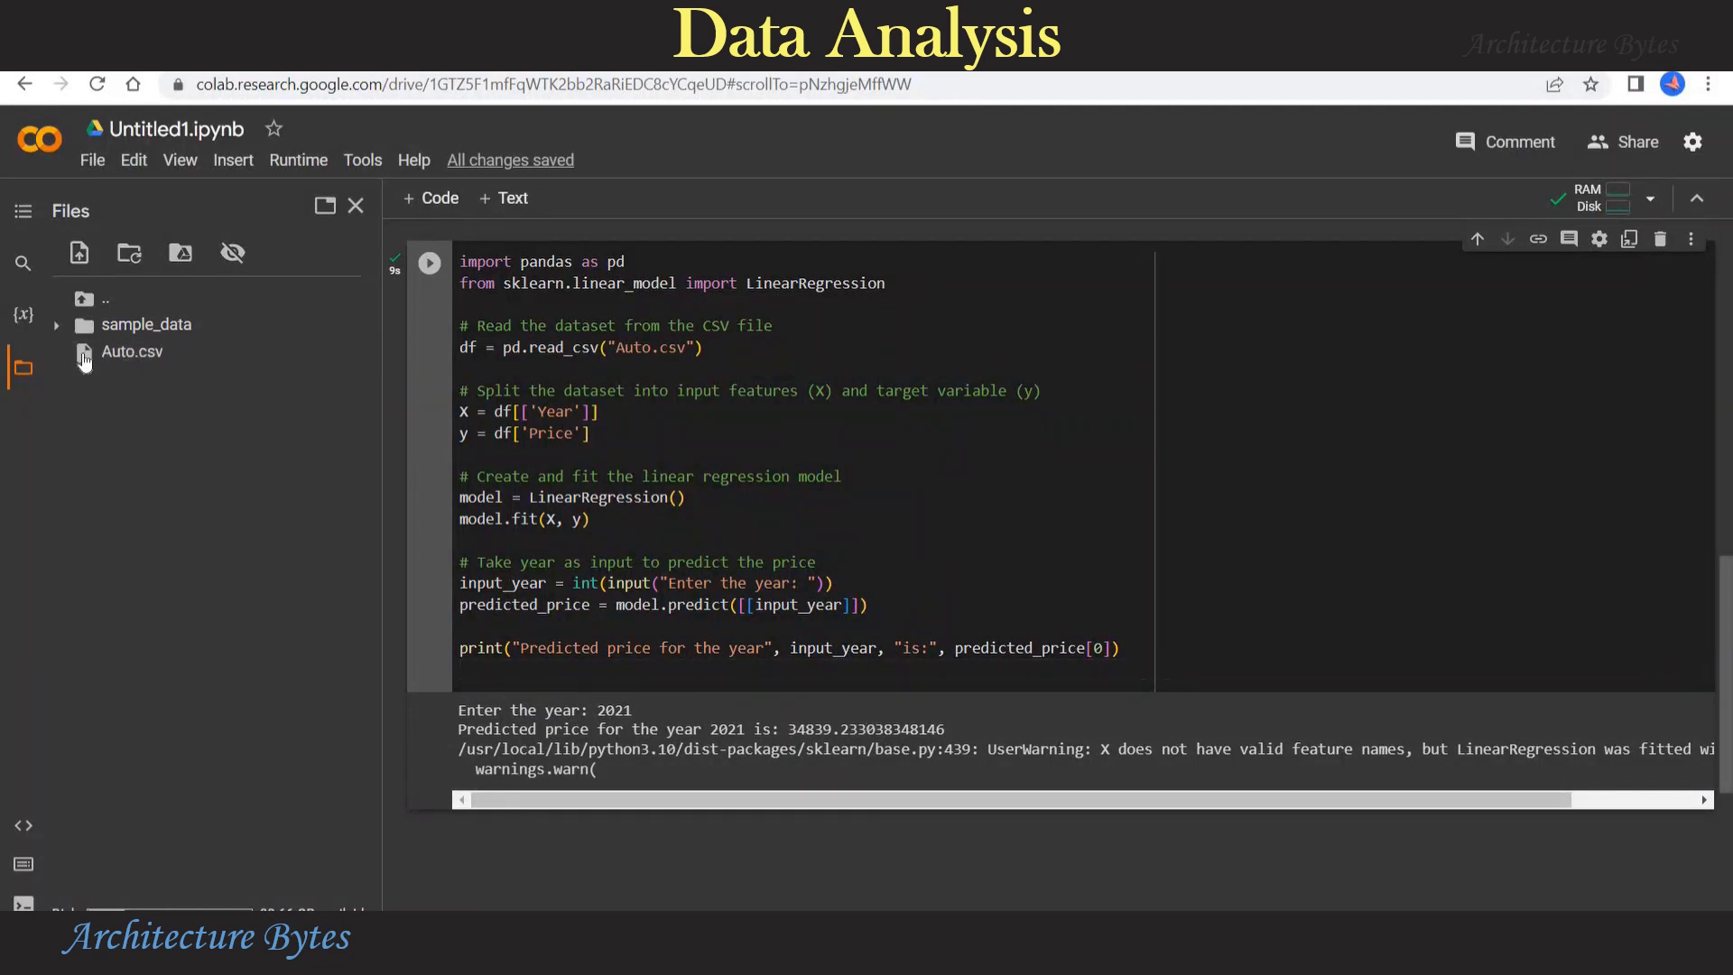
pyautogui.click(137, 356)
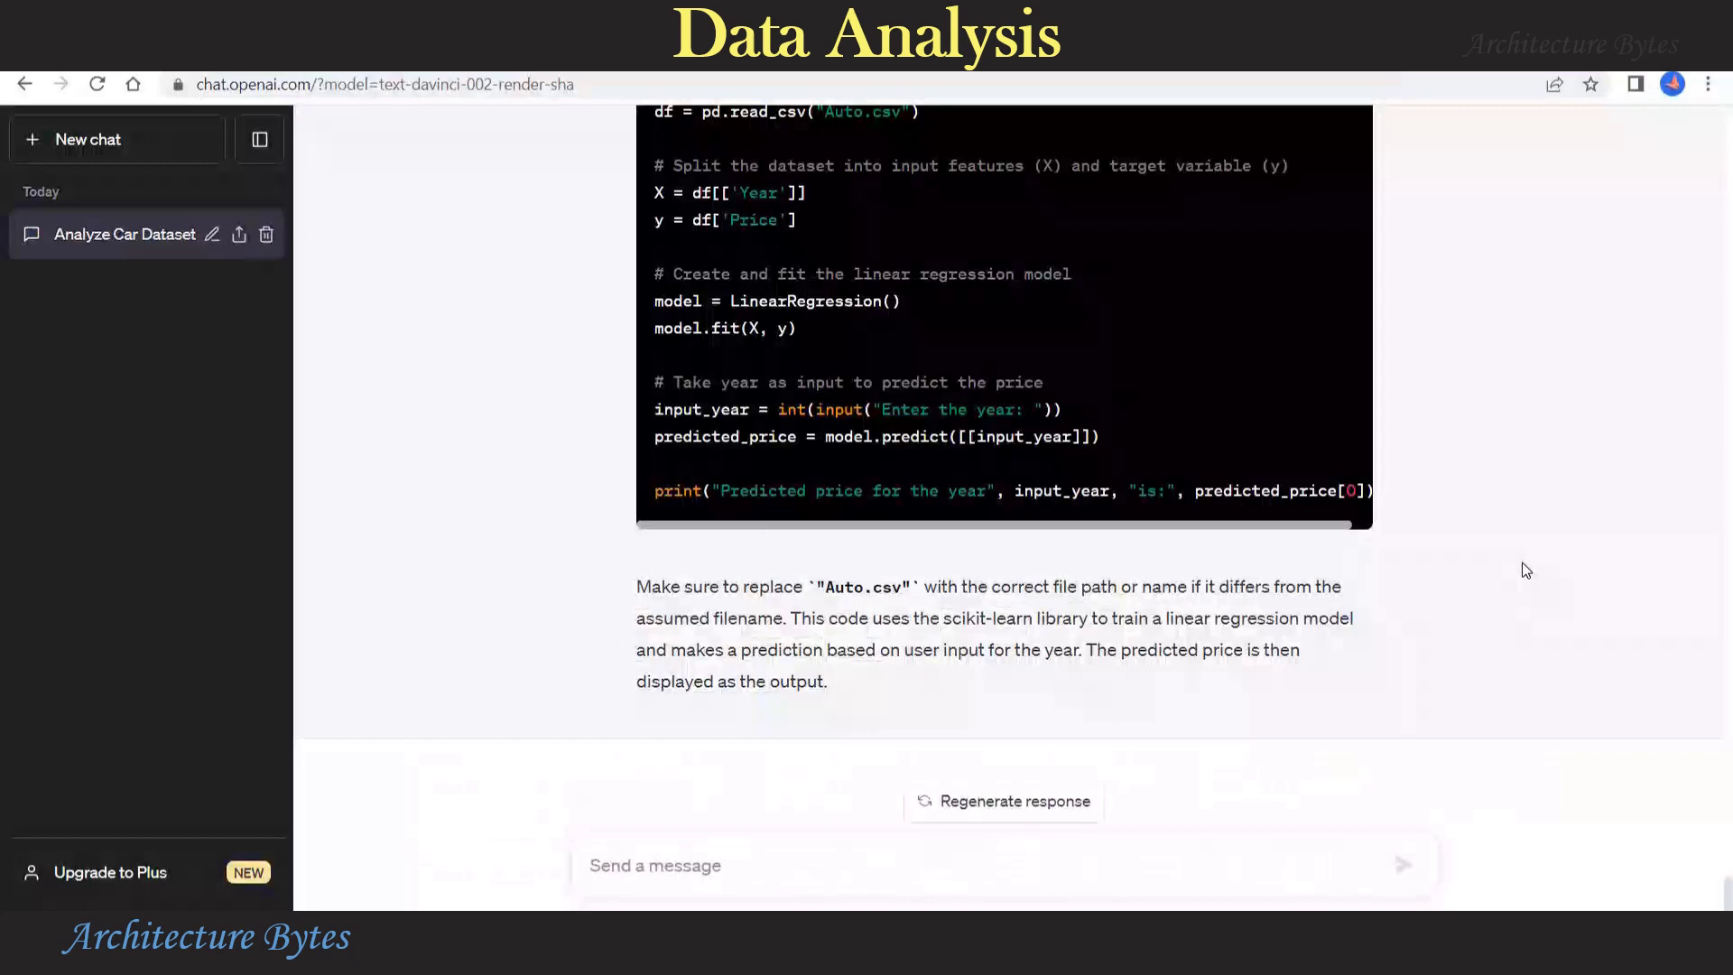
pyautogui.scroll(5, 1521, 571)
pyautogui.scroll(-2, 1525, 576)
pyautogui.scroll(-3, 1525, 576)
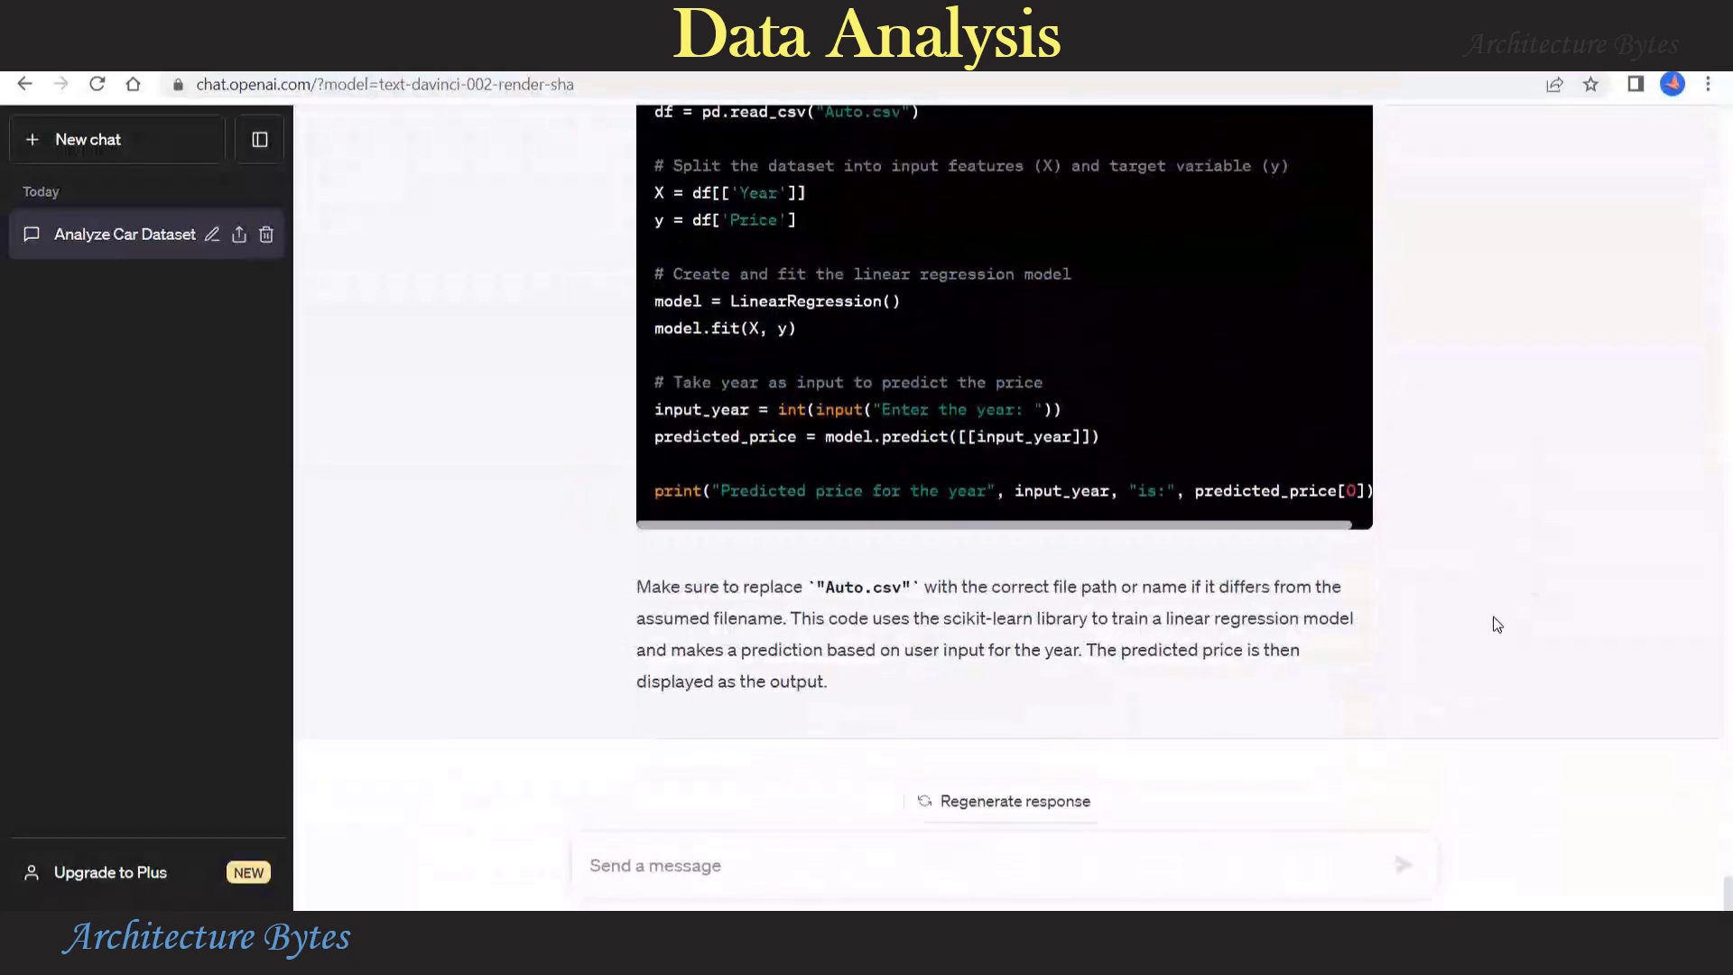